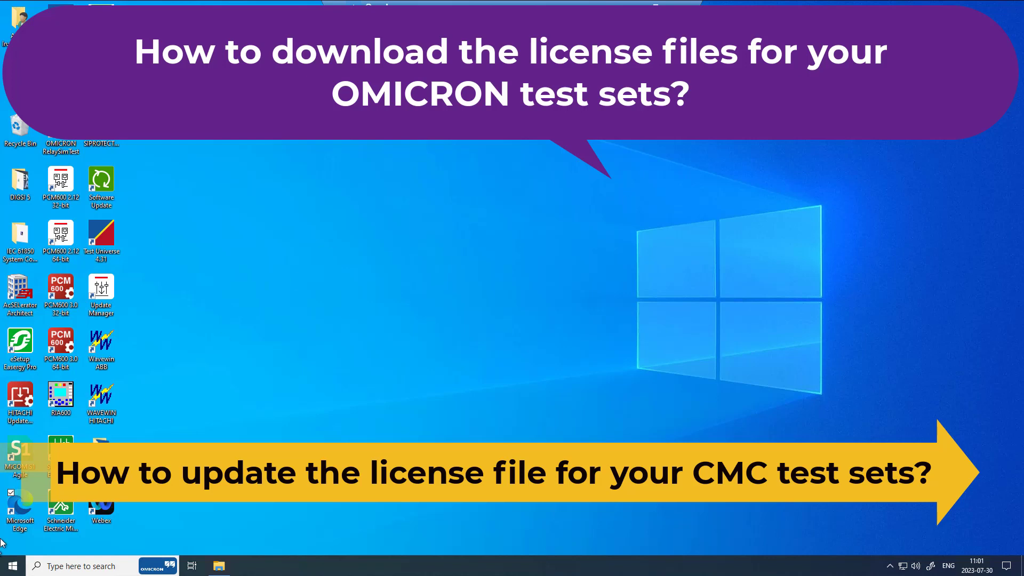
Open the OMICRON Customer Portal in Microsoft Edge and log in with the saved credentials
double_click(24, 501)
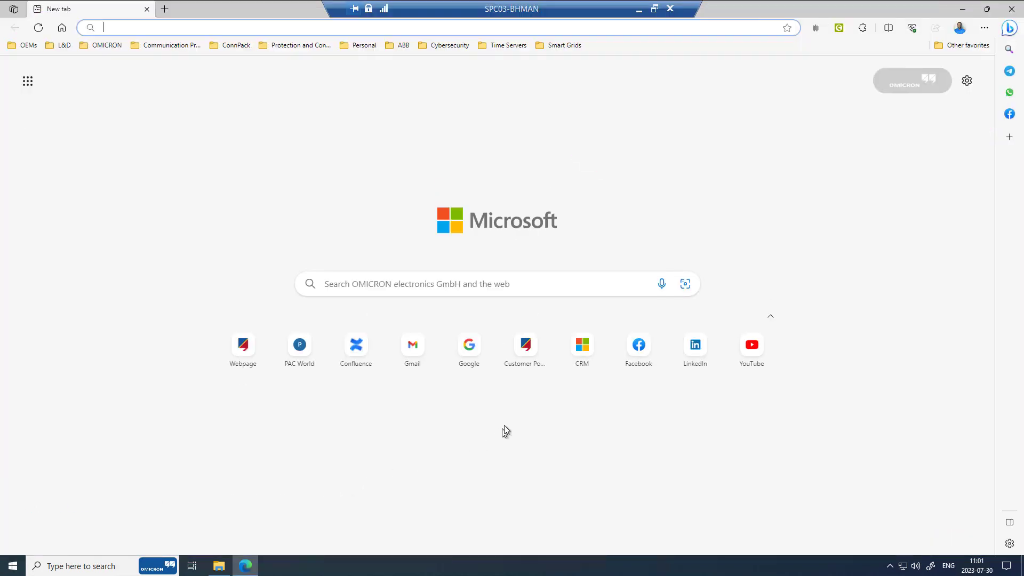
left_click(525, 363)
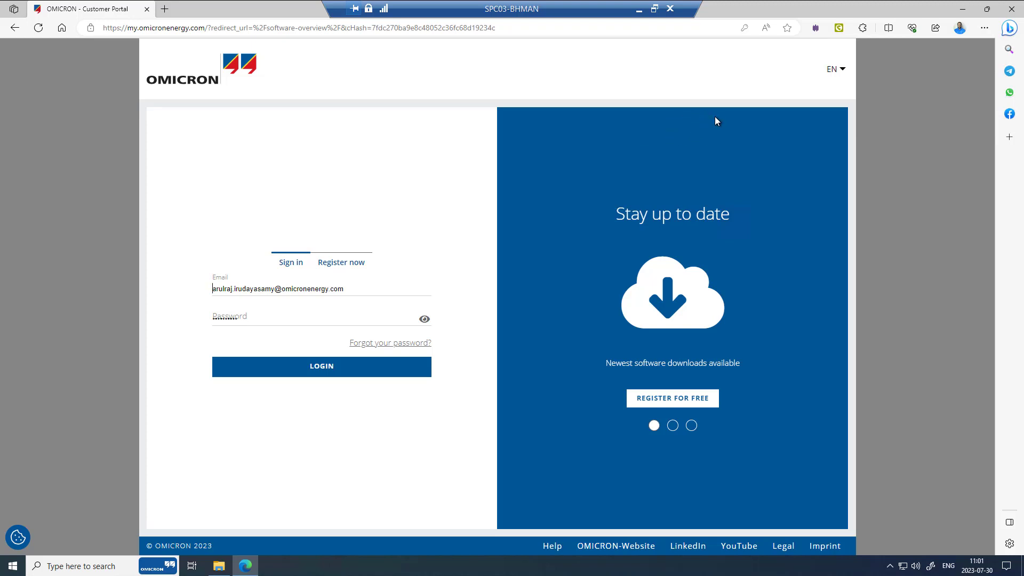
left_click(329, 371)
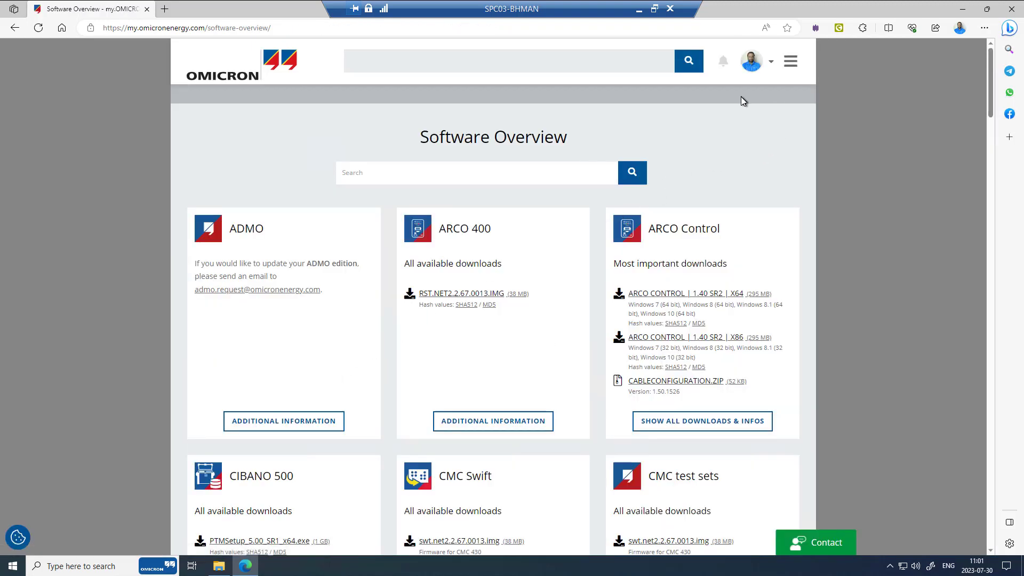
Open the portal's My Documents page and select CMC 850 as the product
left_click(789, 67)
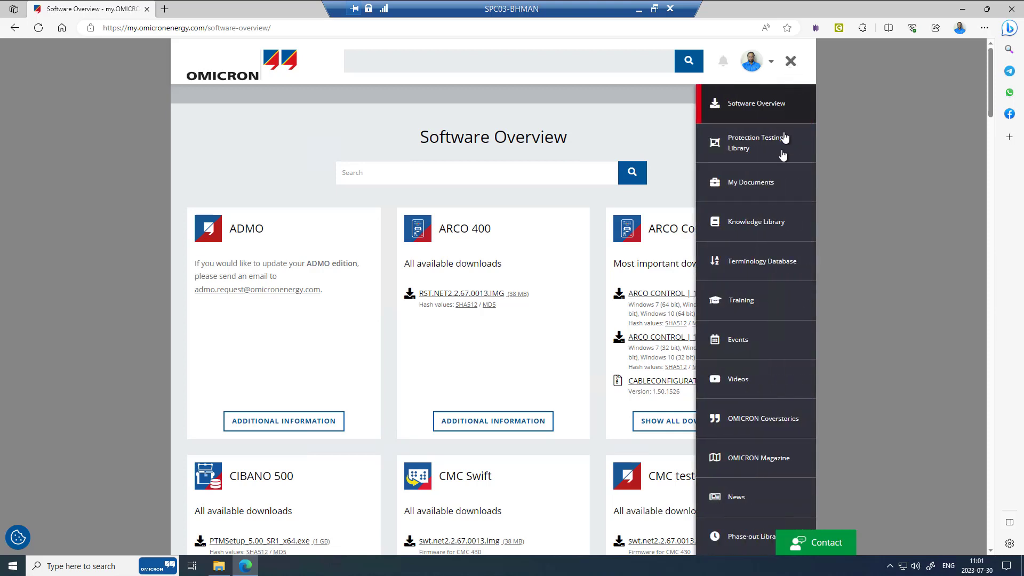
left_click(759, 187)
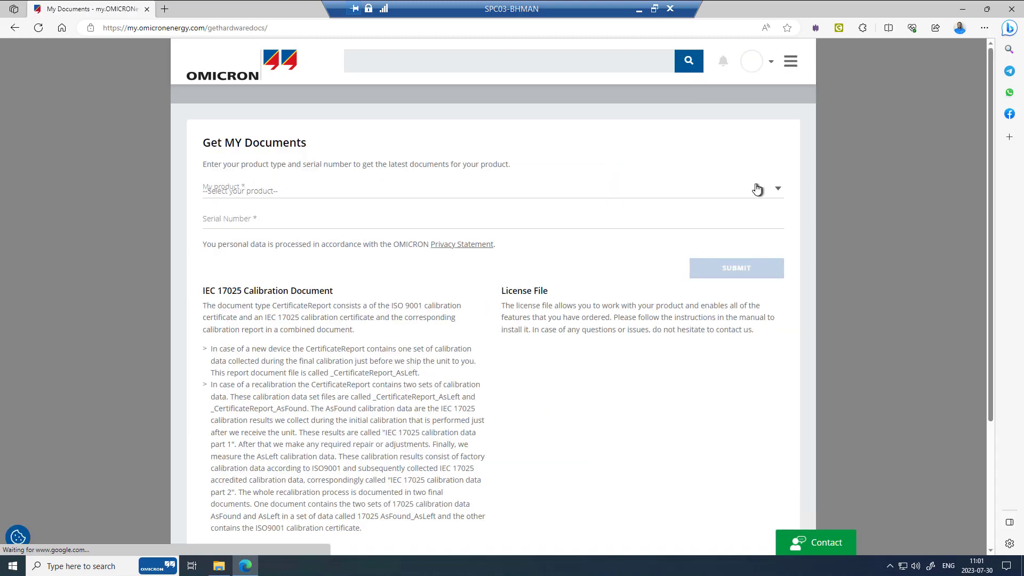
left_click(462, 192)
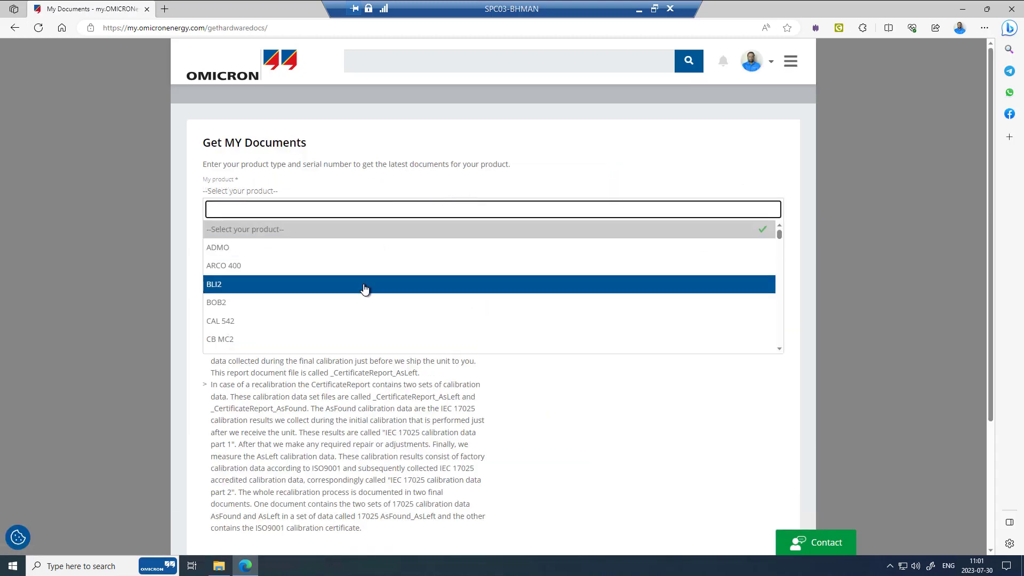
scroll(364, 296, "down", 2)
type("cmc")
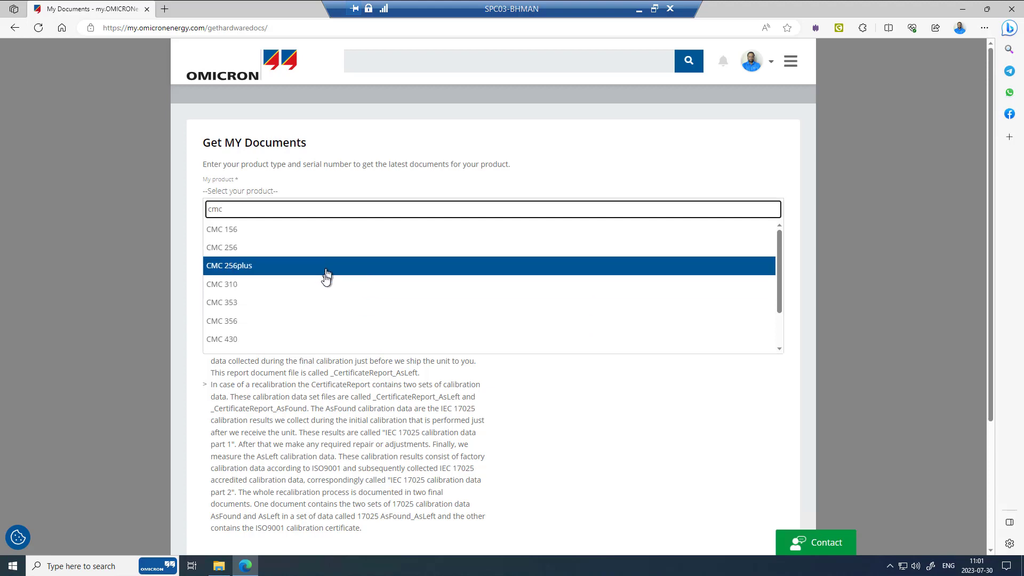
scroll(298, 343, "down", 1)
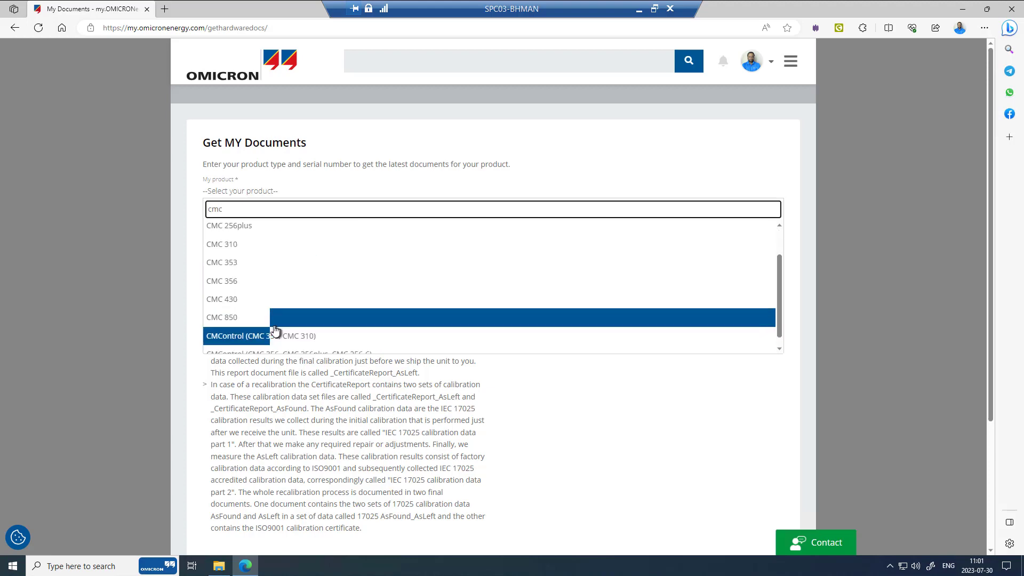
left_click(266, 321)
Launch OMICRON Device Link and look up the serial number of the CMC850 NET-2 test set
key("super")
type("de")
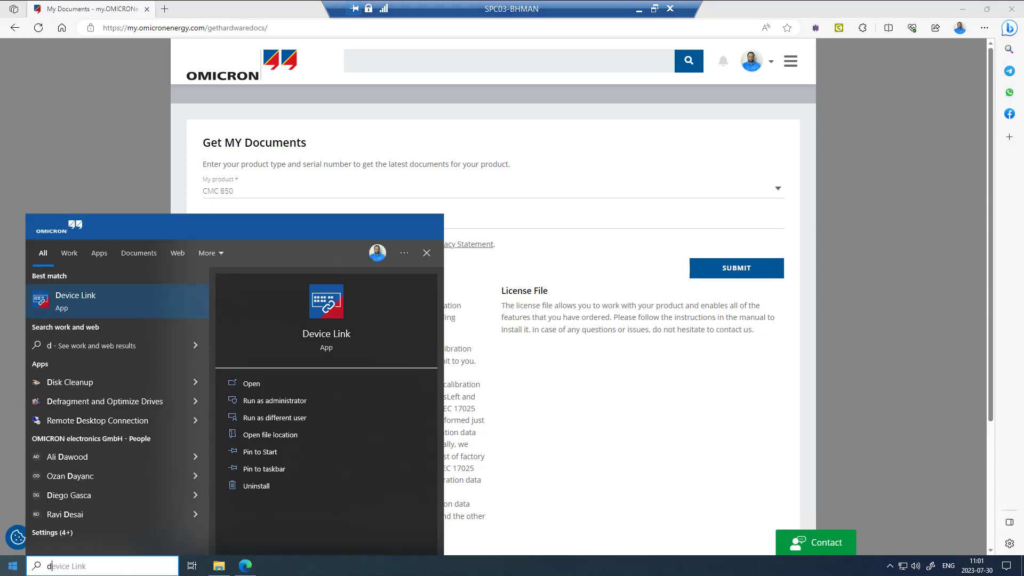
left_click(99, 304)
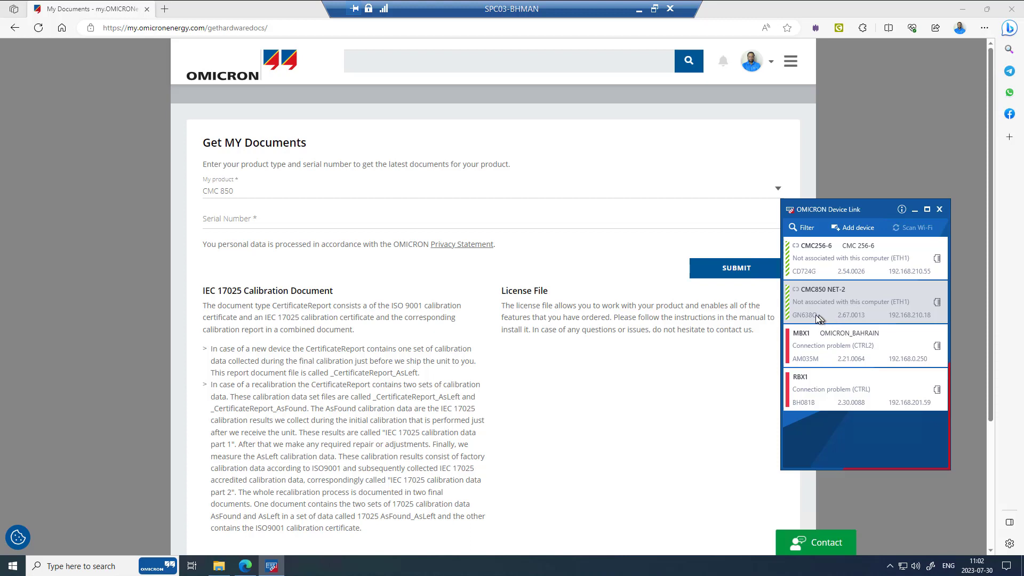
Enter GN638Q as the product's serial number and submit the document request
left_click(514, 223)
type("GN638Q")
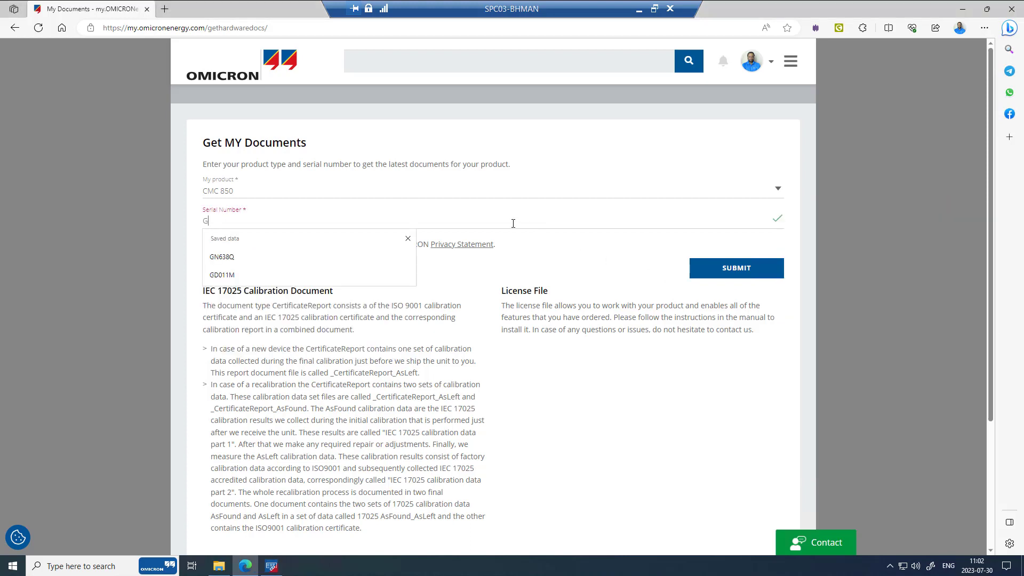
left_click(305, 251)
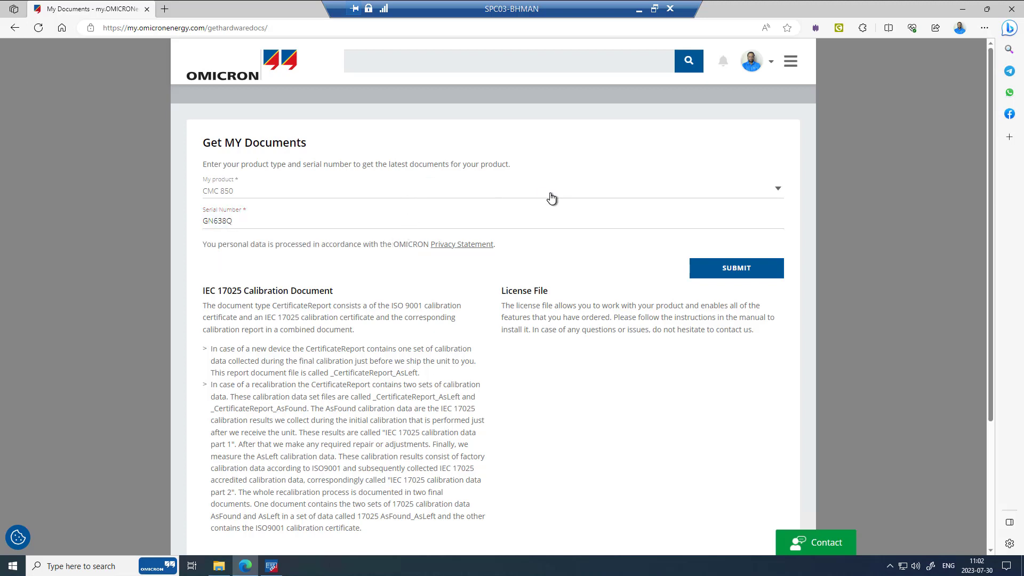
left_click(725, 271)
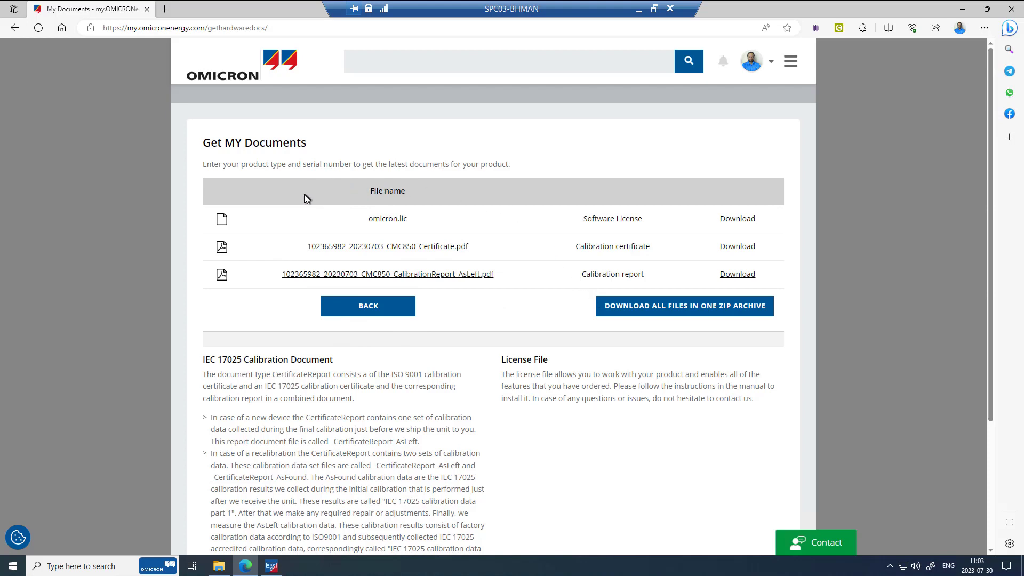
Download all device documents as one ZIP archive and extract it with 7-Zip into the OMICRON-MyHardwareDocs folder in Downloads
left_click(643, 307)
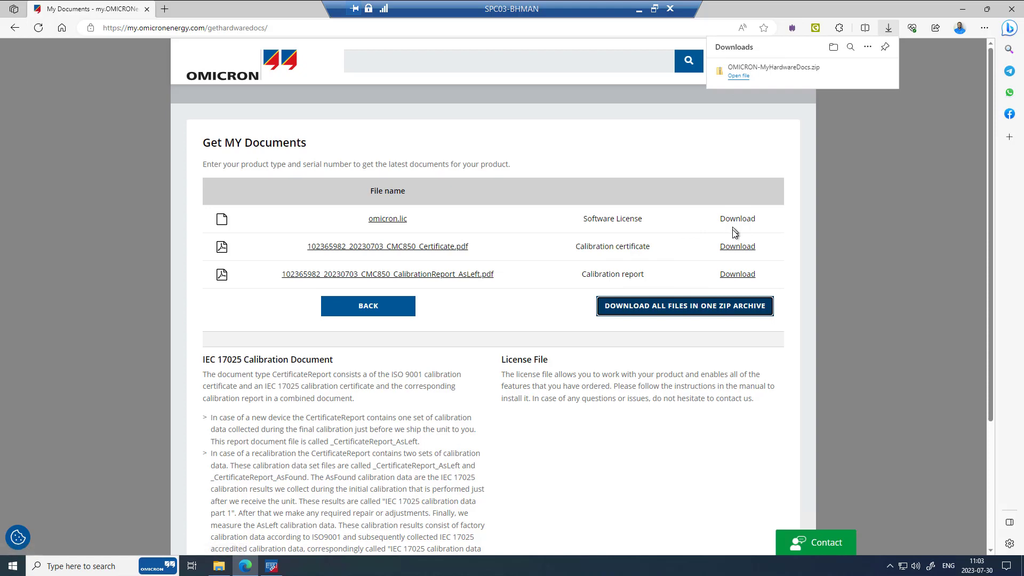
left_click(856, 72)
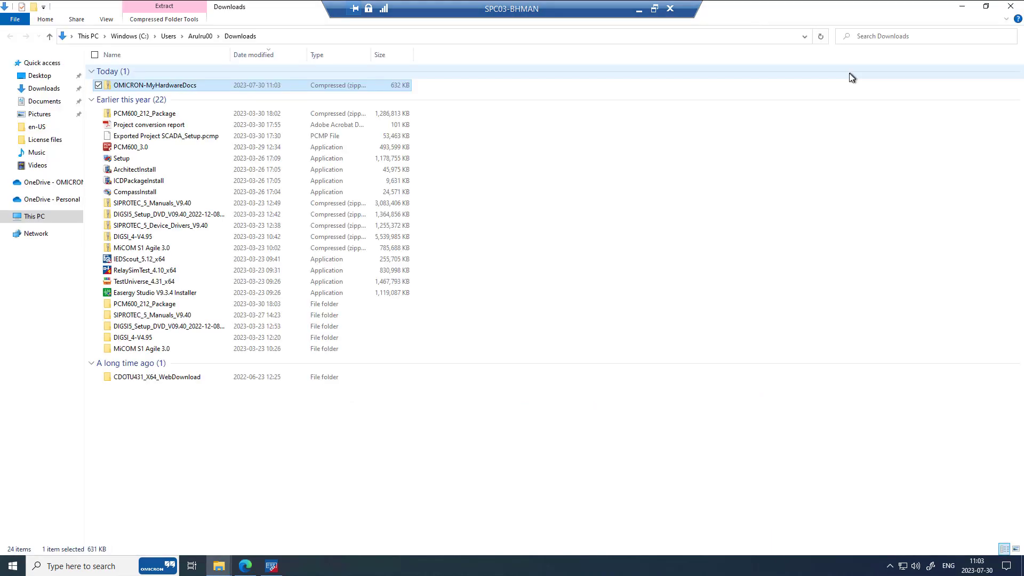
right_click(208, 85)
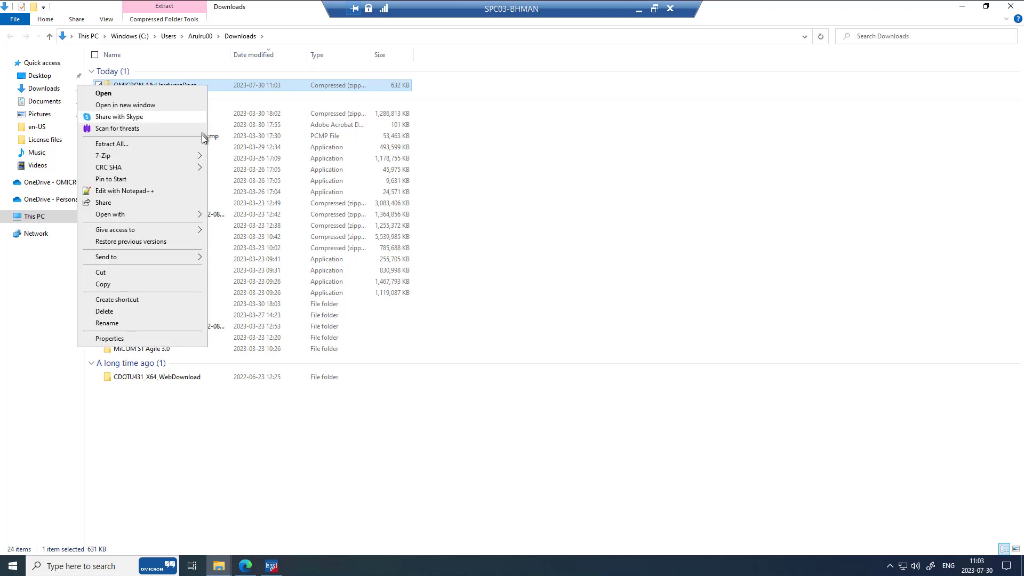
mouse_move(196, 156)
left_click(275, 204)
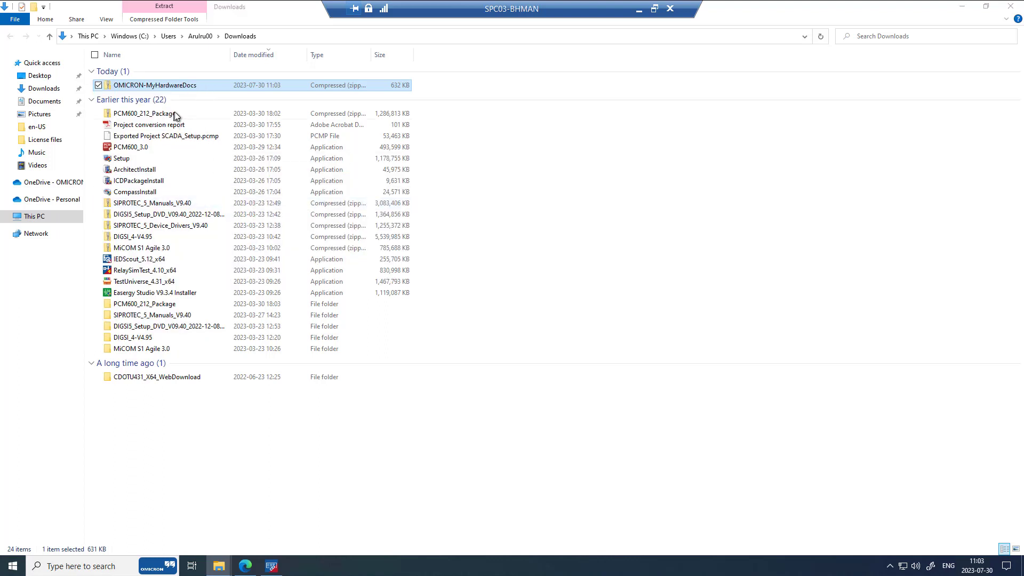
double_click(198, 98)
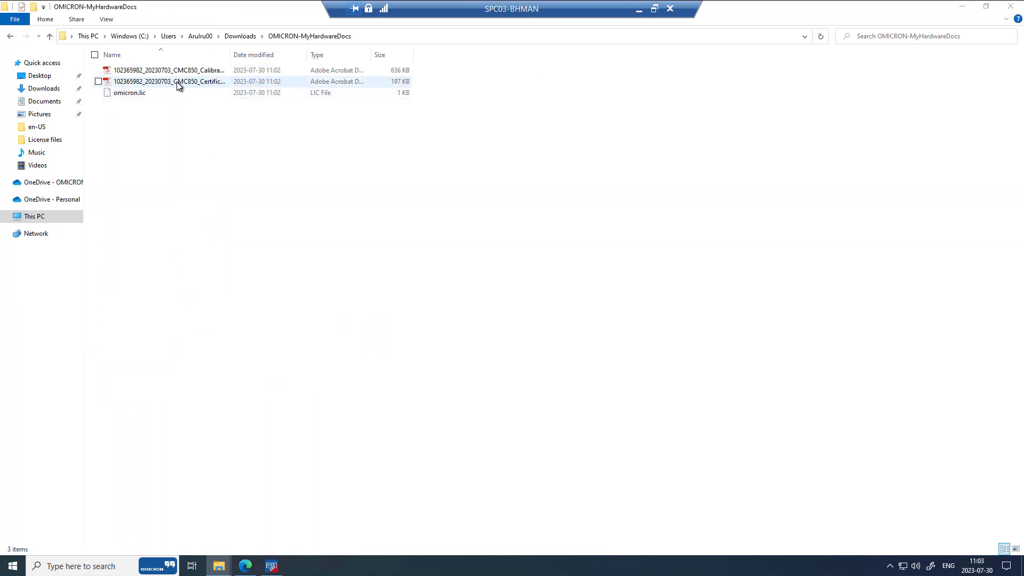
left_click_drag(224, 56, 304, 55)
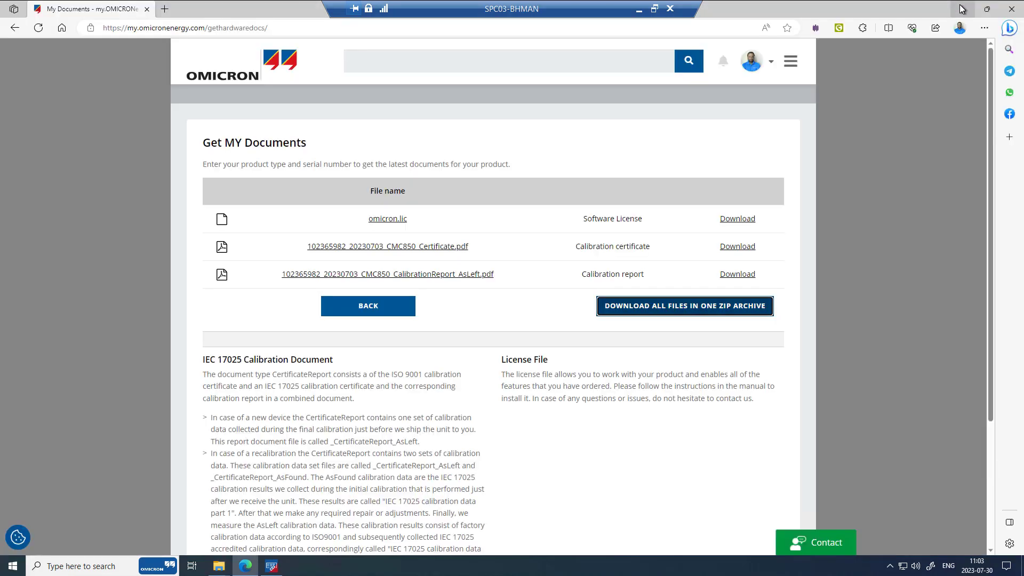
Minimize the open windows to clear the desktop and launch Test Universe 4.31
left_click(962, 6)
left_click(963, 9)
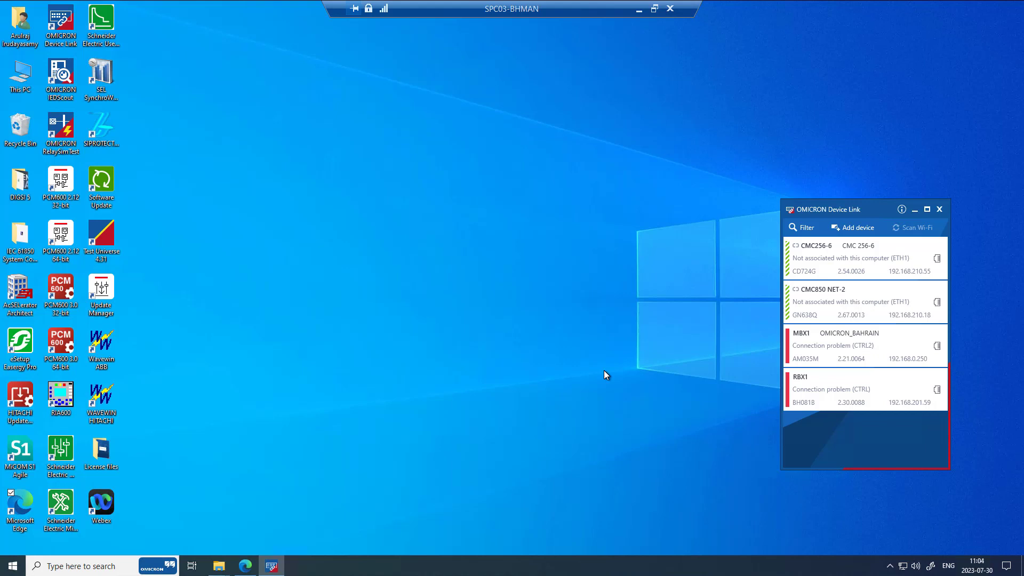
left_click(13, 568)
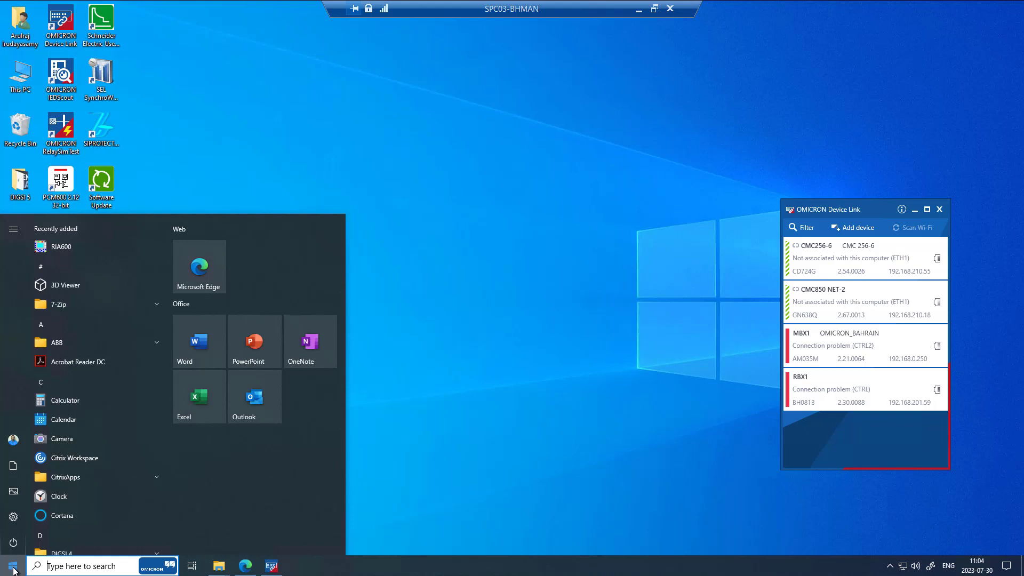
type("tes")
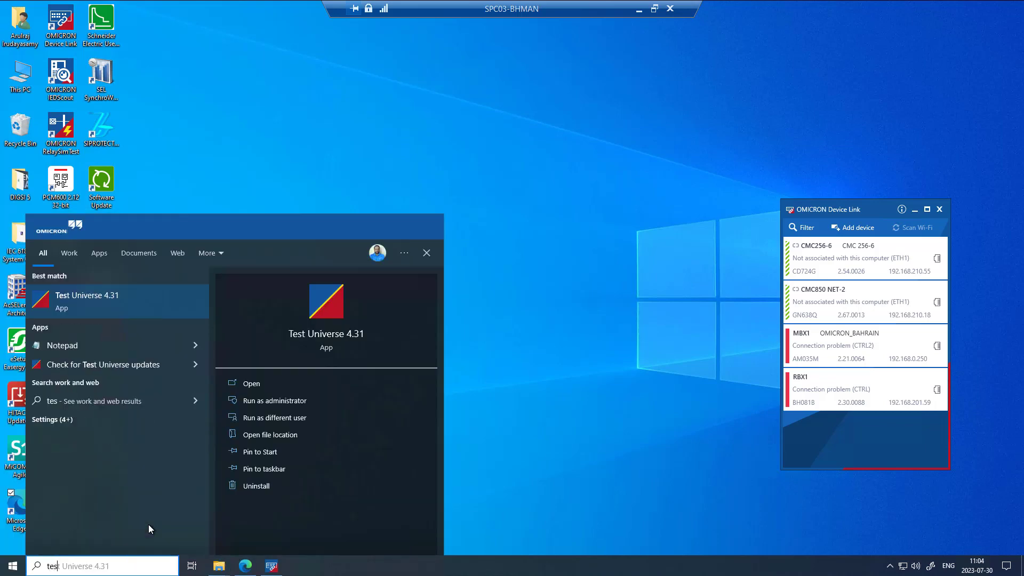
type("t")
left_click(115, 302)
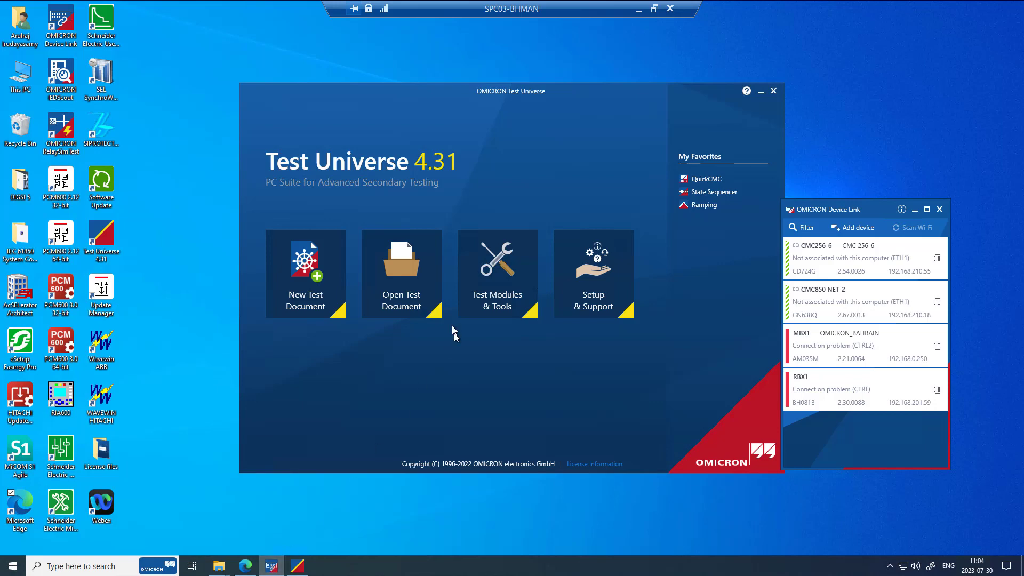
Open the License Manager from the Setup & Support page of Test Universe
left_click(596, 277)
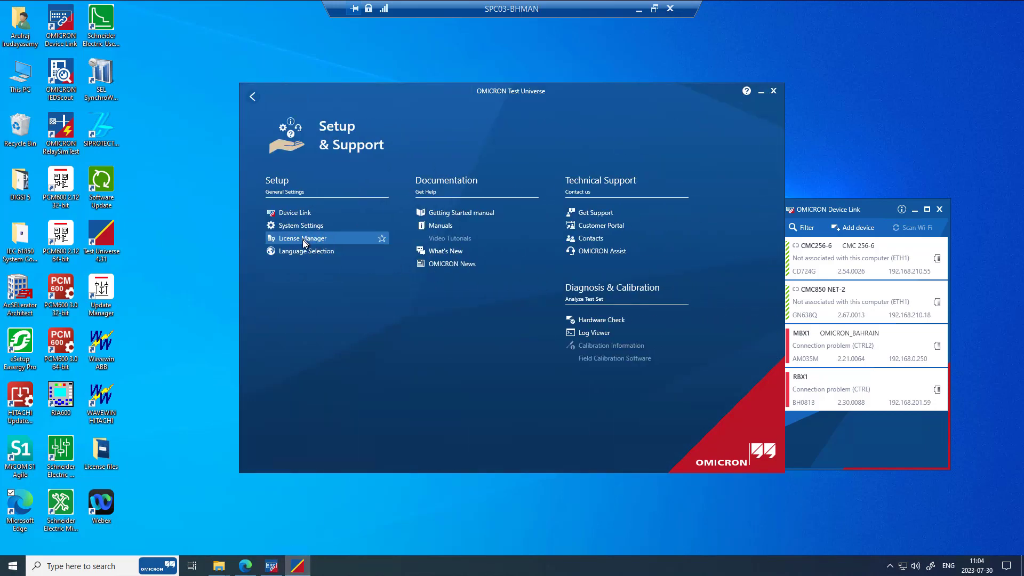
left_click(302, 239)
left_click(457, 353)
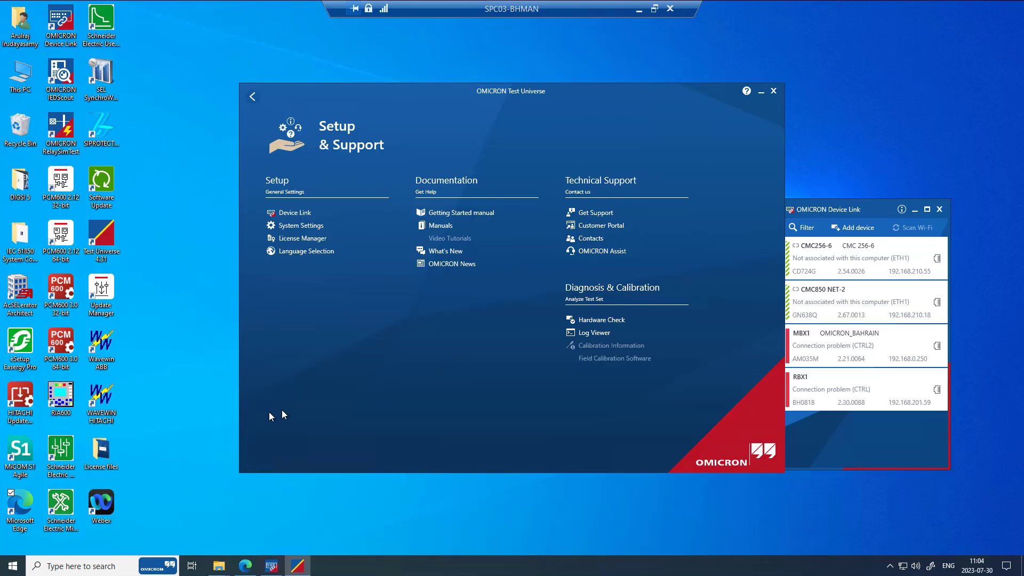
View the Default settings image in the desktop's License files folder and put both windows away
double_click(27, 87)
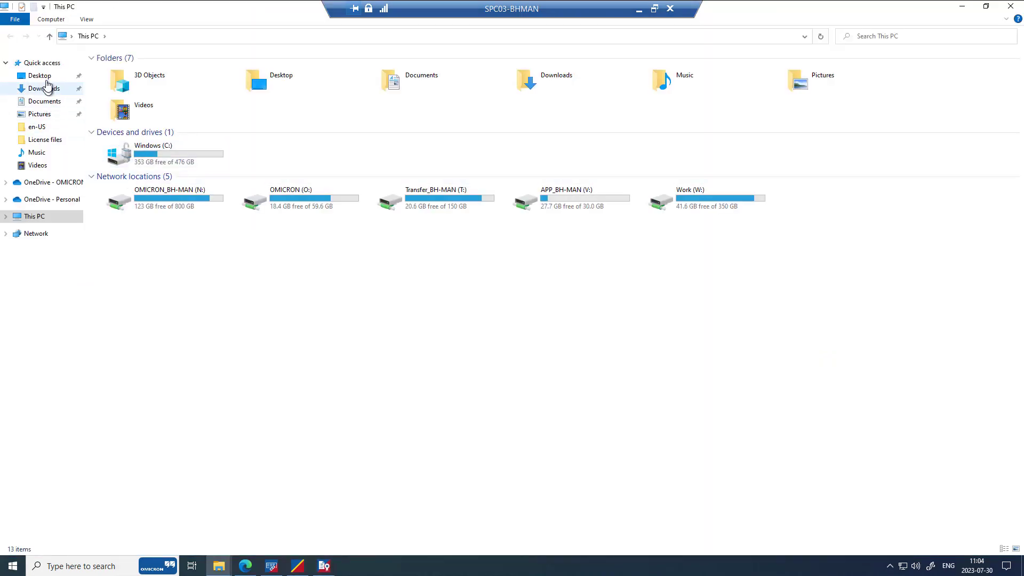
left_click(47, 79)
double_click(130, 71)
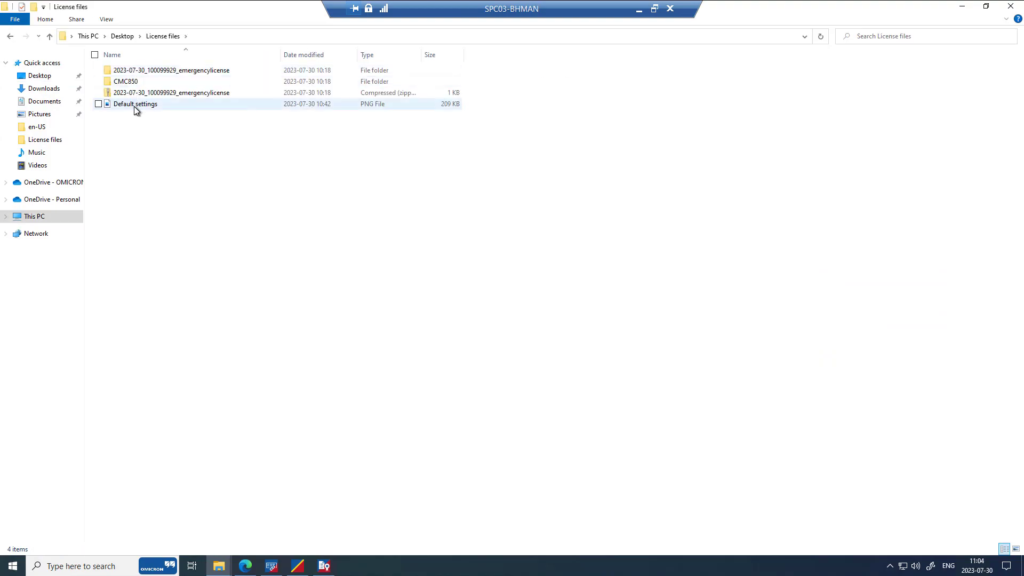
left_click(136, 107)
double_click(135, 107)
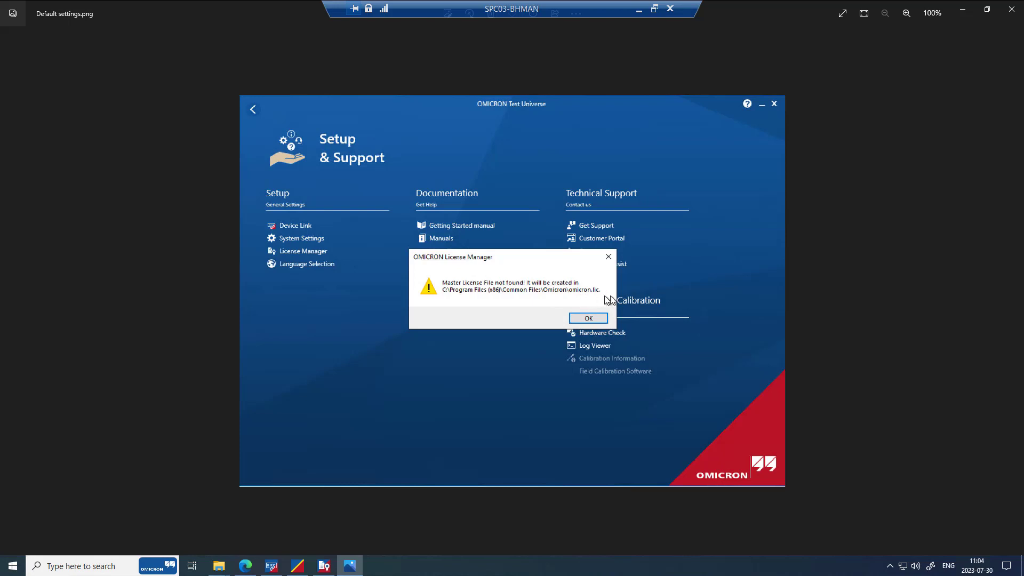
left_click(1012, 9)
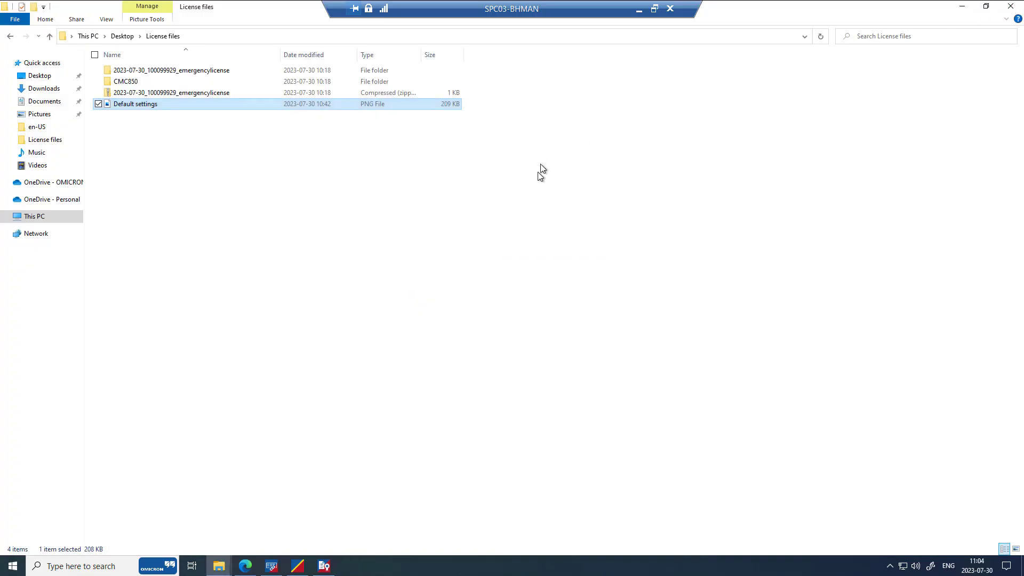
left_click(962, 6)
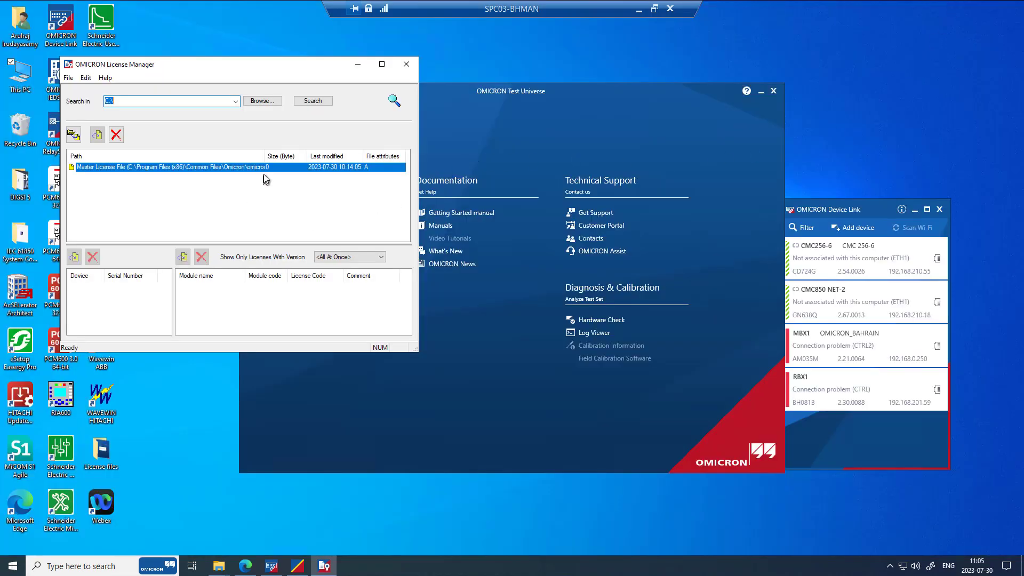
Widen the Path column and the License Manager window to fit the master license file's path, and bring Device Link to the front
left_click_drag(265, 156, 316, 156)
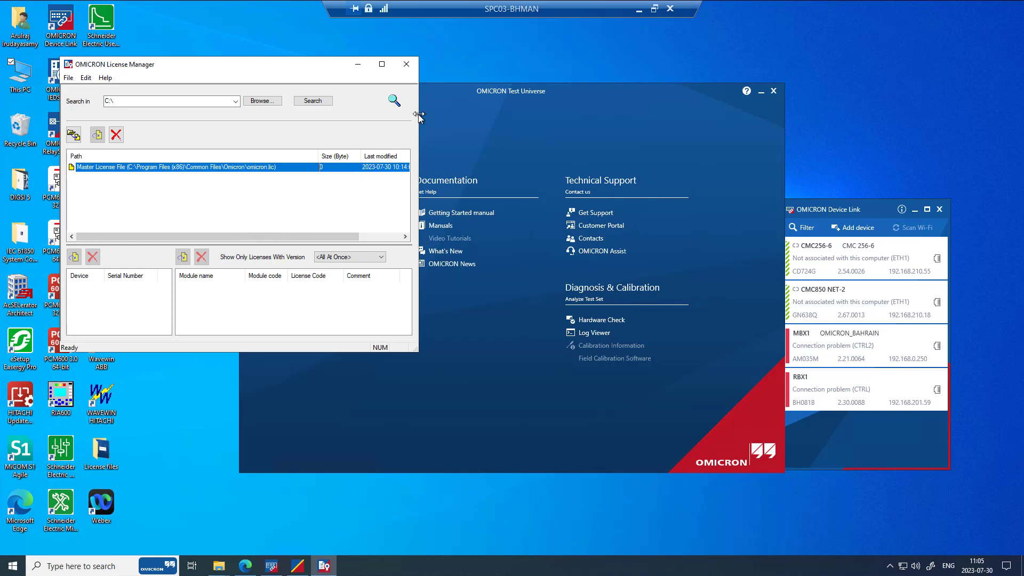
left_click_drag(418, 114, 499, 126)
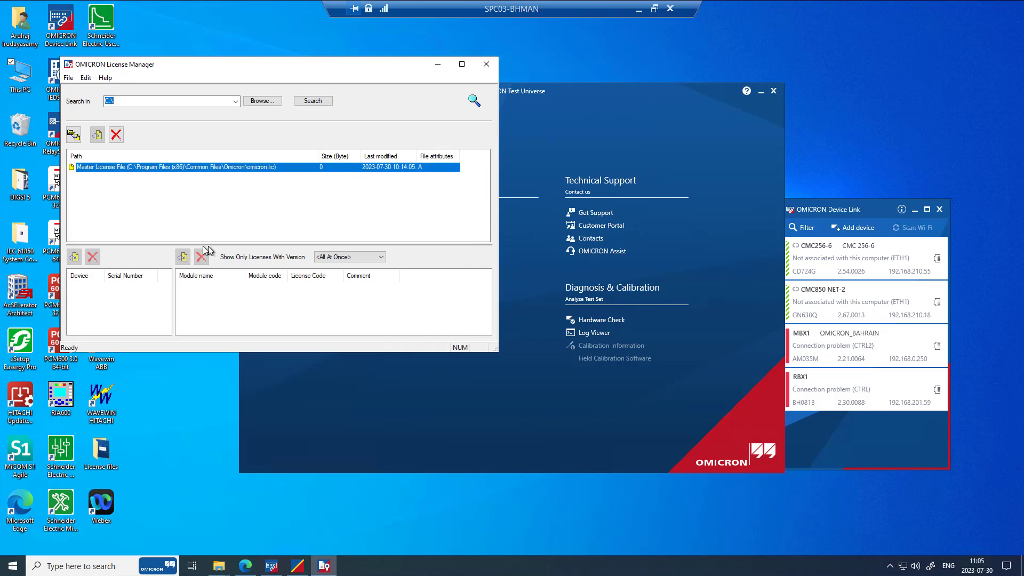
left_click_drag(318, 151, 306, 152)
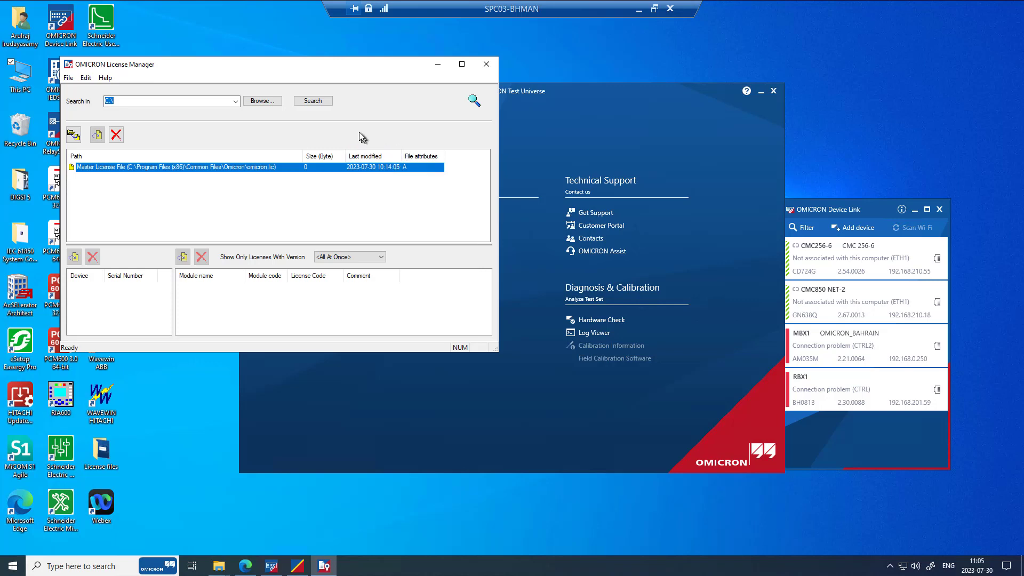
left_click_drag(381, 65, 457, 74)
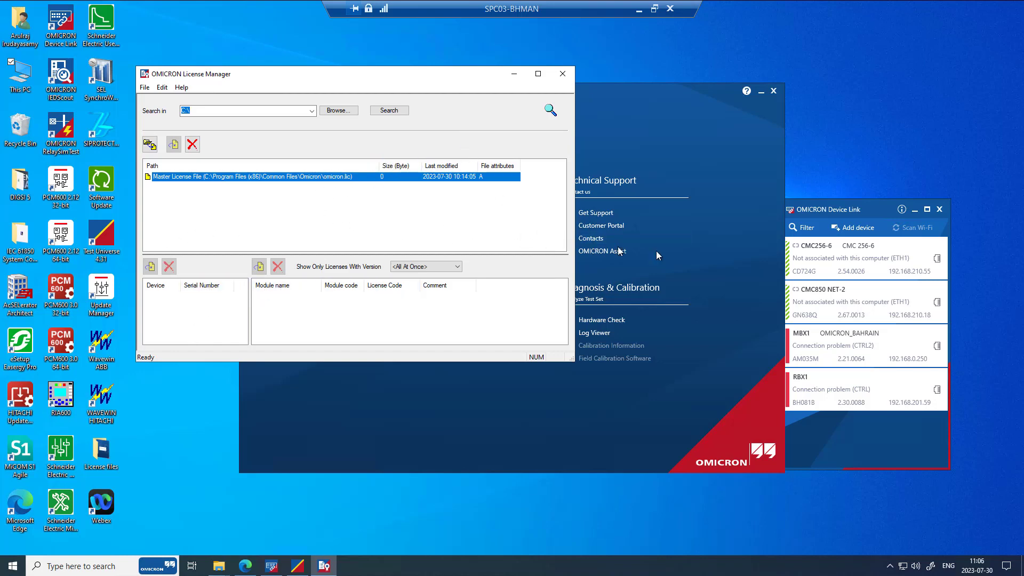
left_click(871, 209)
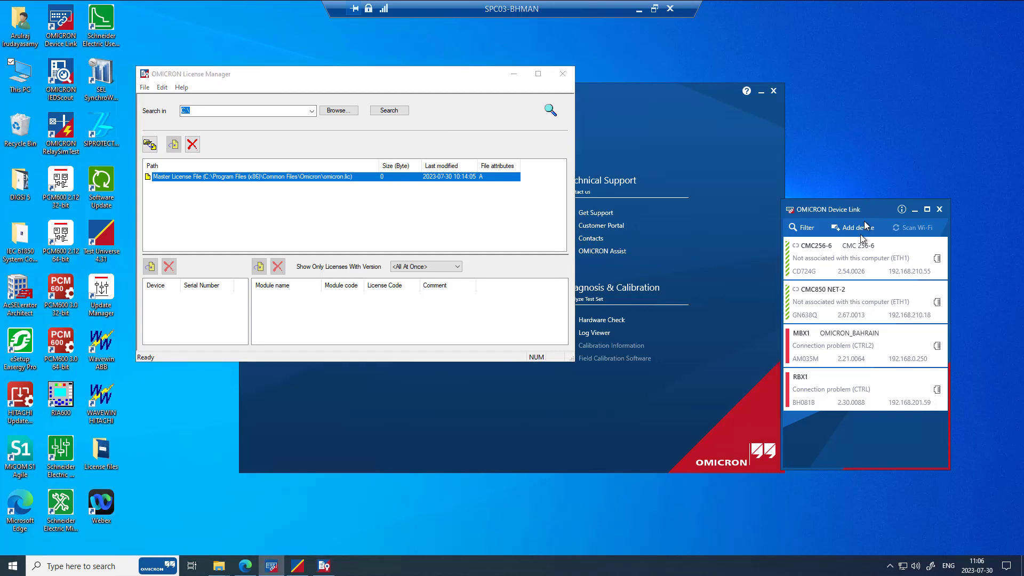
Associate the CMC850 NET-2 test set with this computer without confirmation in Device Link
right_click(839, 311)
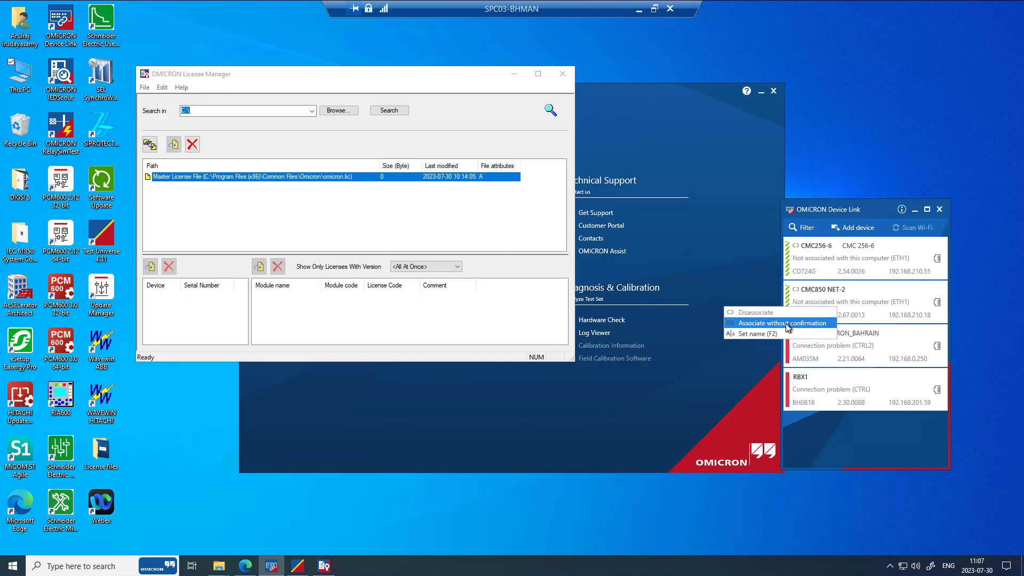
left_click(786, 323)
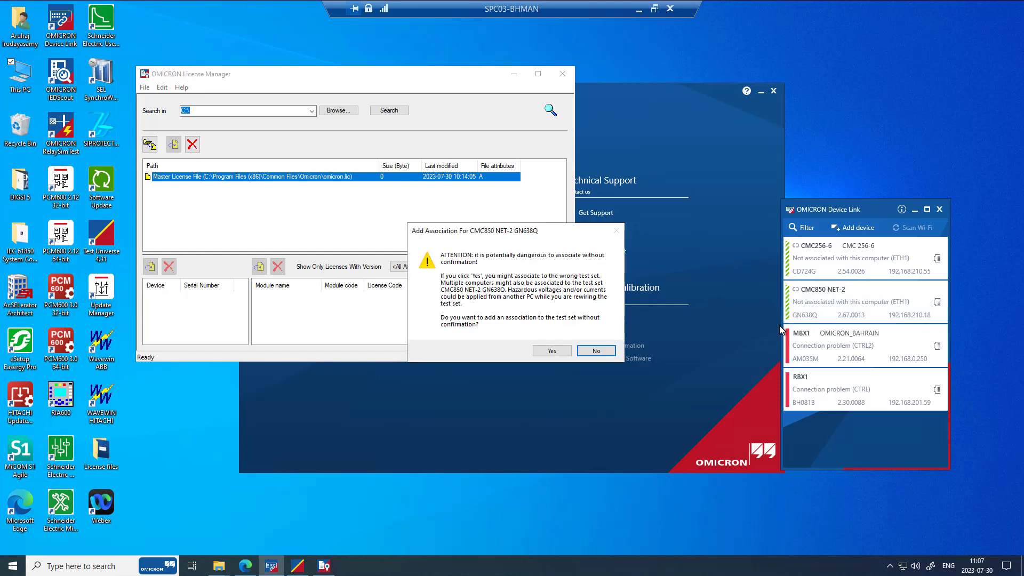
left_click(597, 351)
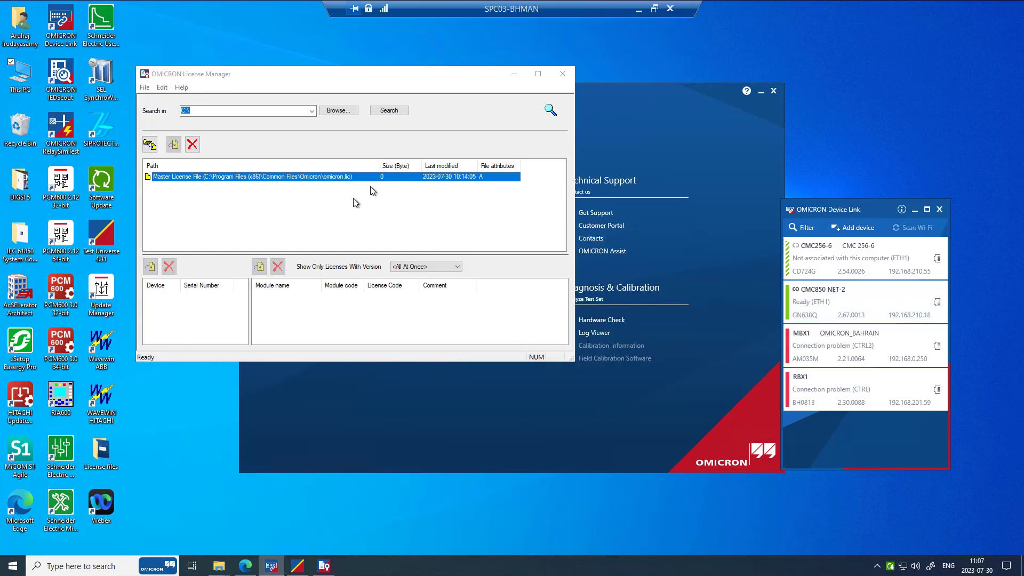
Close and reopen the License Manager from Test Universe and select the CMC850 device entry in its license file list
left_click(568, 79)
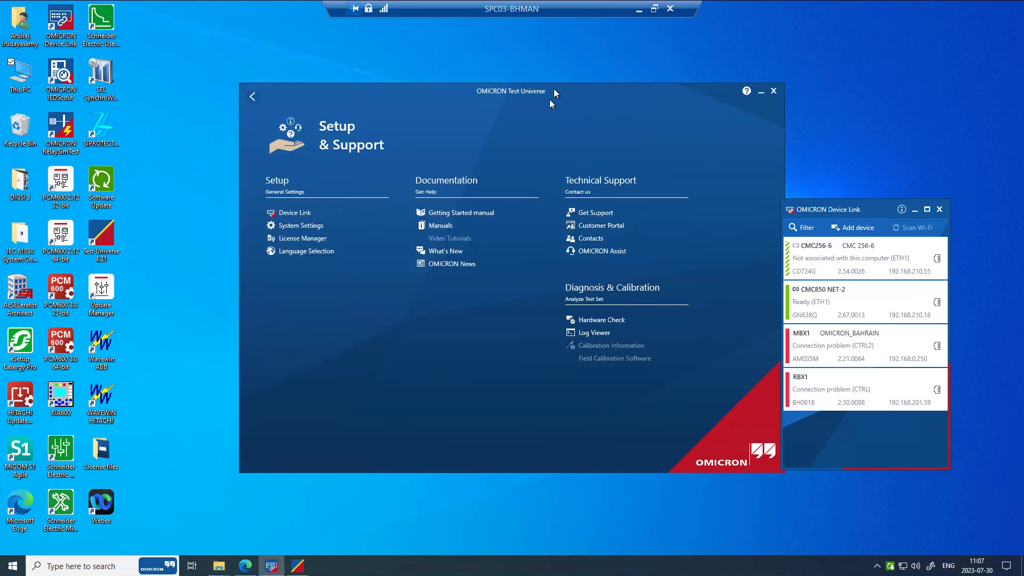
left_click(304, 236)
left_click(443, 361)
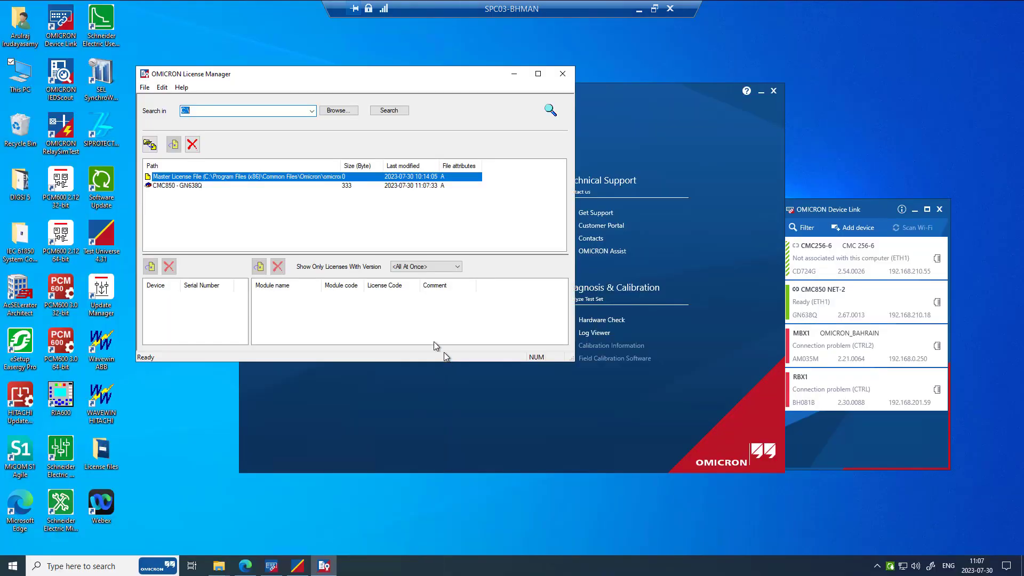
left_click(186, 187)
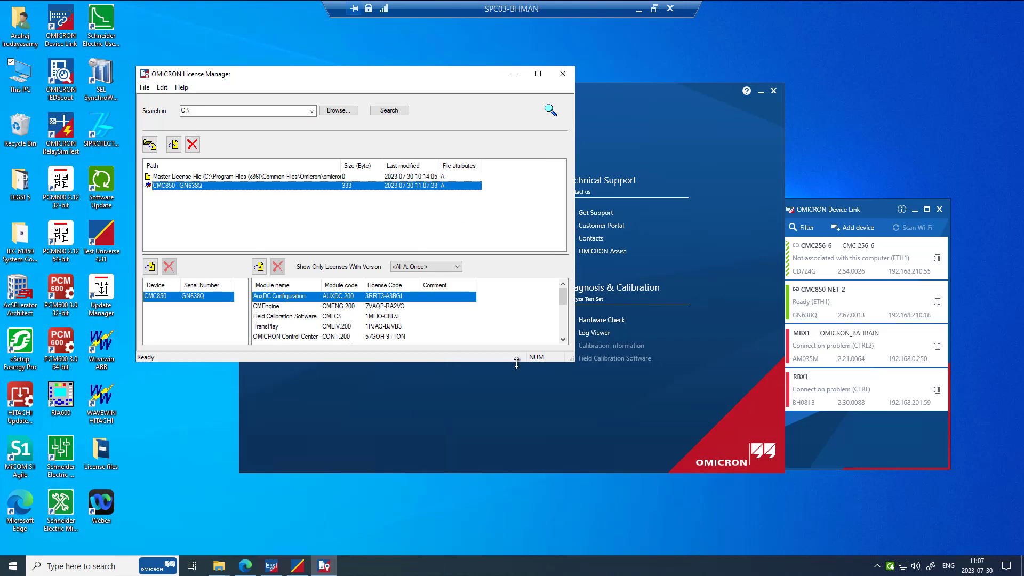
Make the License Manager window taller, widen the Last modified column and reposition the window on the desktop
left_click_drag(518, 362, 528, 449)
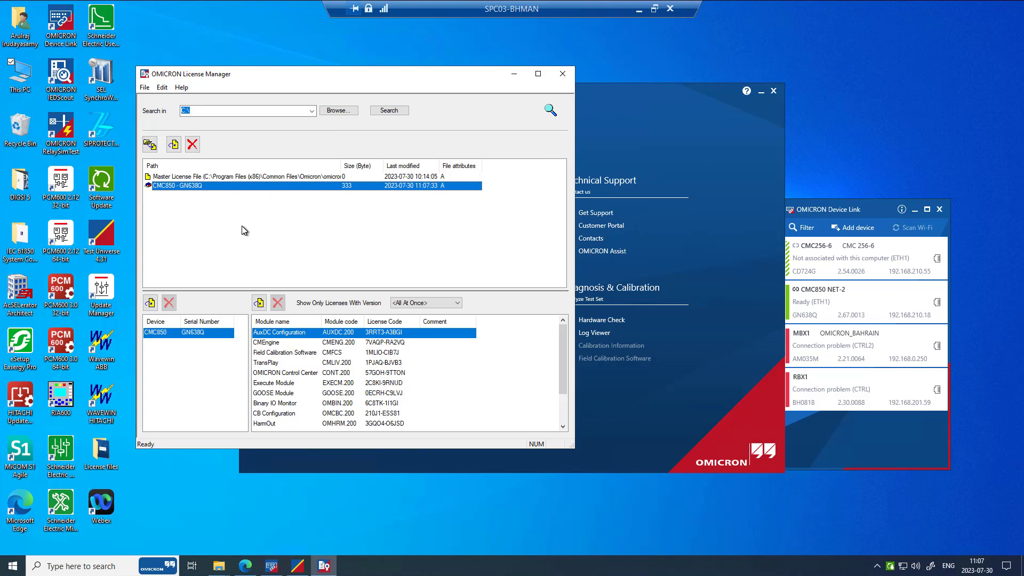
left_click_drag(483, 165, 533, 165)
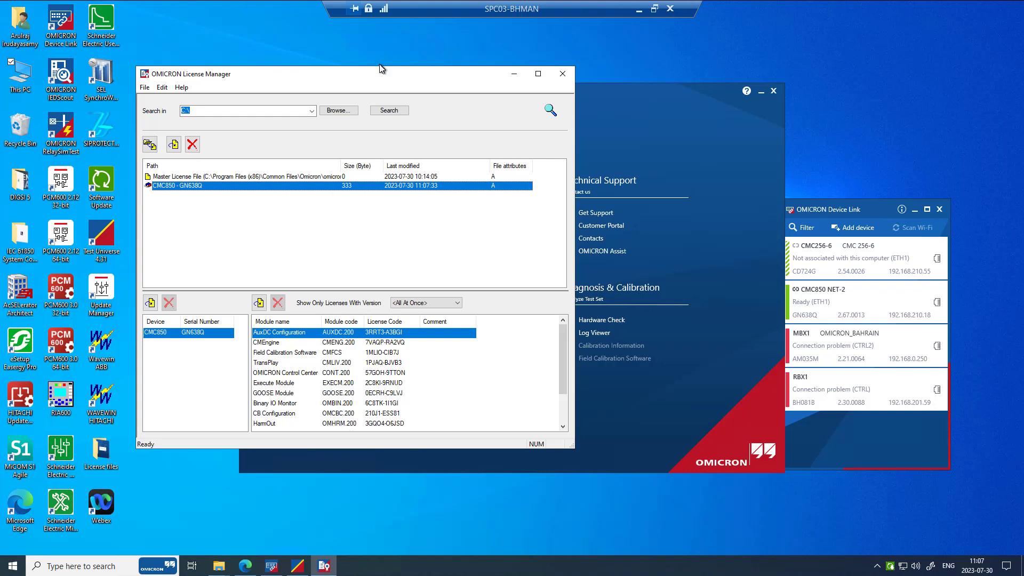
left_click_drag(384, 66, 435, 67)
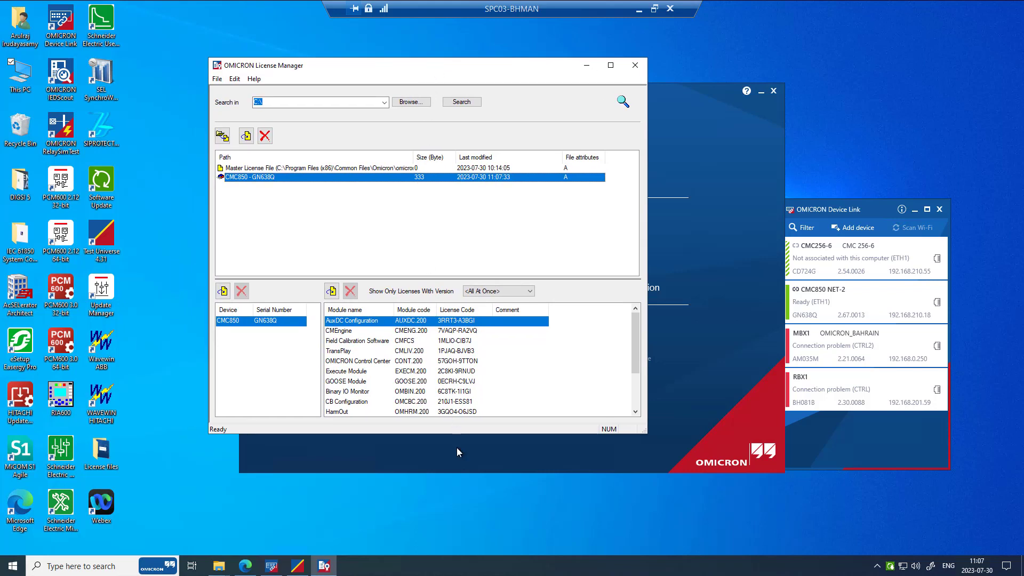
Bring Test Universe 4.31 to the front and open its Test Modules & Tools page from the start page
left_click(458, 448)
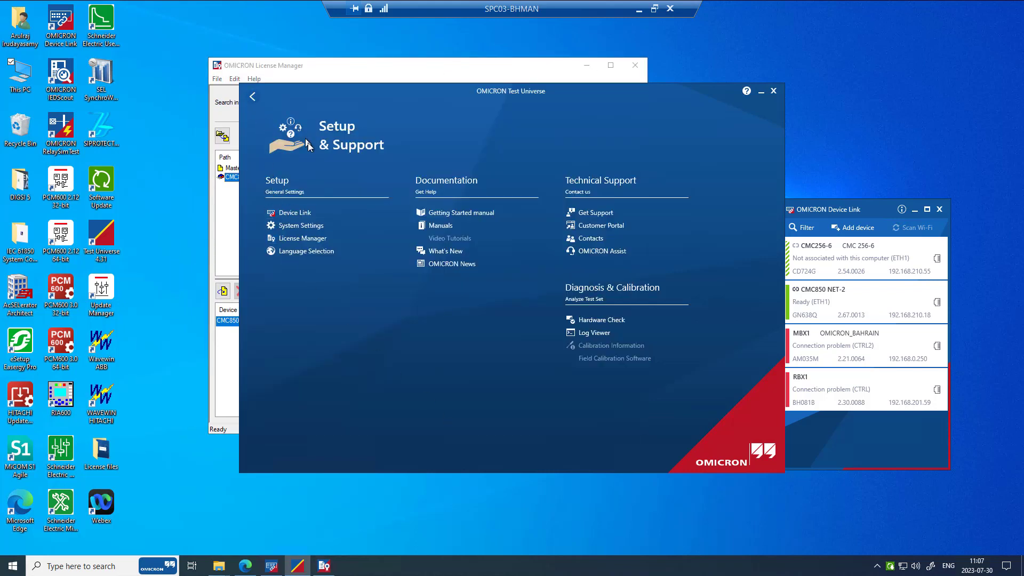
left_click(12, 565)
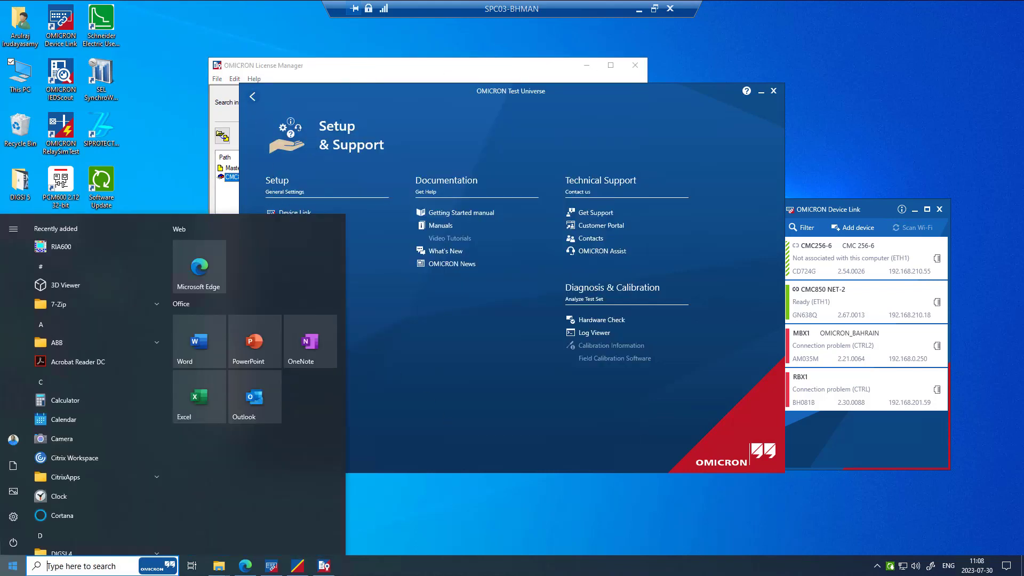
type("tes")
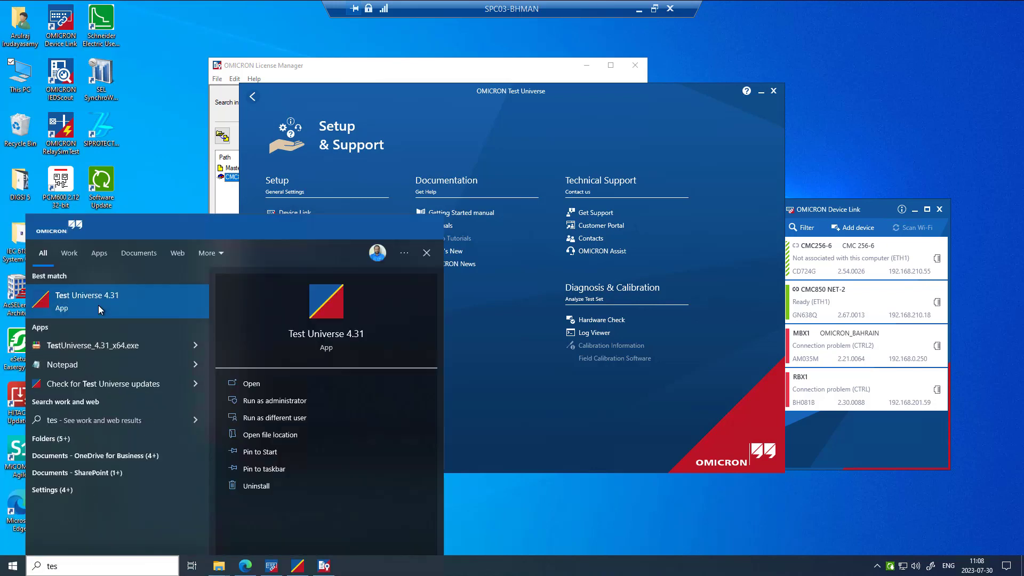
left_click(99, 305)
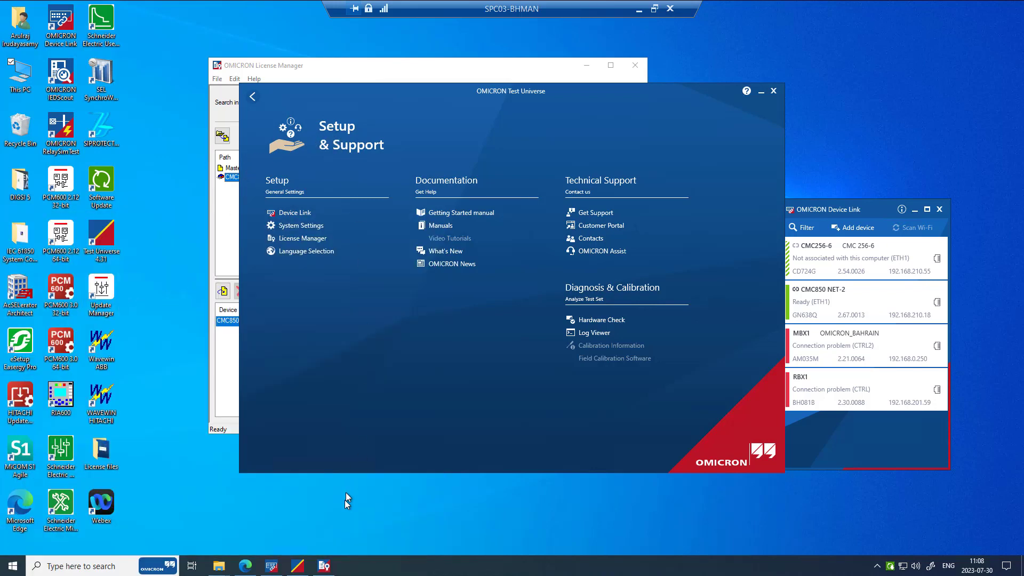
left_click(254, 96)
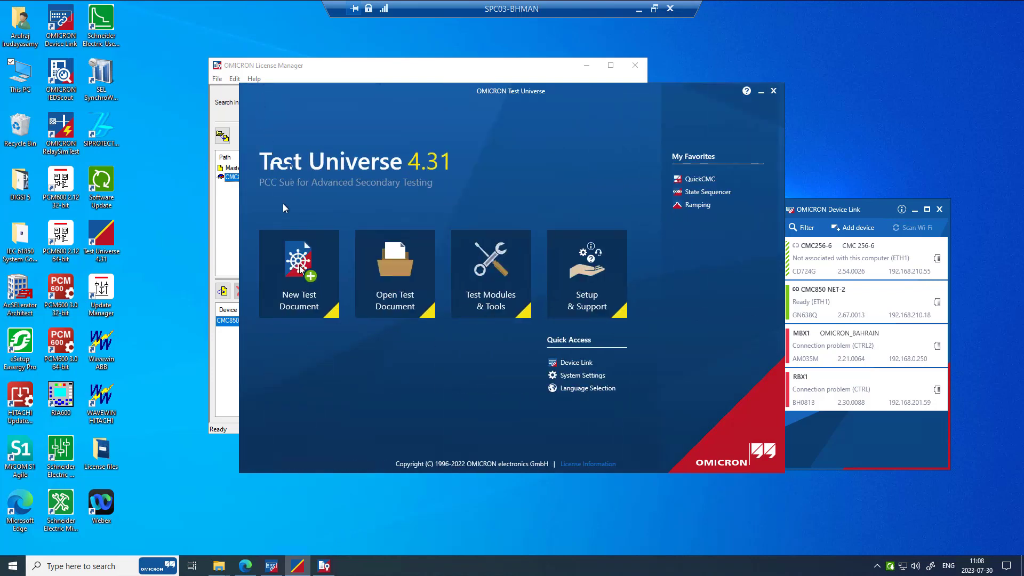
mouse_move(490, 291)
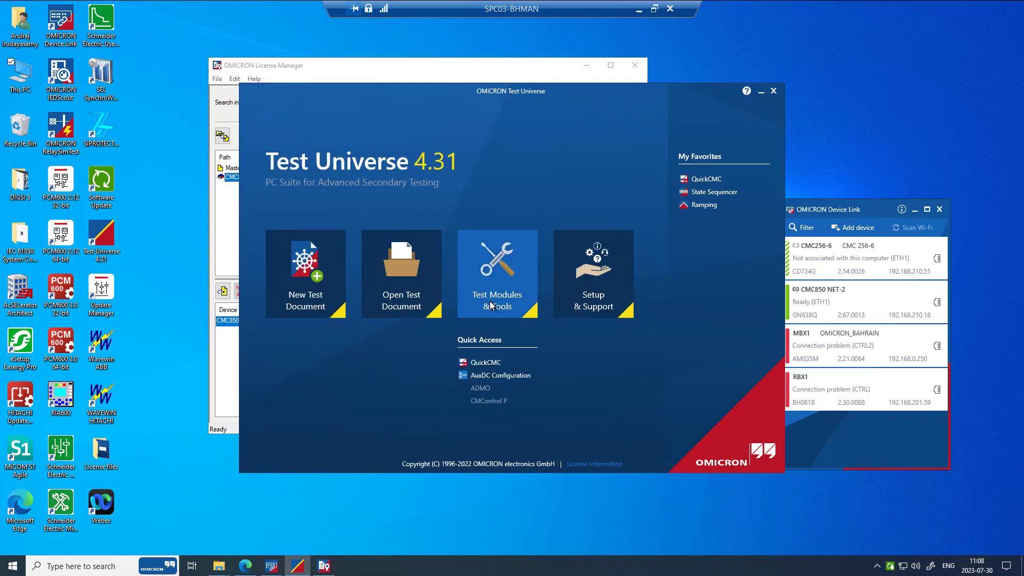
left_click(502, 288)
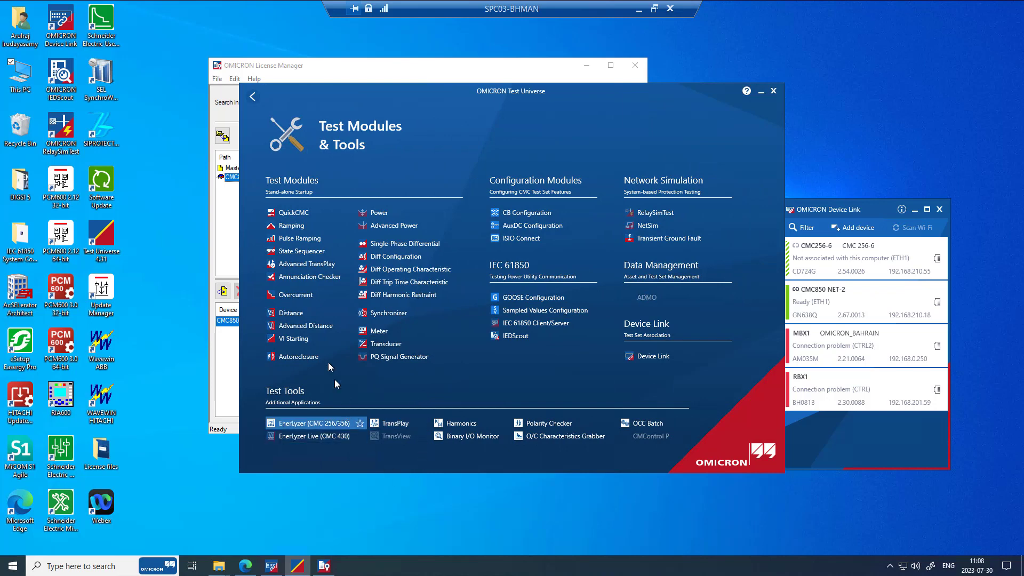
Review the CMC850's licensed modules in the License Manager and select the QuickCMC entry
left_click(265, 64)
scroll(386, 347, "down", 2)
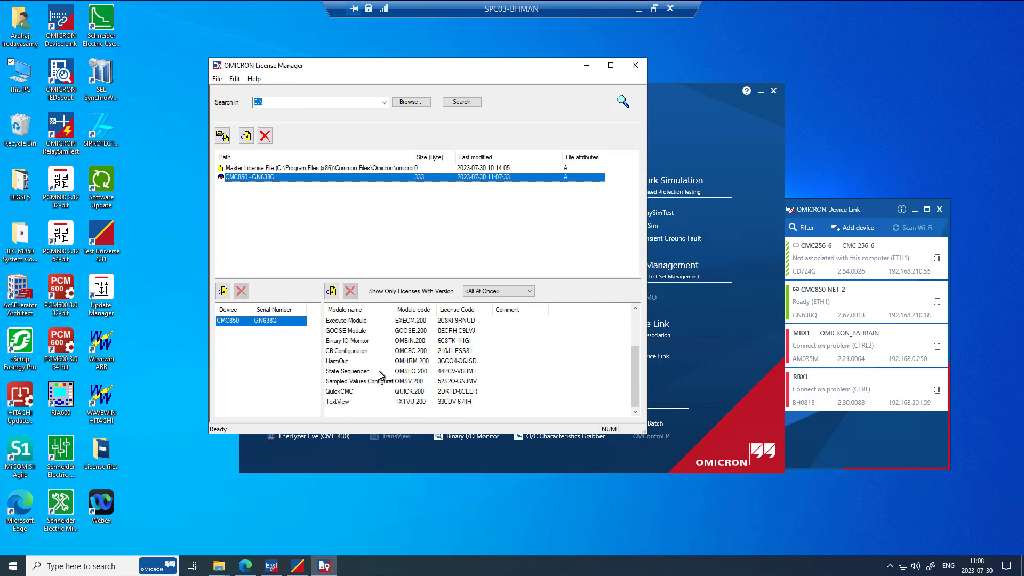
scroll(381, 375, "up", 1)
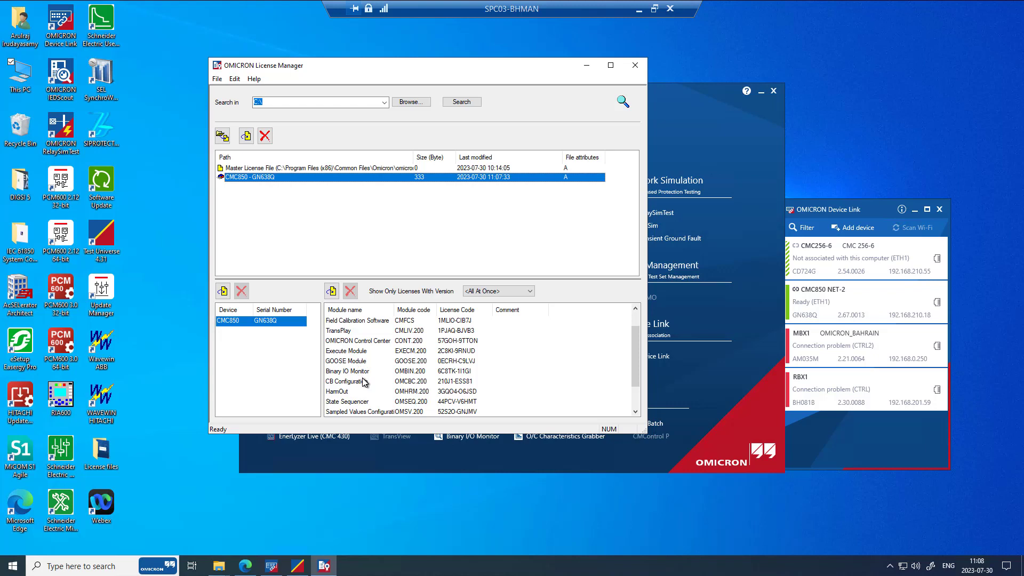
scroll(347, 392, "up", 1)
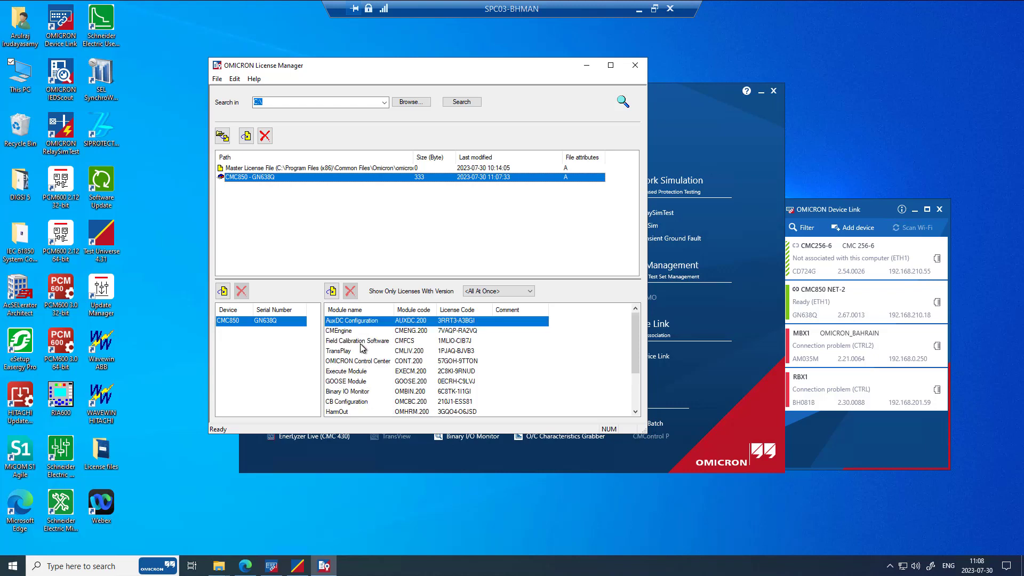
scroll(355, 399, "down", 2)
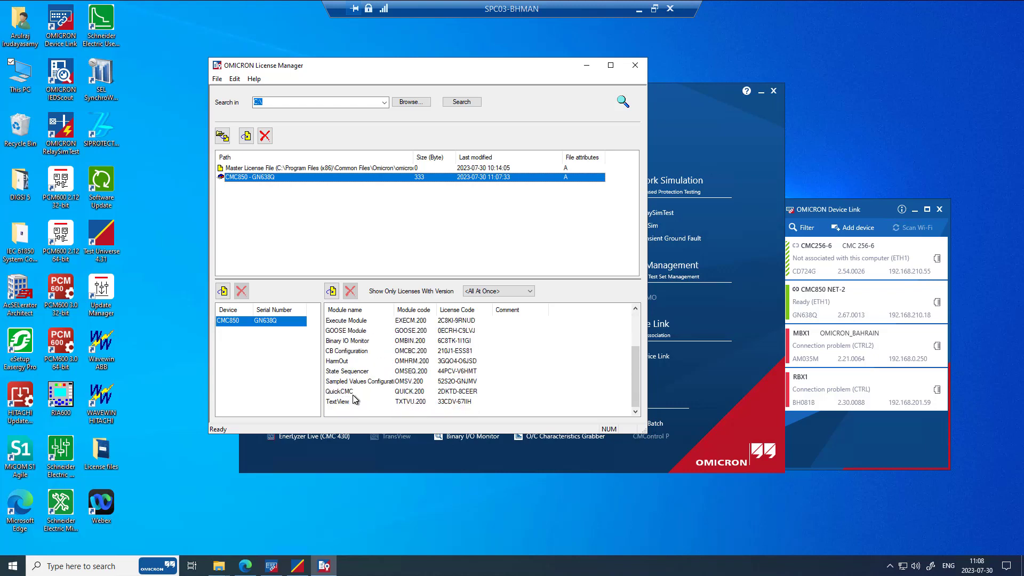
left_click(350, 392)
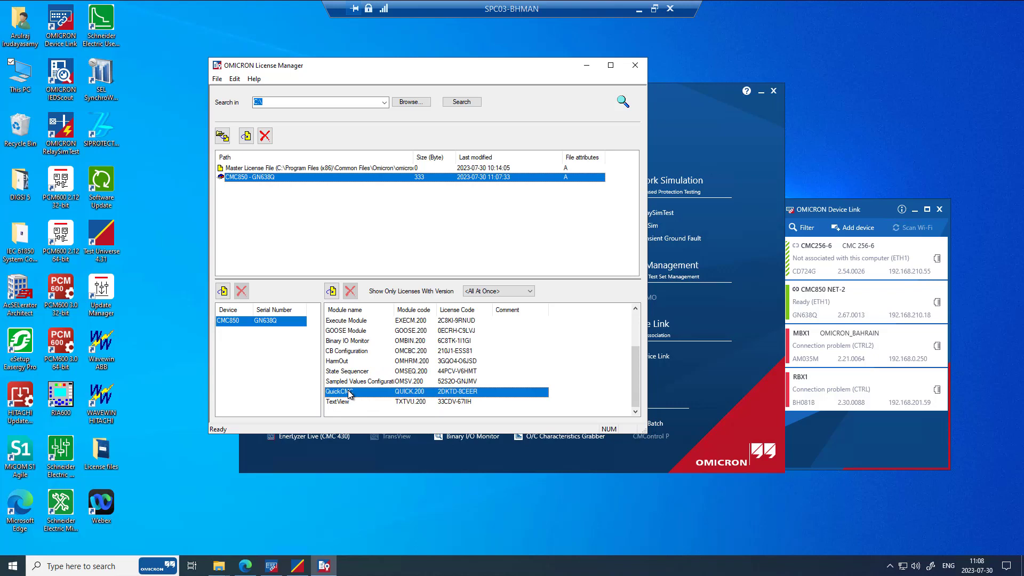
Start the QuickCMC module from Test Universe, check the connection message in its Status History, and close the module
left_click(527, 464)
left_click(293, 213)
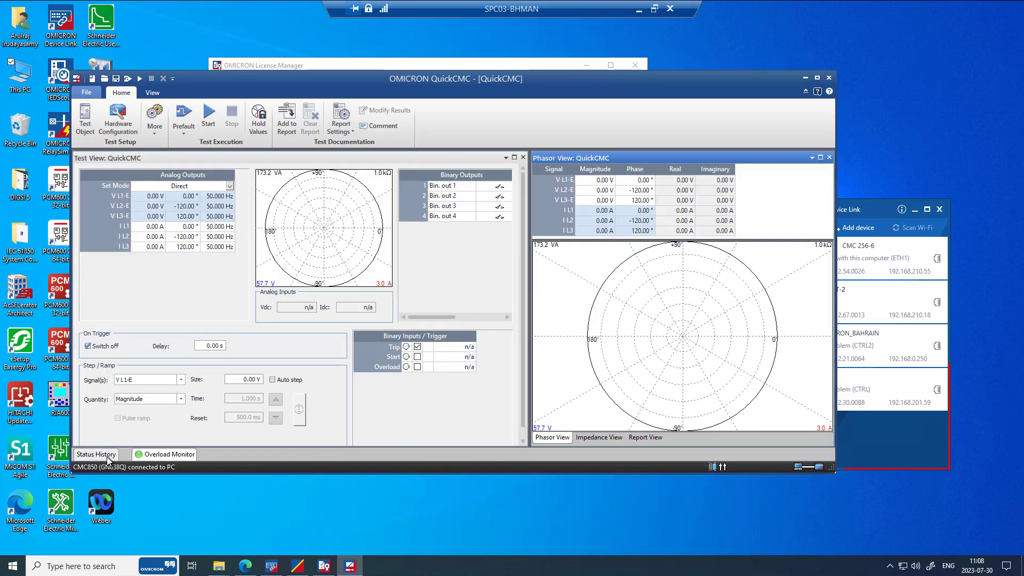
left_click(107, 456)
left_click(222, 417)
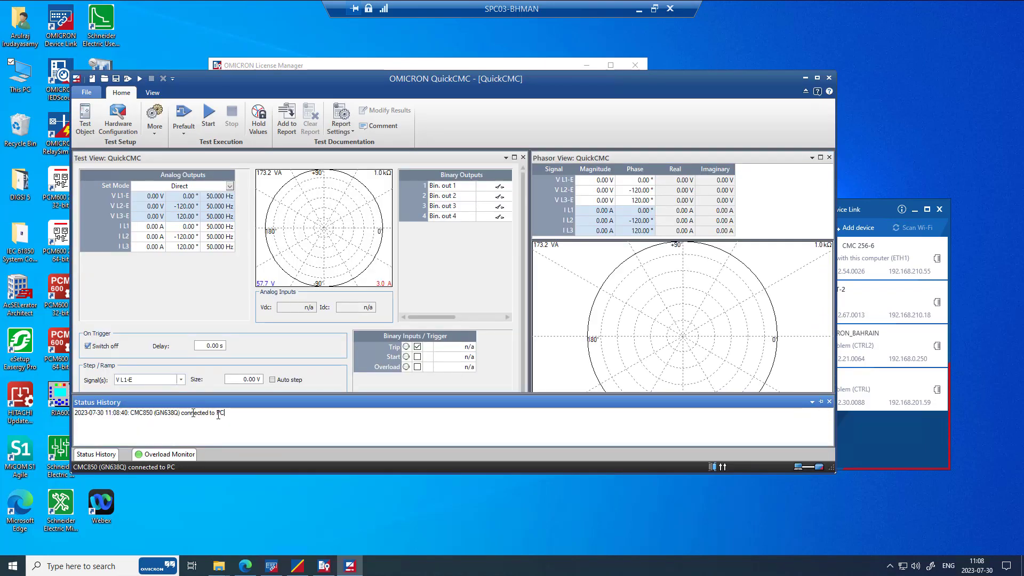
left_click_drag(218, 415, 132, 412)
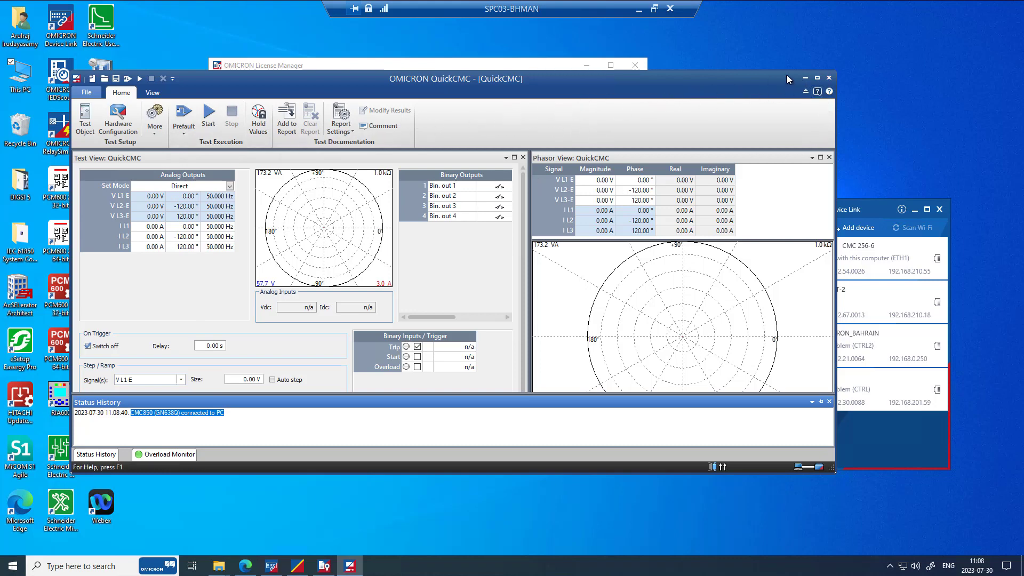
left_click(830, 78)
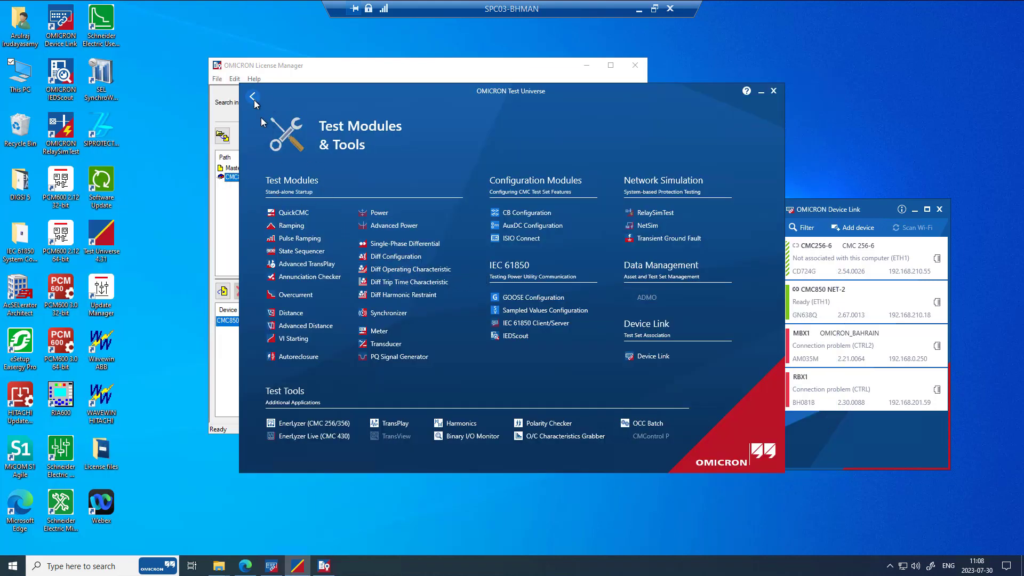
Start the Overcurrent module, check the license message in its Status History, and close it to return to the Test Universe start page
left_click(299, 296)
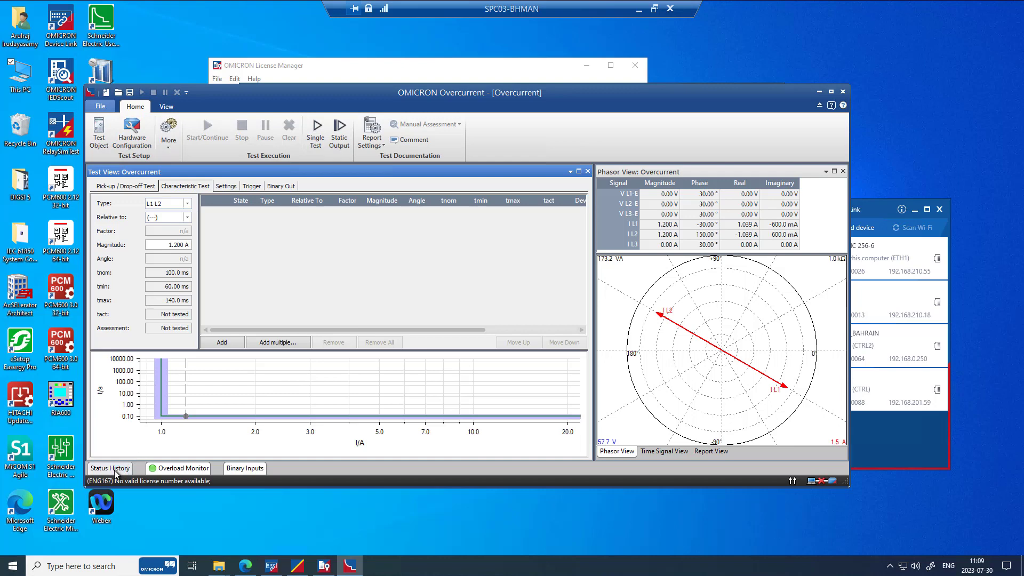
left_click(176, 444)
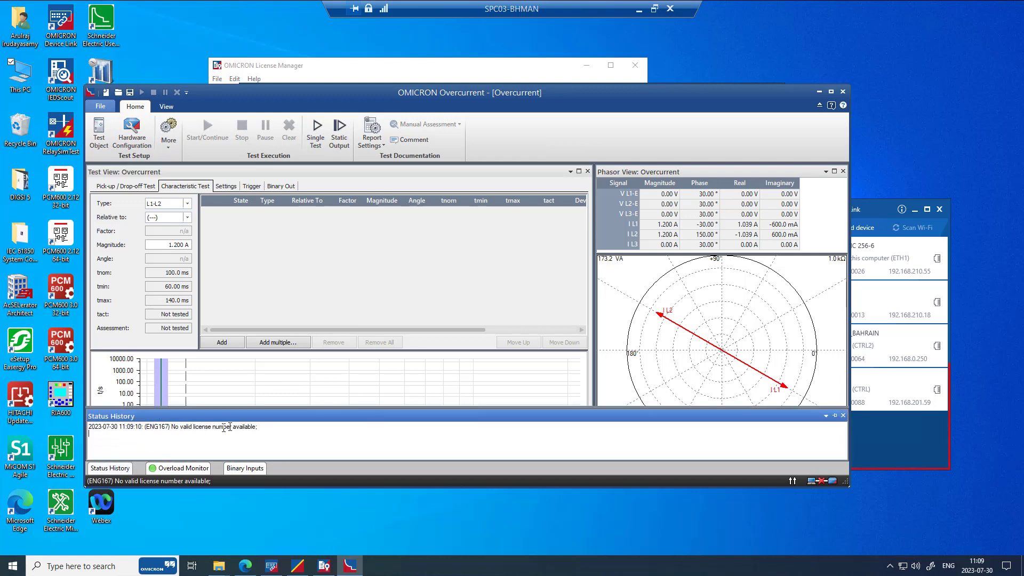
left_click_drag(272, 427, 130, 422)
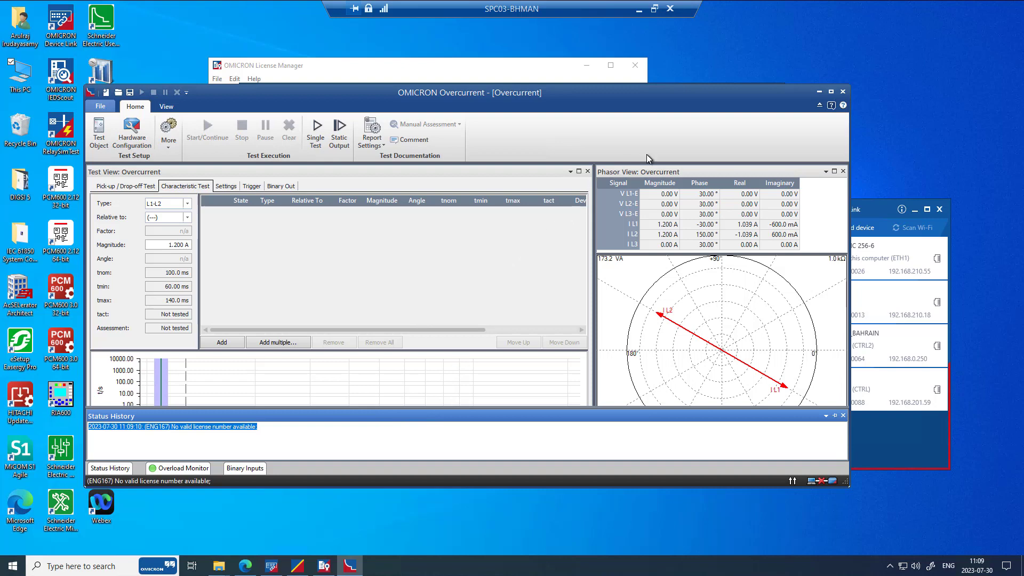
left_click(841, 92)
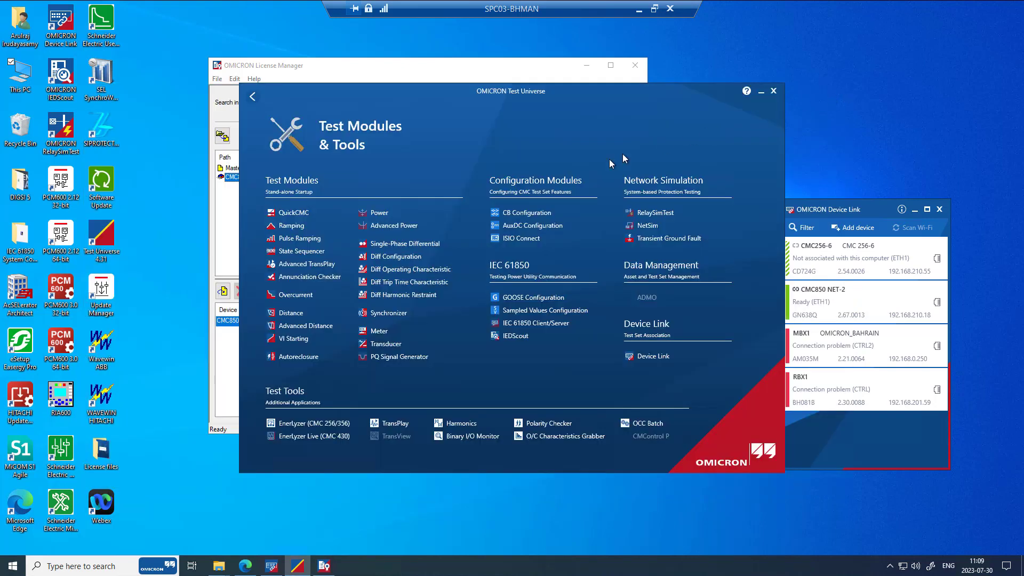
left_click(251, 96)
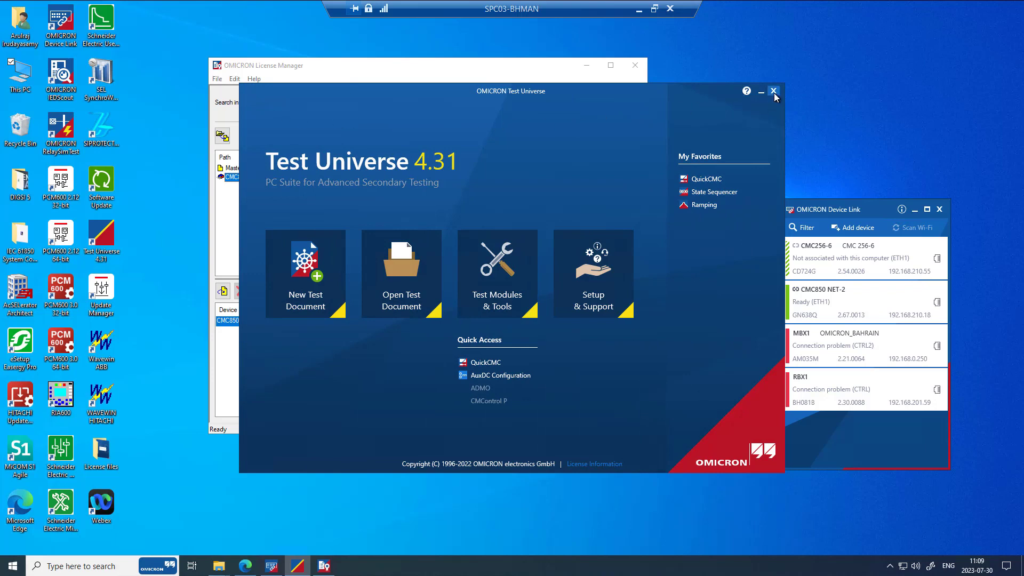
Open the desktop's License files folder in File Explorer and bring the License Manager in front of it
left_click(471, 69)
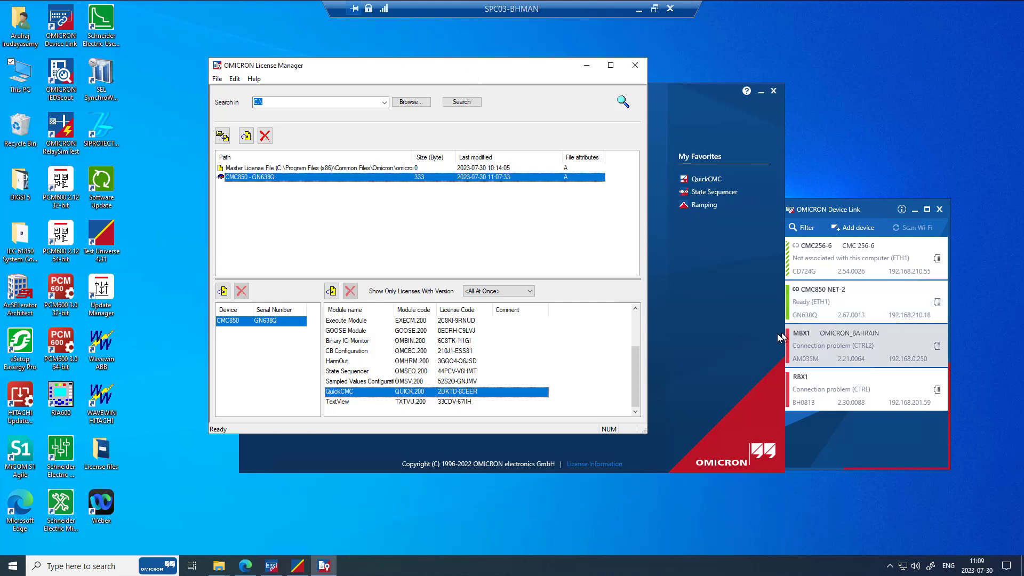
double_click(21, 74)
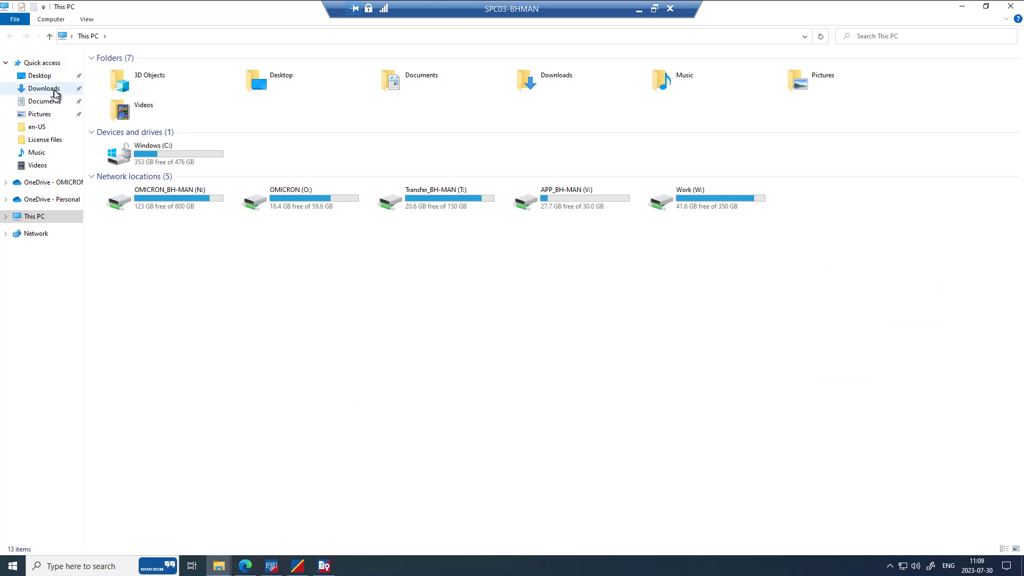
left_click(53, 89)
left_click(41, 77)
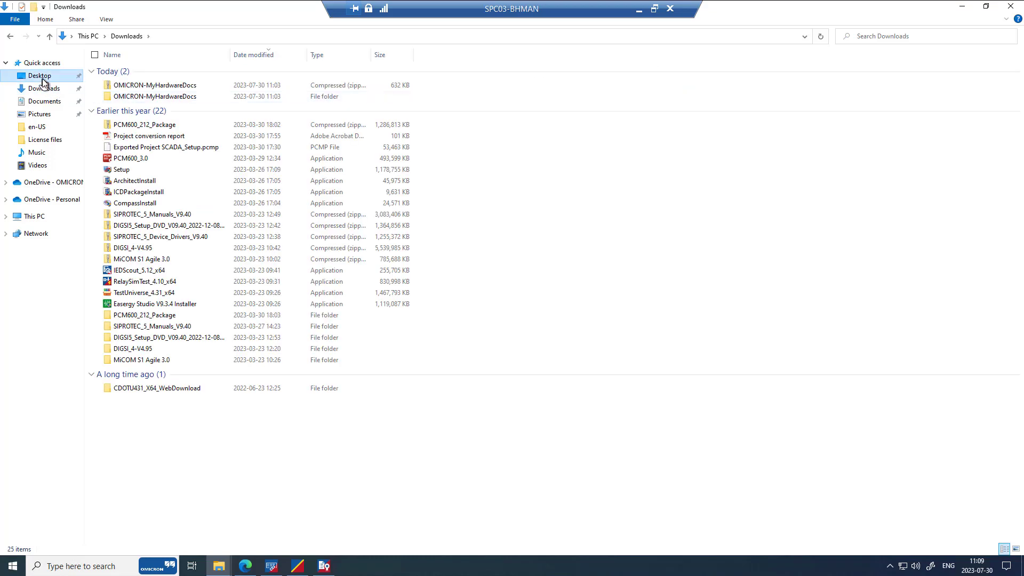
double_click(155, 73)
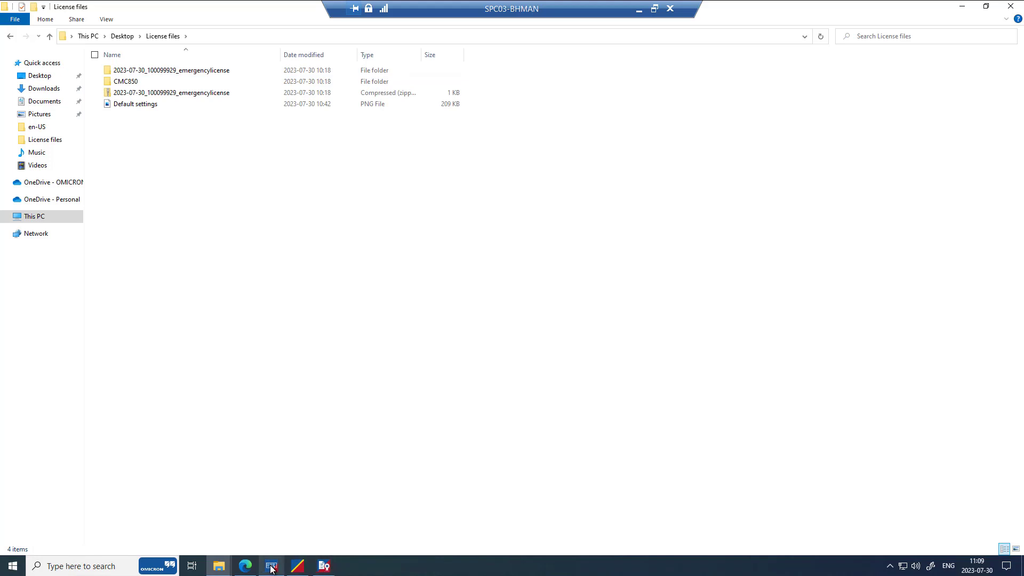
left_click(324, 566)
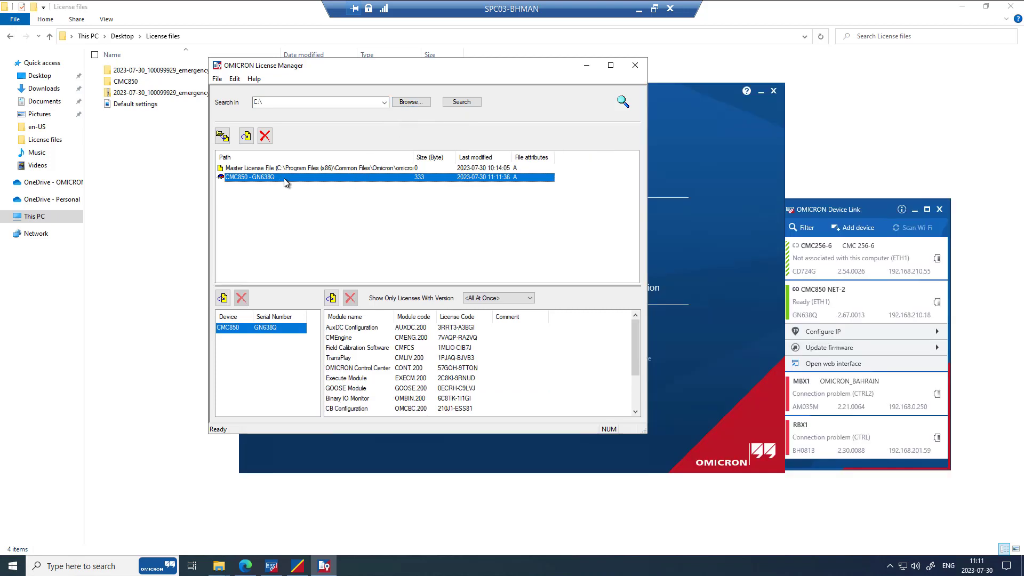
Merge the connected CMC850's device licenses into the Master License File and review the module list of the master file
right_click(284, 178)
left_click(327, 187)
left_click(333, 166)
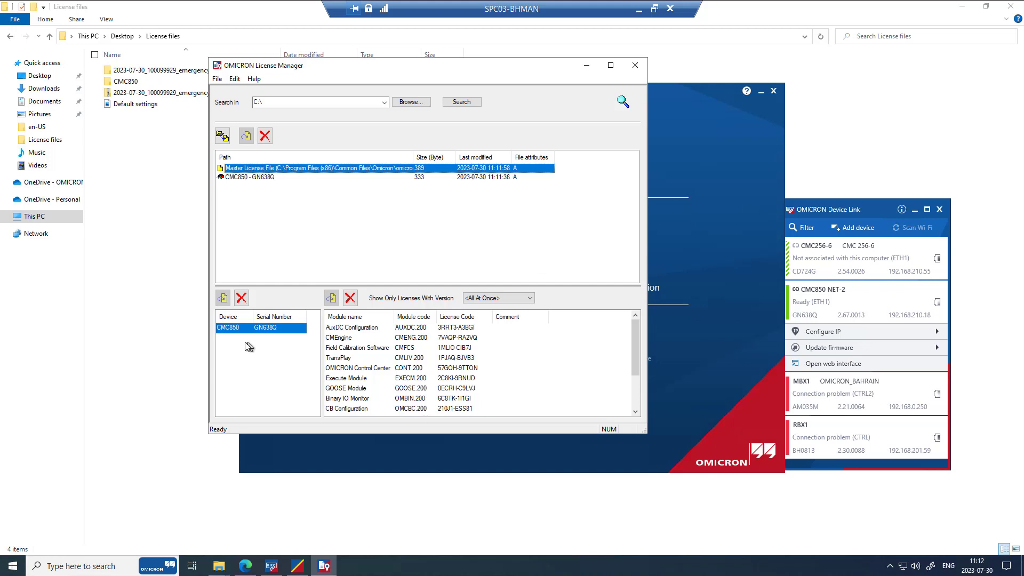
scroll(414, 359, "down", 2)
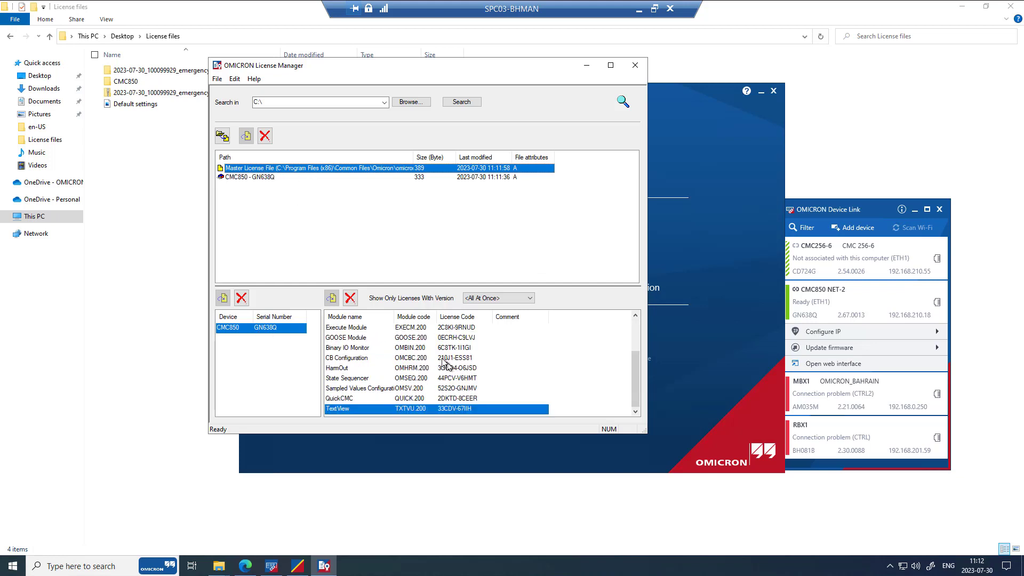
scroll(400, 335, "up", 1)
scroll(402, 336, "up", 1)
scroll(405, 361, "down", 2)
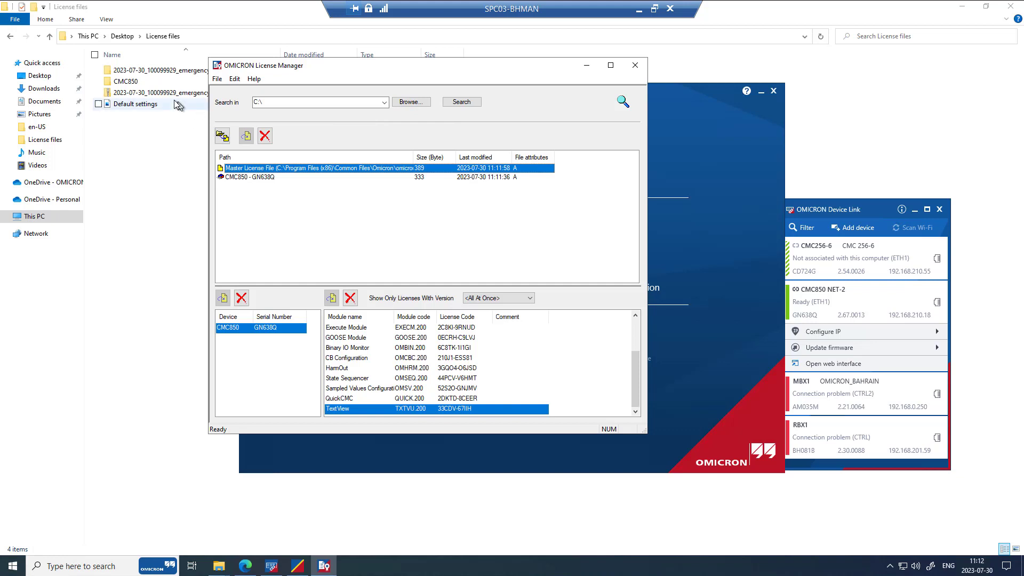
Search the CMC850 folder in the desktop's License files folder for license files and inspect the modules in omicron.lic
left_click(406, 105)
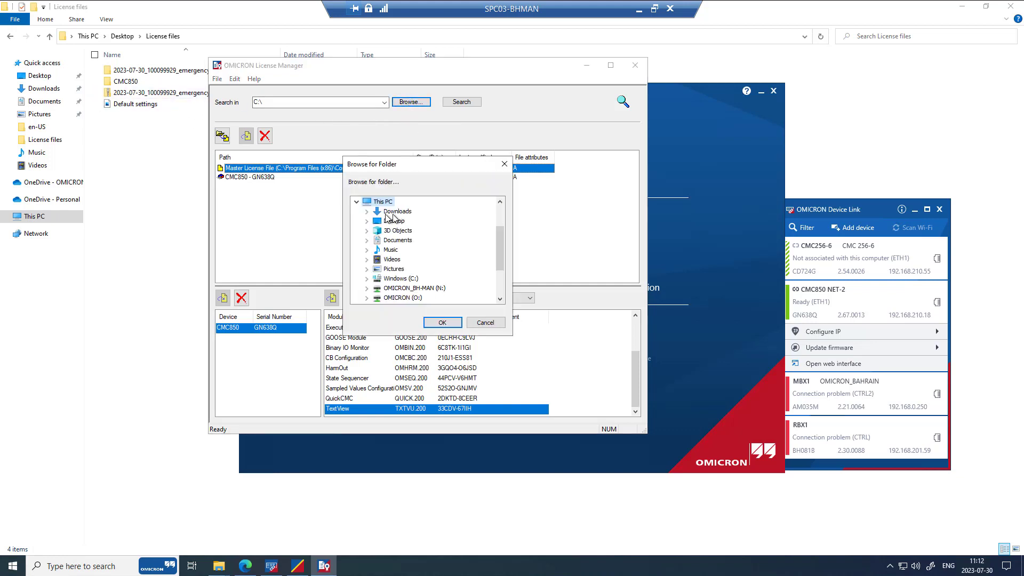
left_click(367, 221)
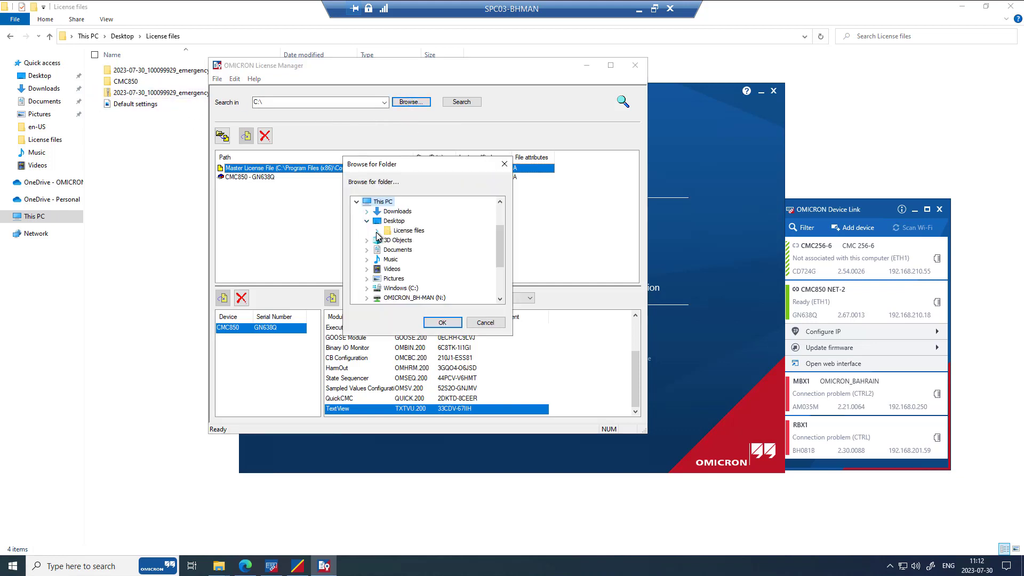
left_click(377, 231)
left_click(412, 250)
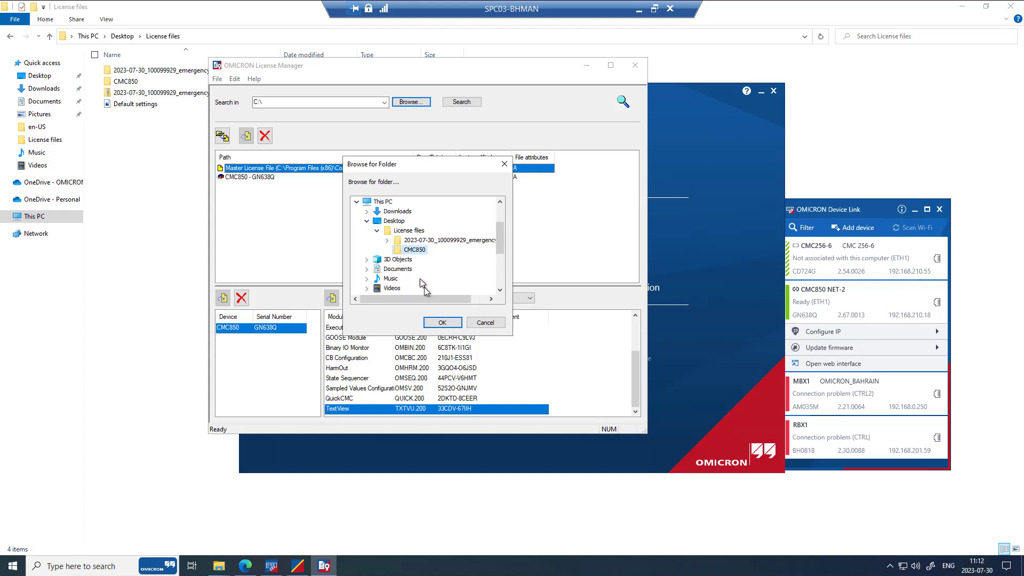
left_click(442, 323)
left_click(458, 104)
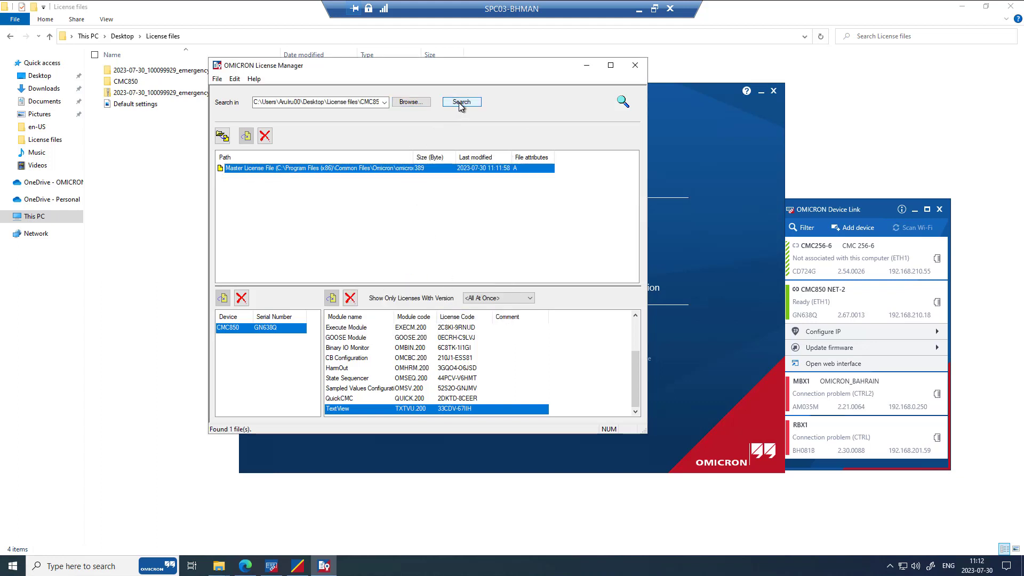
left_click(368, 178)
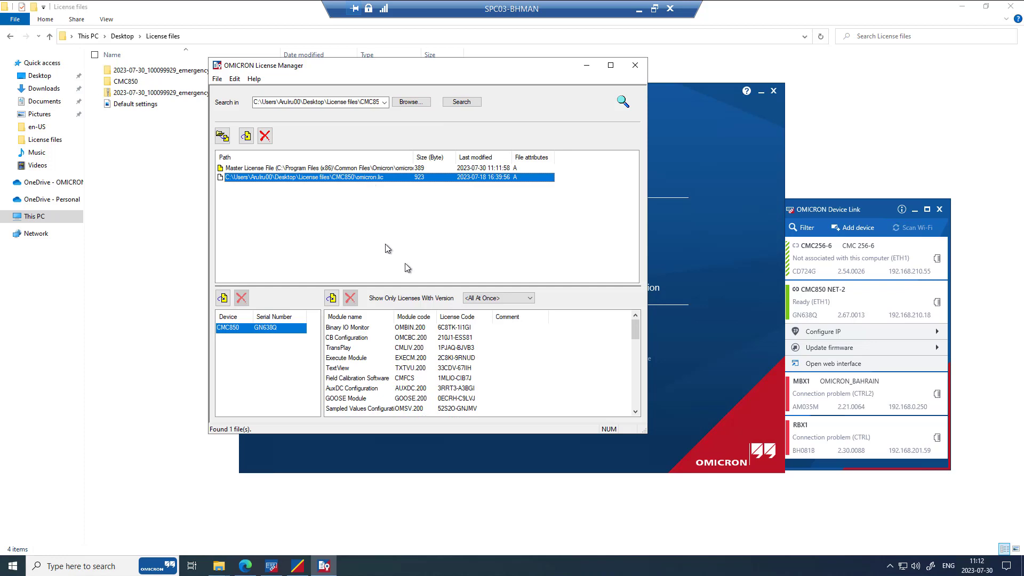
mouse_move(636, 325)
left_mouse_down()
mouse_move(637, 411)
mouse_move(635, 324)
left_mouse_up()
Merge omicron.lic into the Master License File, check the master file's module list, and close the License Manager
right_click(309, 182)
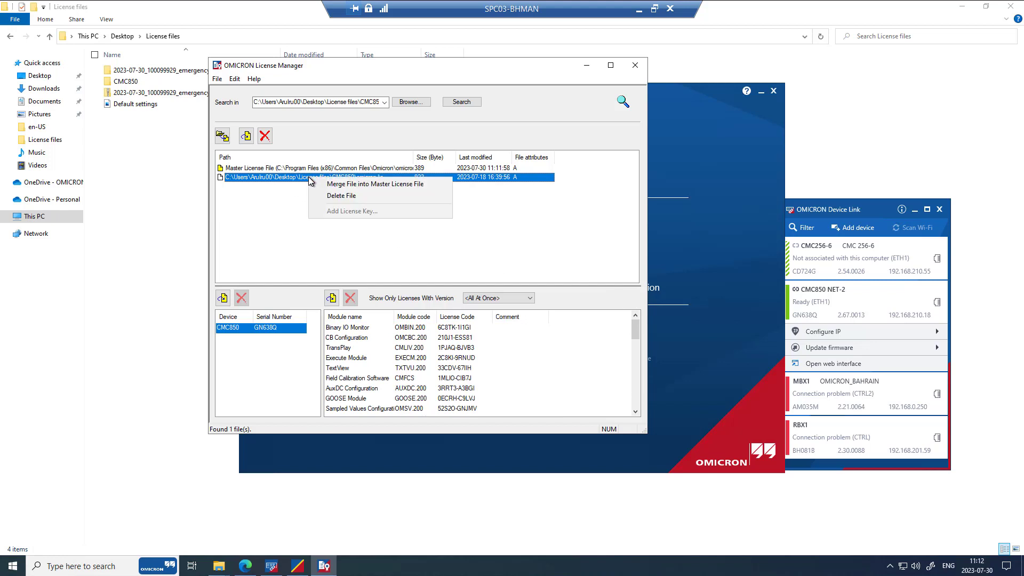
left_click(344, 187)
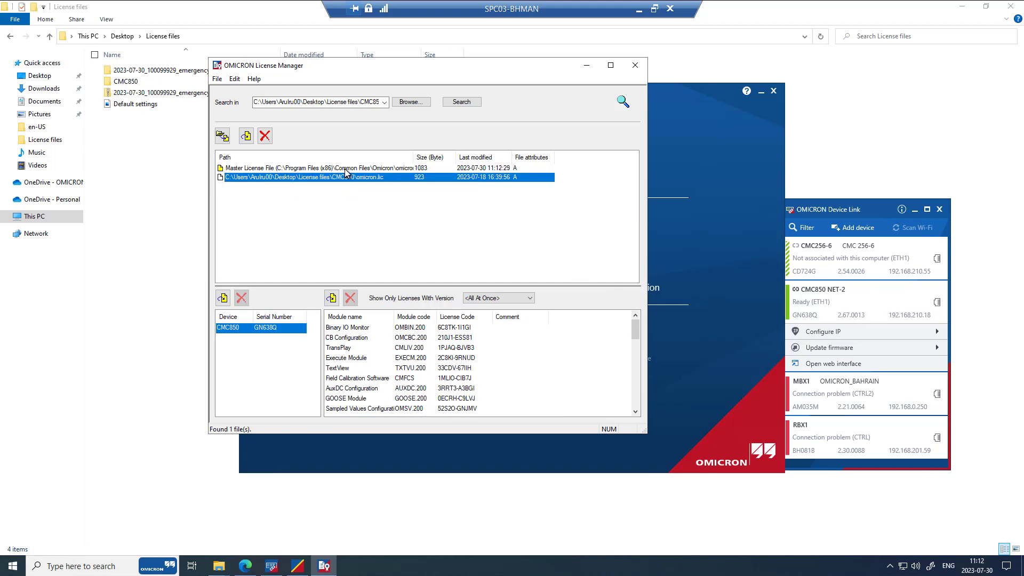
left_click(346, 169)
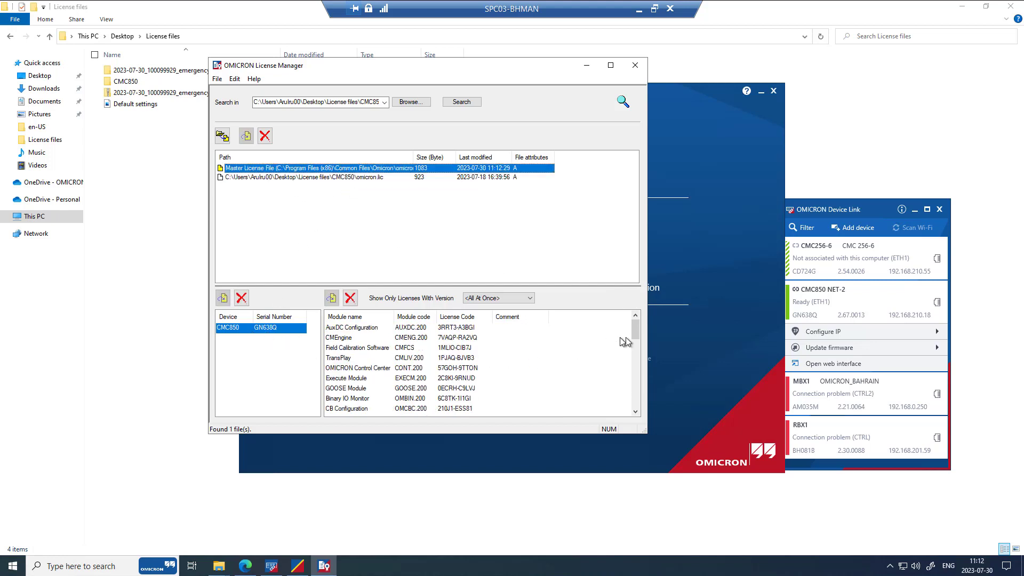
mouse_move(636, 332)
left_mouse_down()
mouse_move(649, 397)
mouse_move(640, 313)
left_mouse_up()
left_click(635, 65)
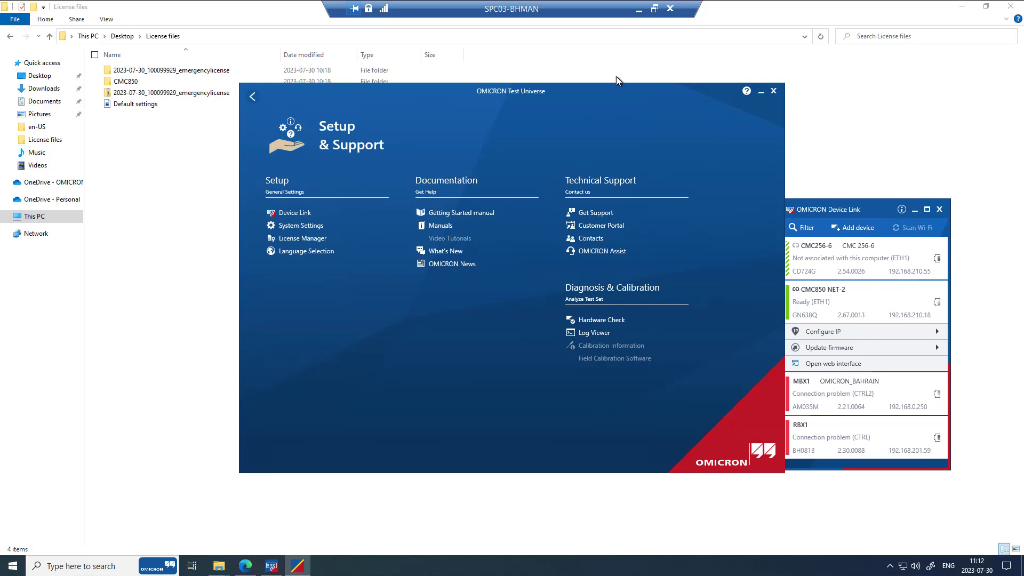
Start the Overcurrent module from Test Modules & Tools, check the message in its Status History, and close it
left_click(252, 96)
left_click(475, 289)
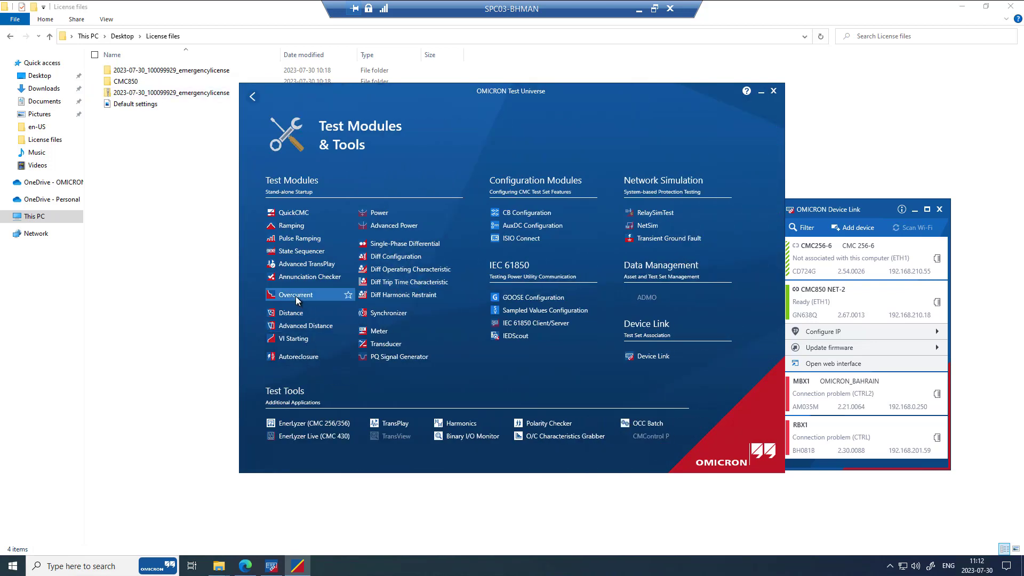
left_click(294, 296)
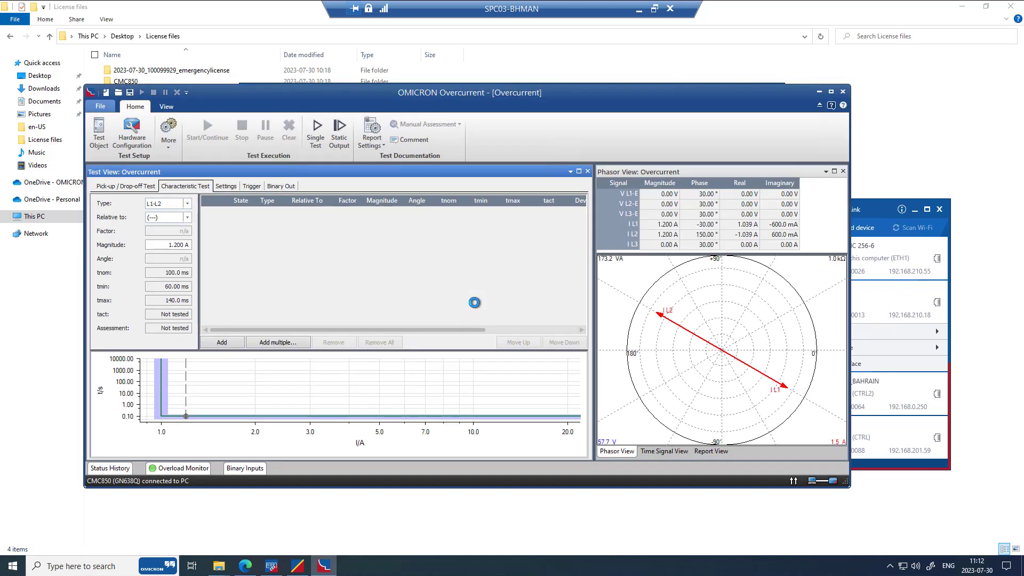
left_click(110, 468)
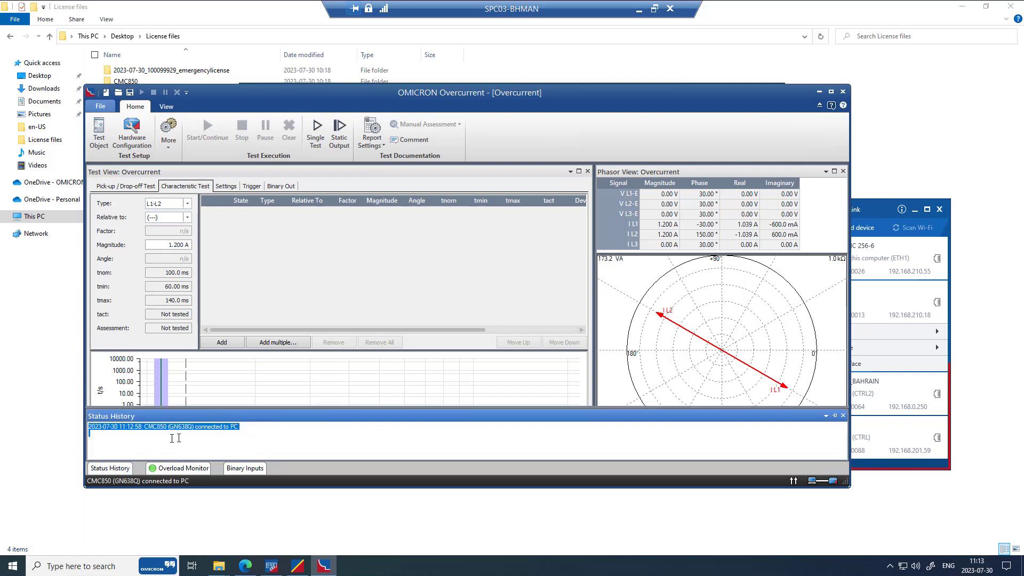
left_click(238, 435)
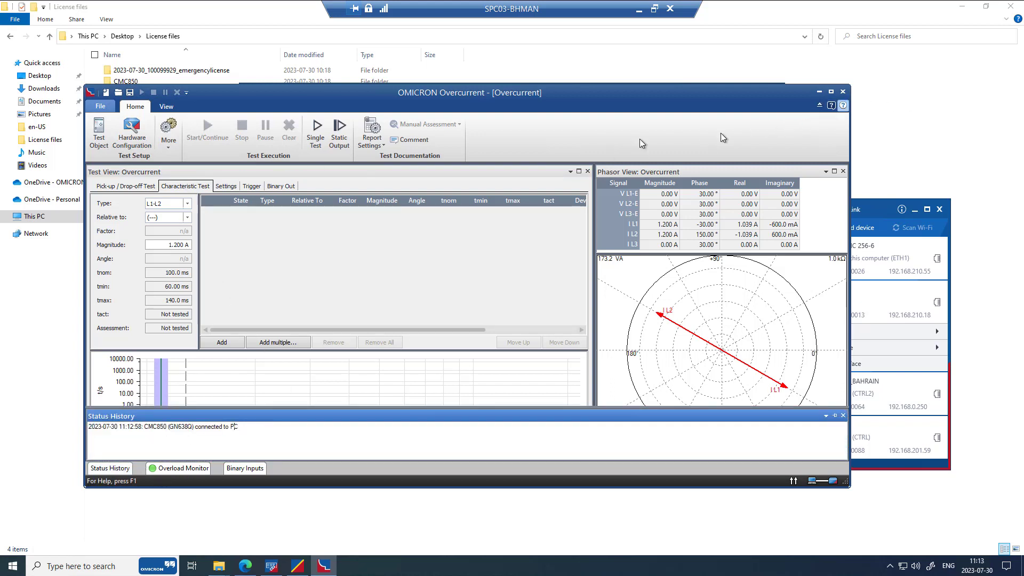
left_click(843, 92)
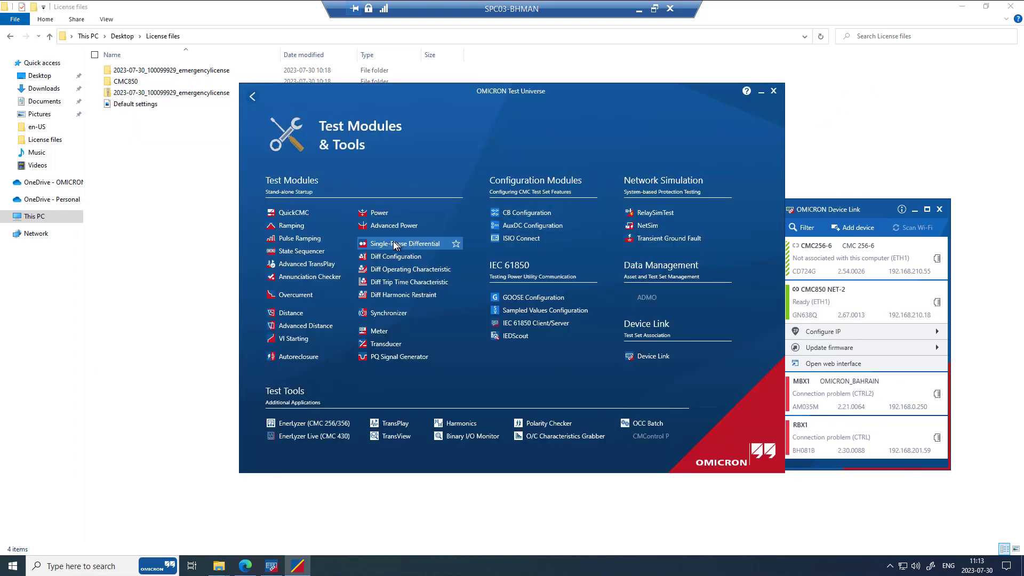
Start the Distance module, check the message in its Status History, and close the module
left_click(301, 312)
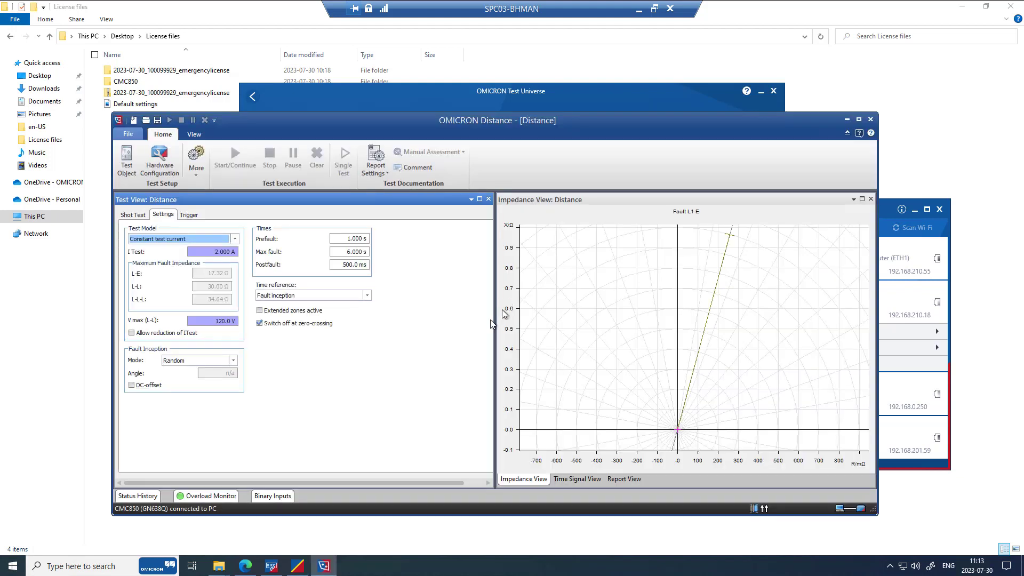
left_click(149, 496)
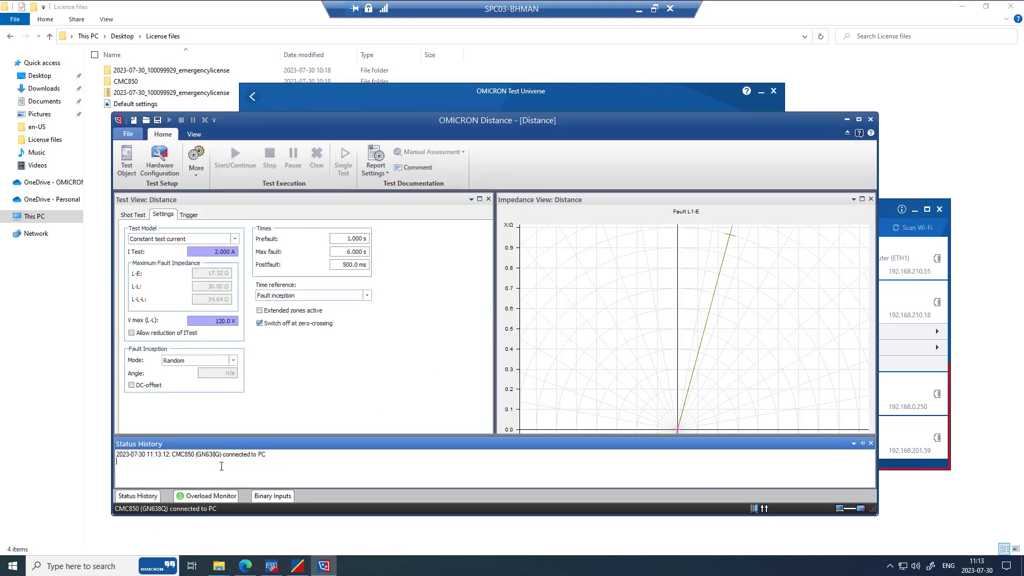
left_click(871, 119)
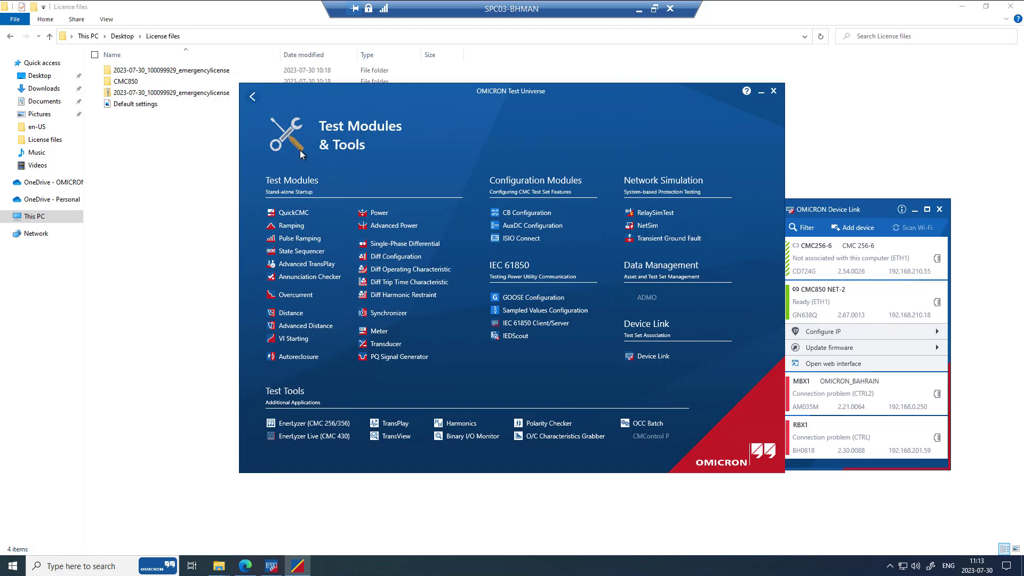
Return to the Test Universe start page and disassociate the CMC850 NET-2 in Device Link
left_click(844, 209)
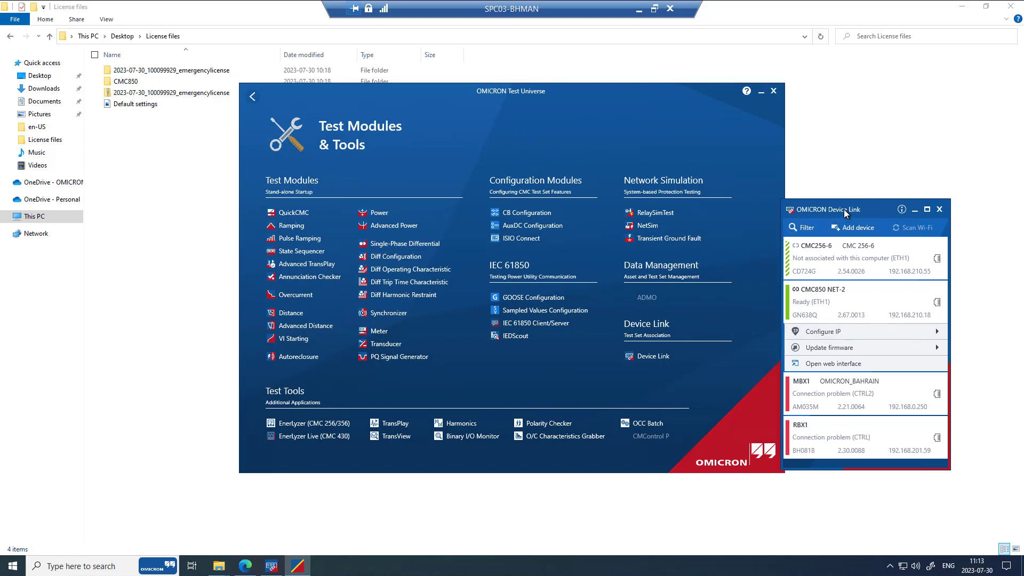
left_click(252, 96)
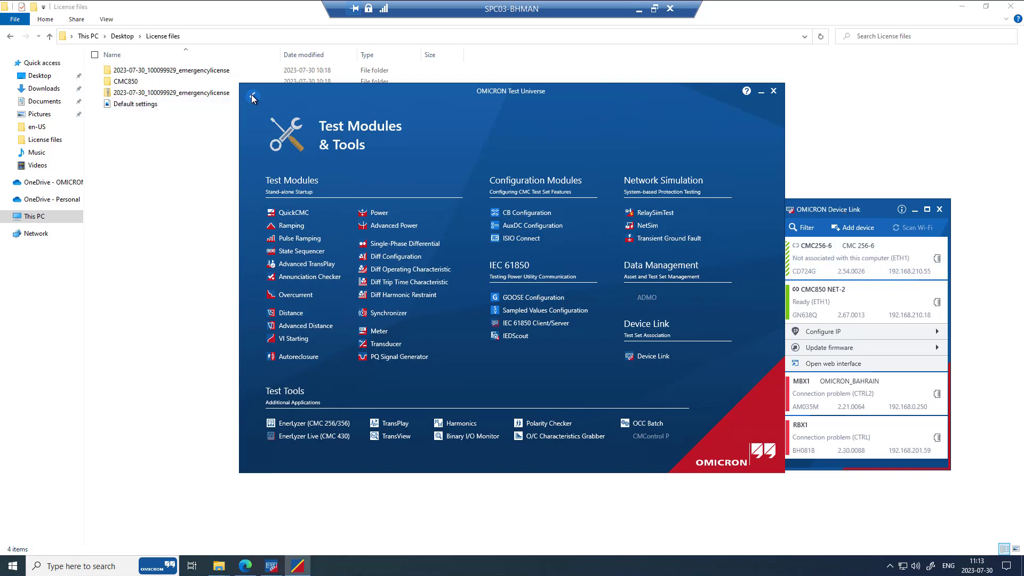
left_click(855, 210)
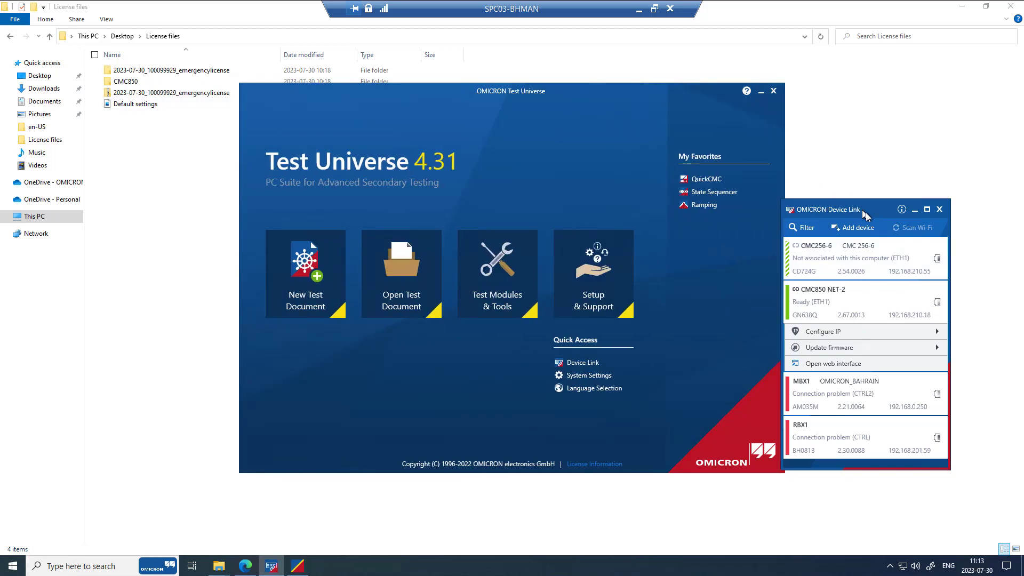
right_click(842, 302)
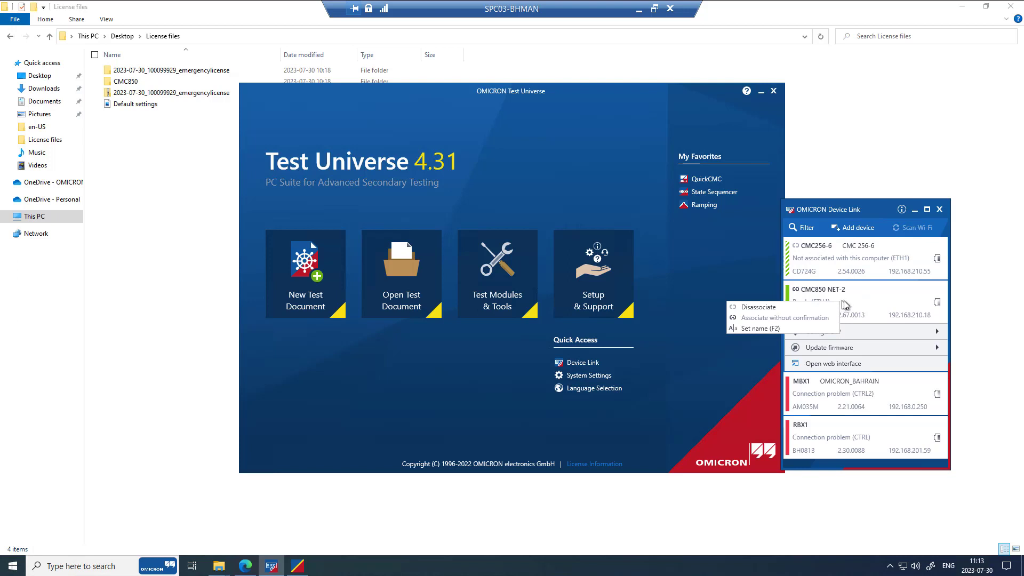
left_click(768, 307)
Open the License Manager from Setup & Support, check its listed license files without an associated device, and close it
mouse_move(499, 297)
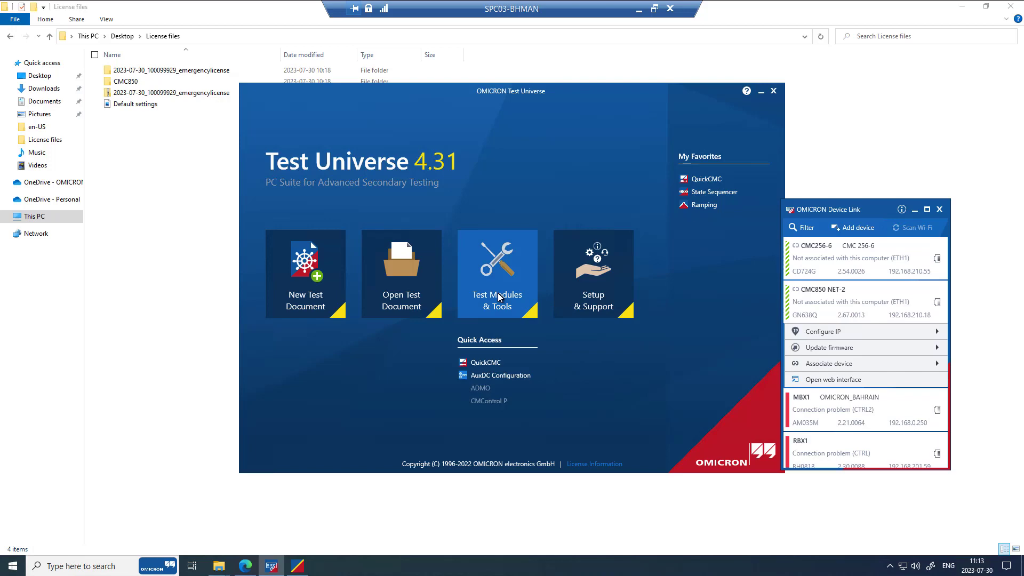
left_click(563, 286)
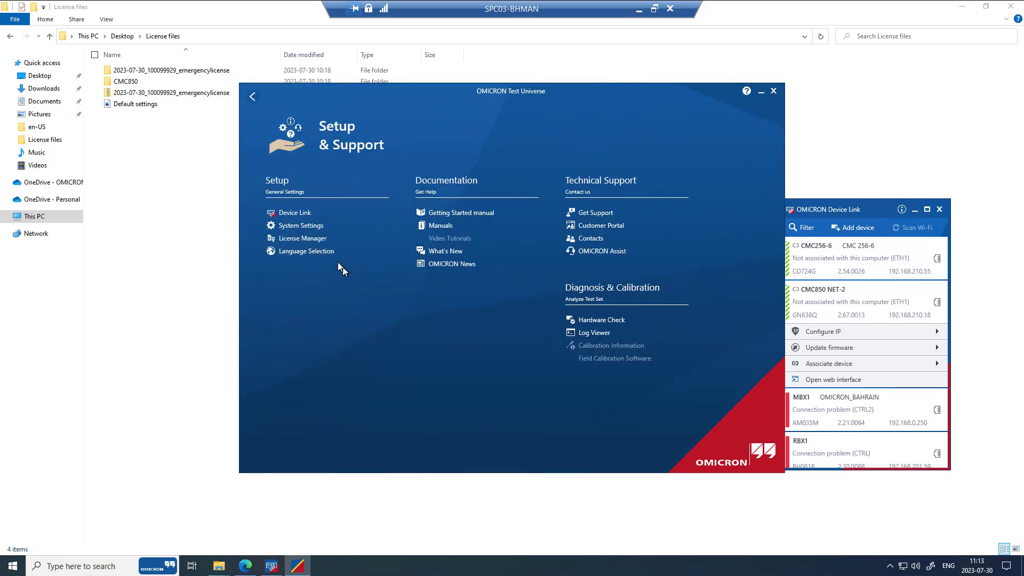
left_click(307, 241)
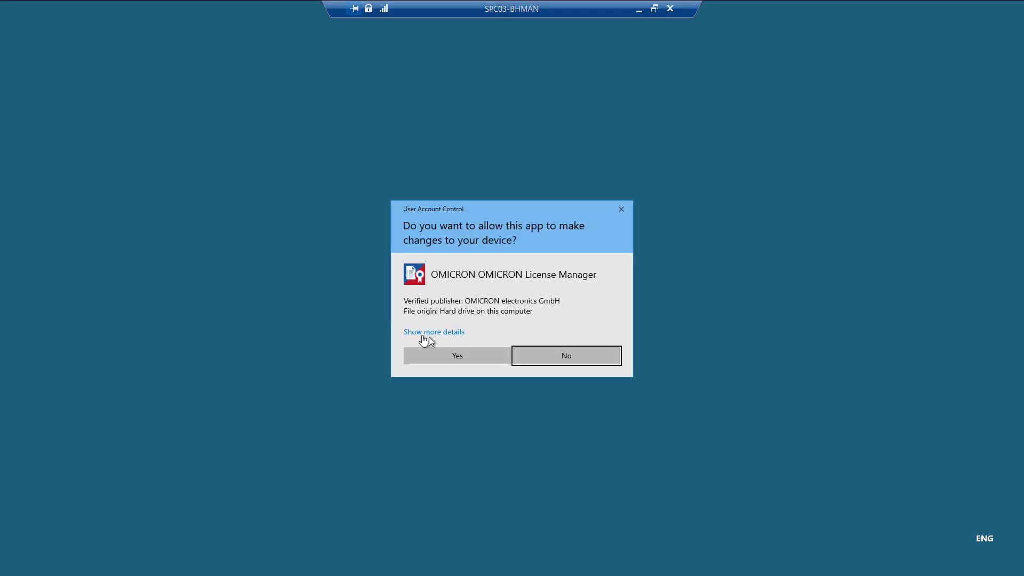
left_click(442, 357)
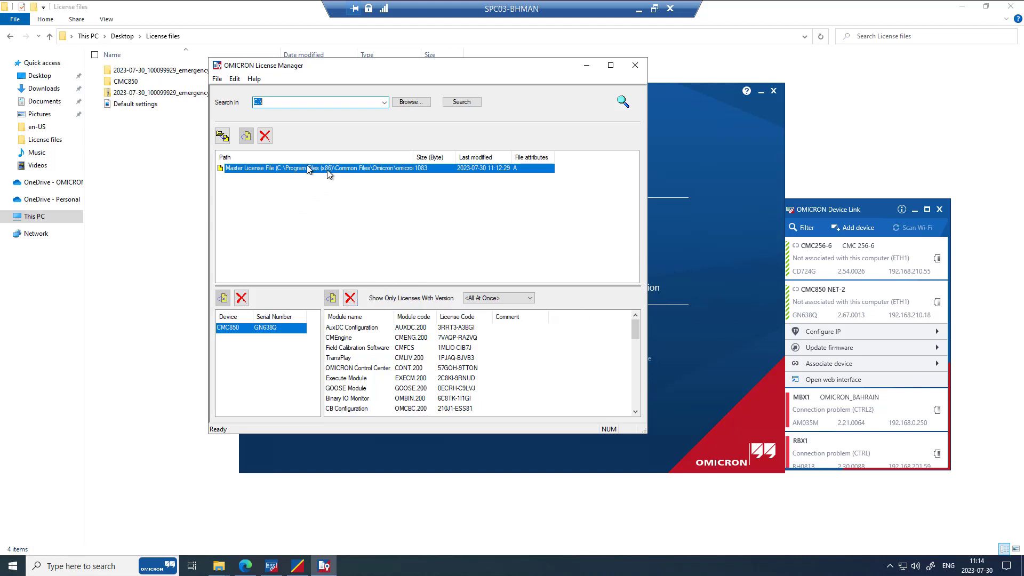
left_click(635, 65)
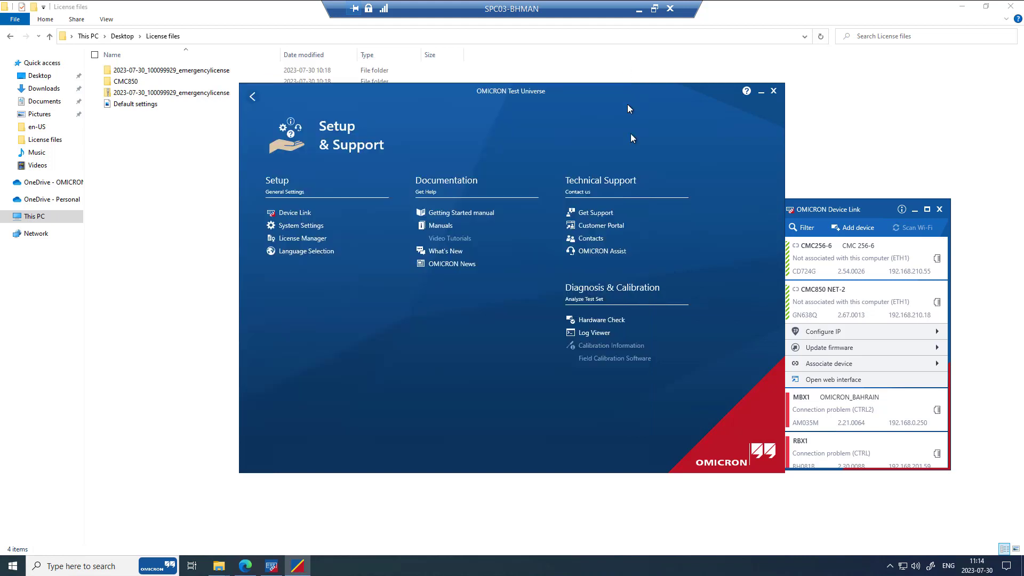
Associate the CMC256-6 test set without confirmation in Device Link and accept the association warning
left_click(826, 257)
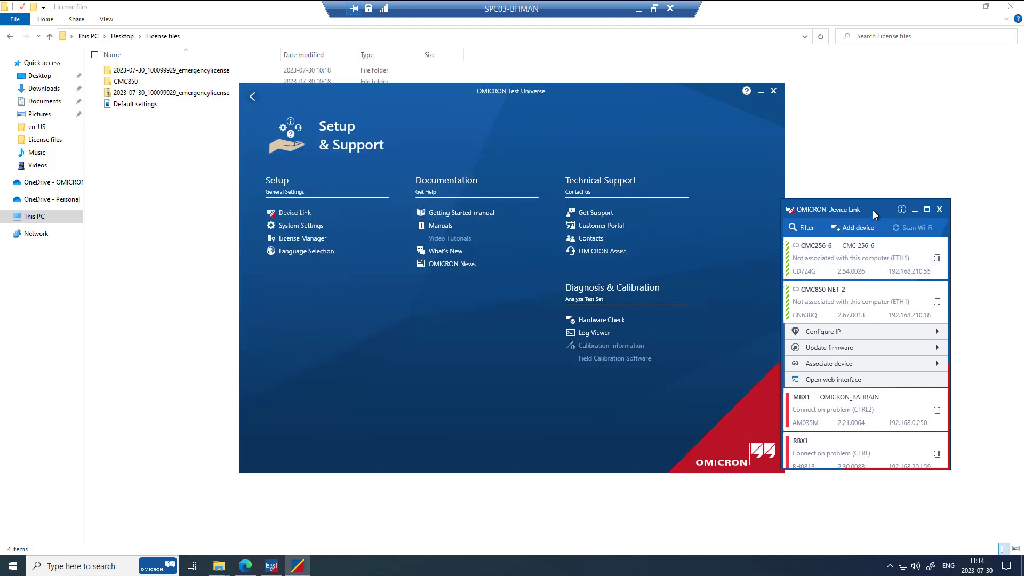
right_click(826, 259)
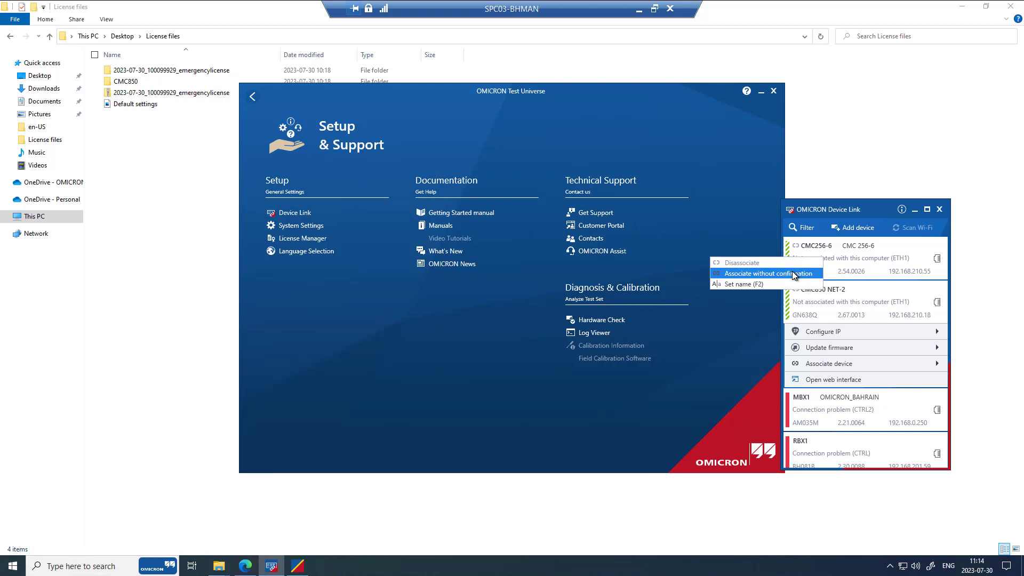
left_click(765, 273)
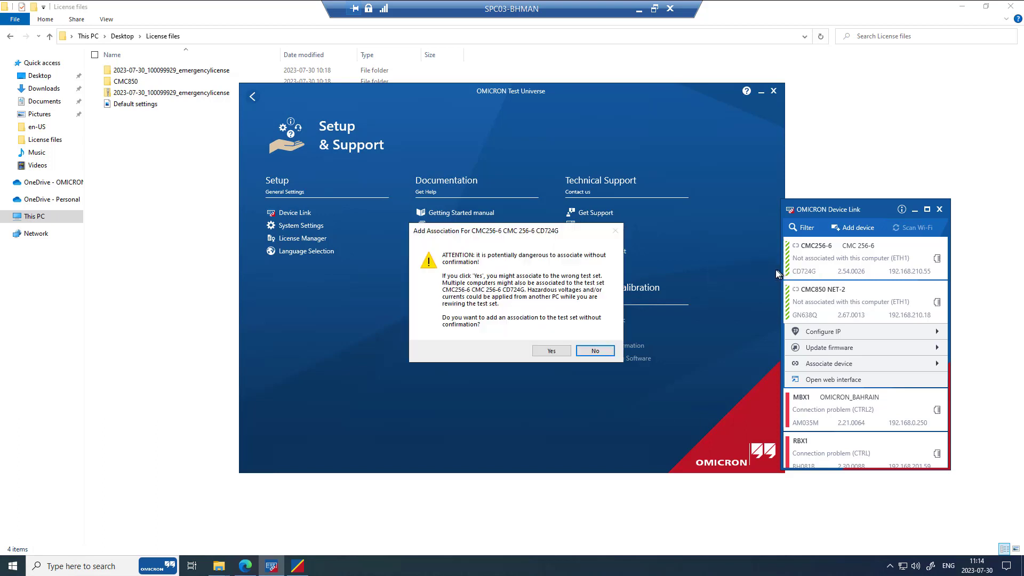
left_click(552, 351)
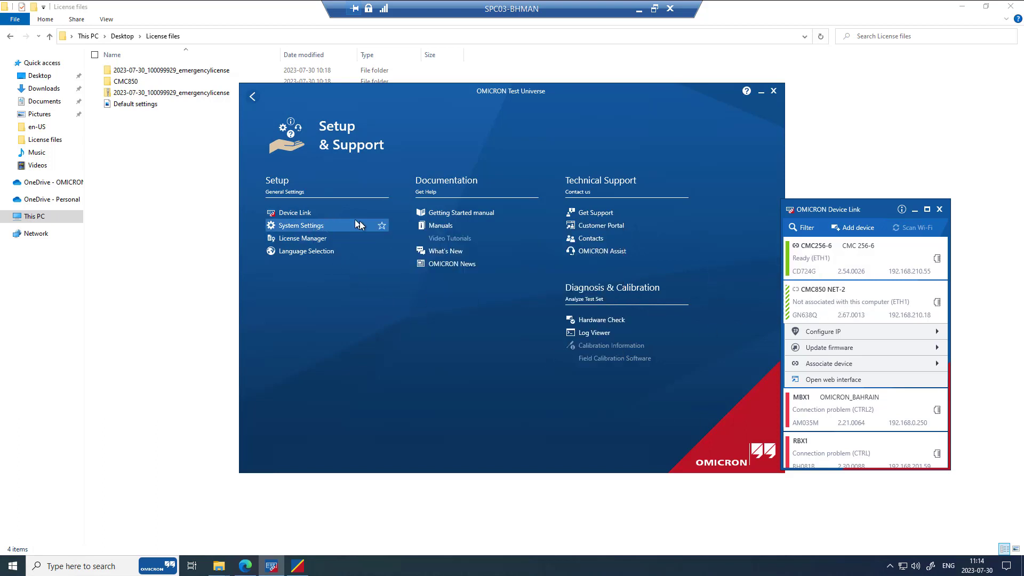
Open the License Manager from Setup & Support, allow it to make changes, and examine the licenses stored on the CMC256 device
left_click(297, 240)
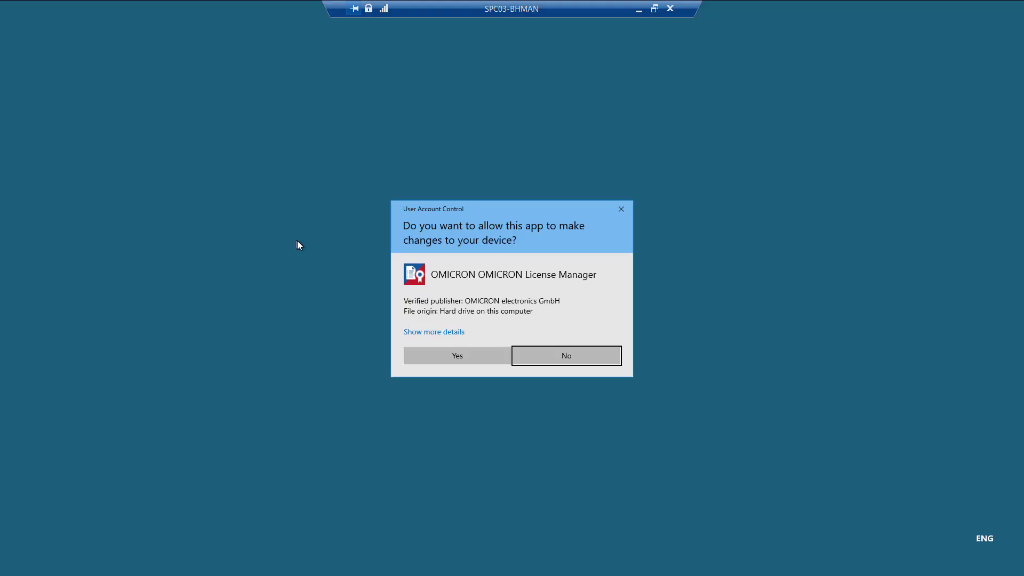
left_click(445, 360)
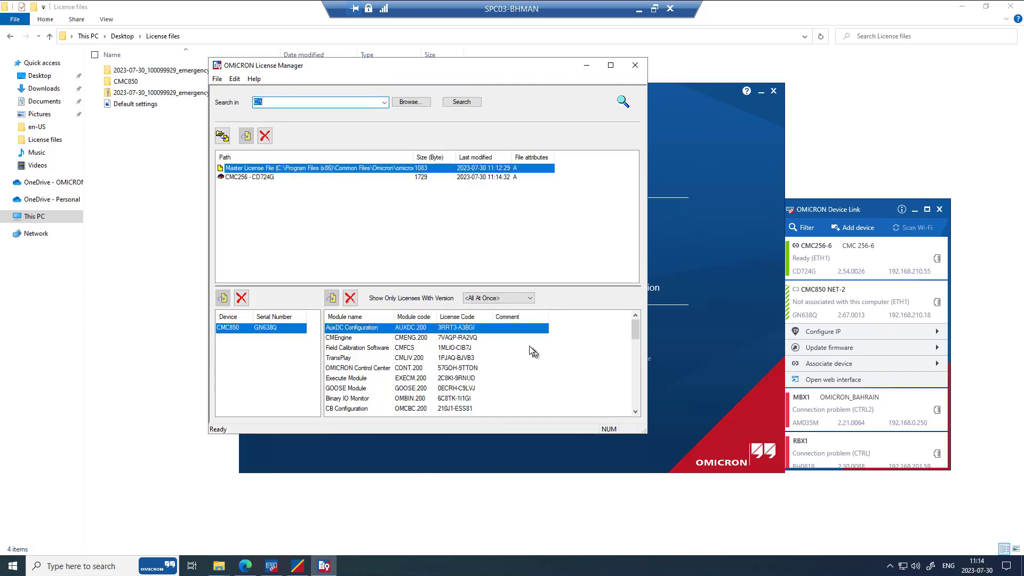
left_click(259, 178)
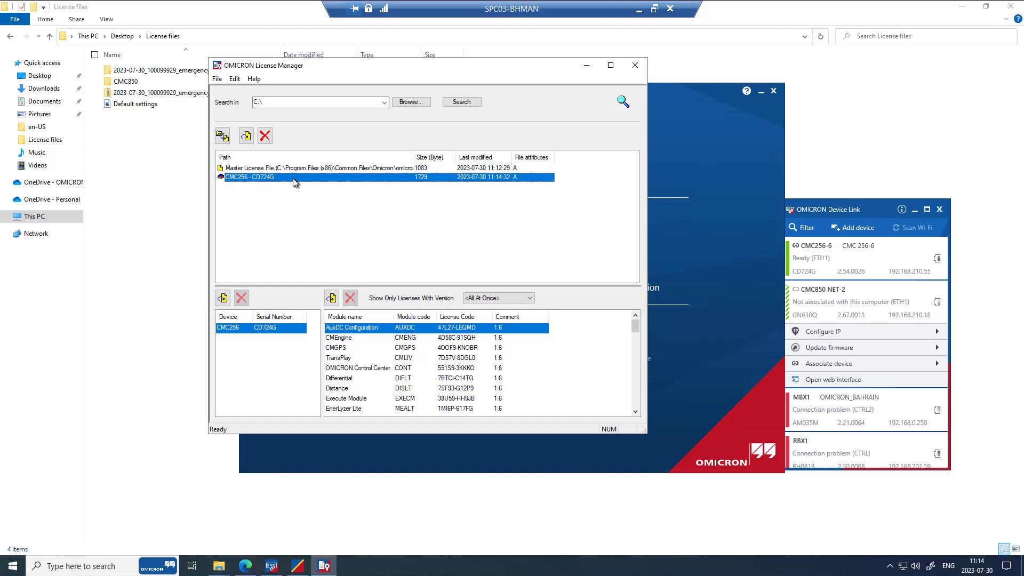
mouse_move(636, 326)
left_mouse_down()
mouse_move(635, 408)
mouse_move(636, 329)
mouse_move(647, 416)
mouse_move(636, 326)
left_mouse_up()
Start the QuickCMC module from Test Modules & Tools, check the message in its Status History, and close the module
left_click(297, 566)
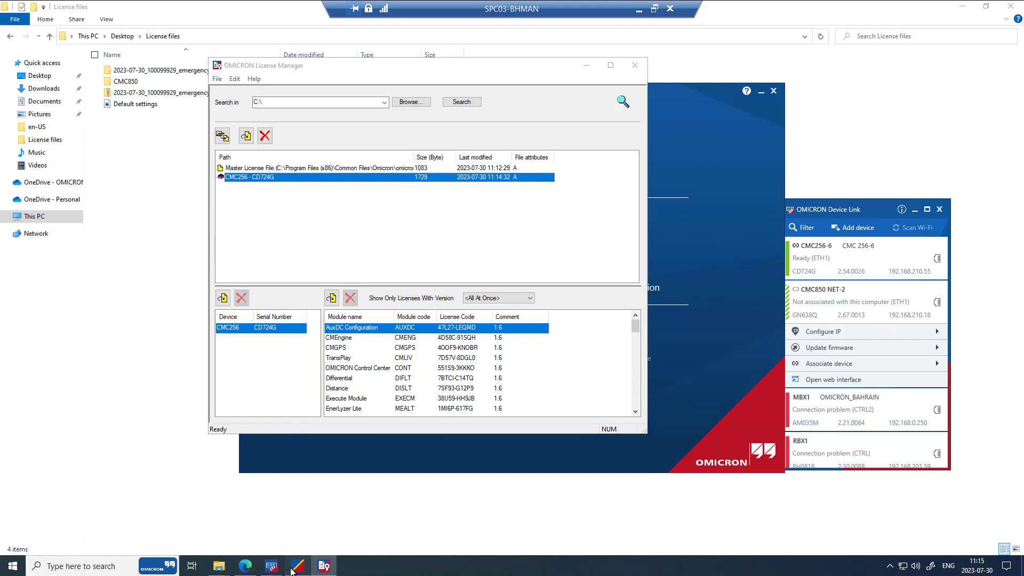
left_click(253, 96)
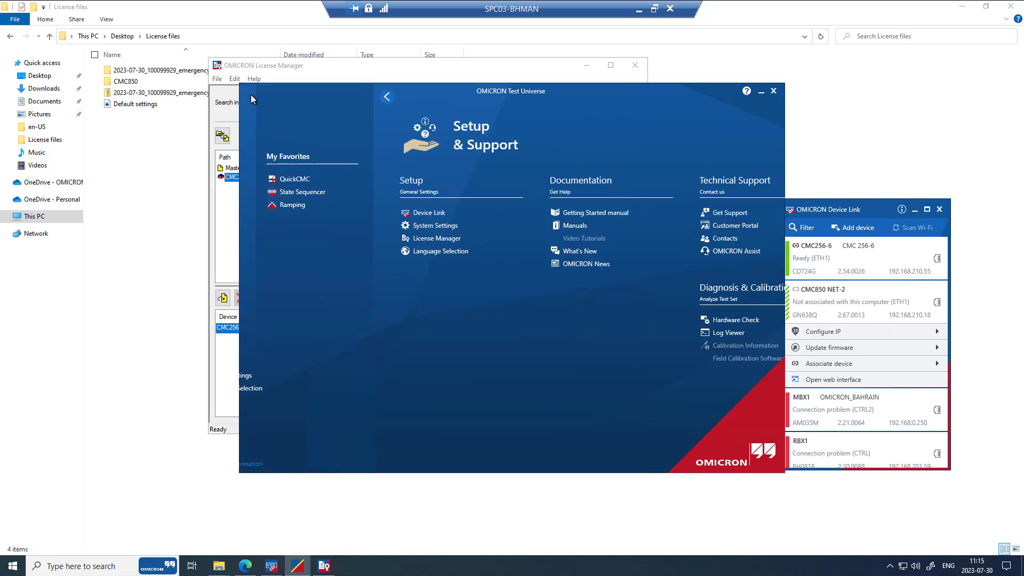
left_click(477, 286)
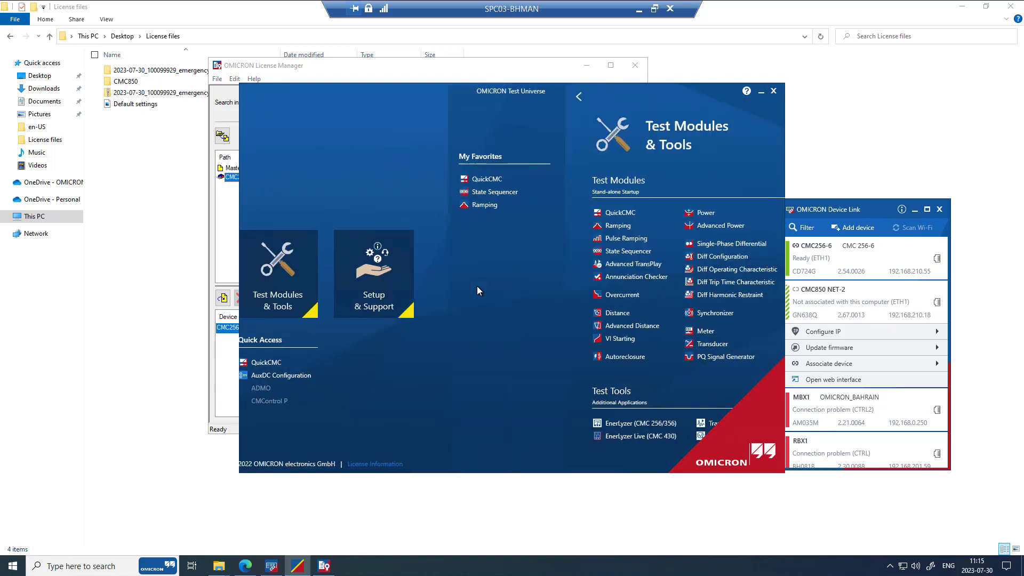
left_click(291, 214)
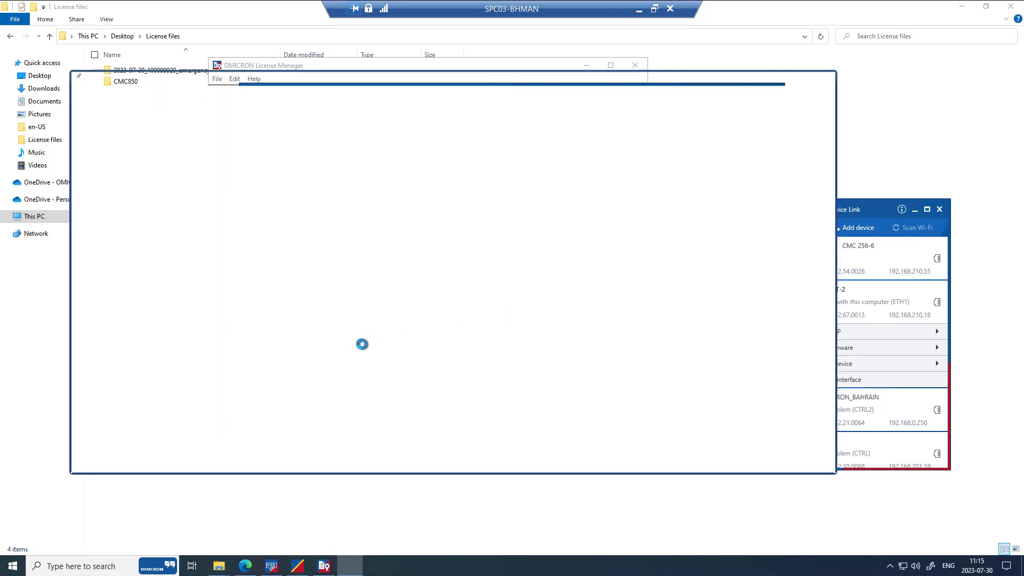
left_click(105, 456)
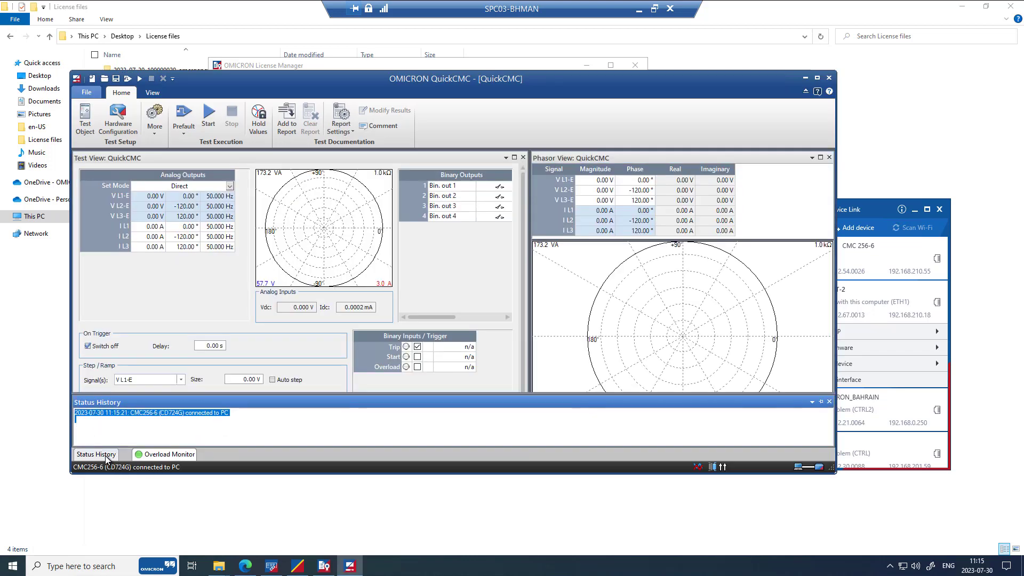
left_click_drag(235, 416, 72, 412)
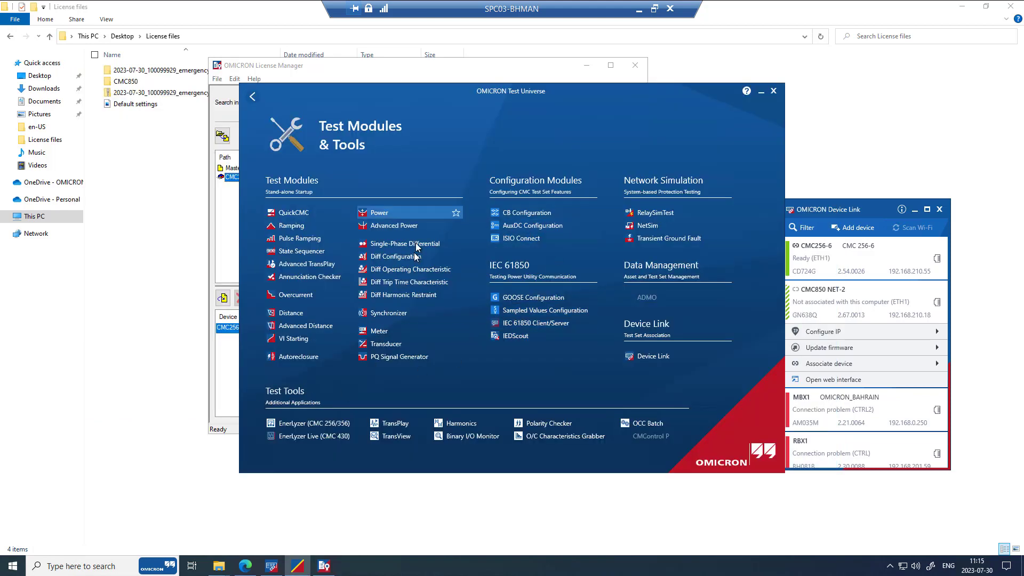
Start Sampled Values Configuration, accept its warning, read the message in the Status History, and close the module
left_click(531, 312)
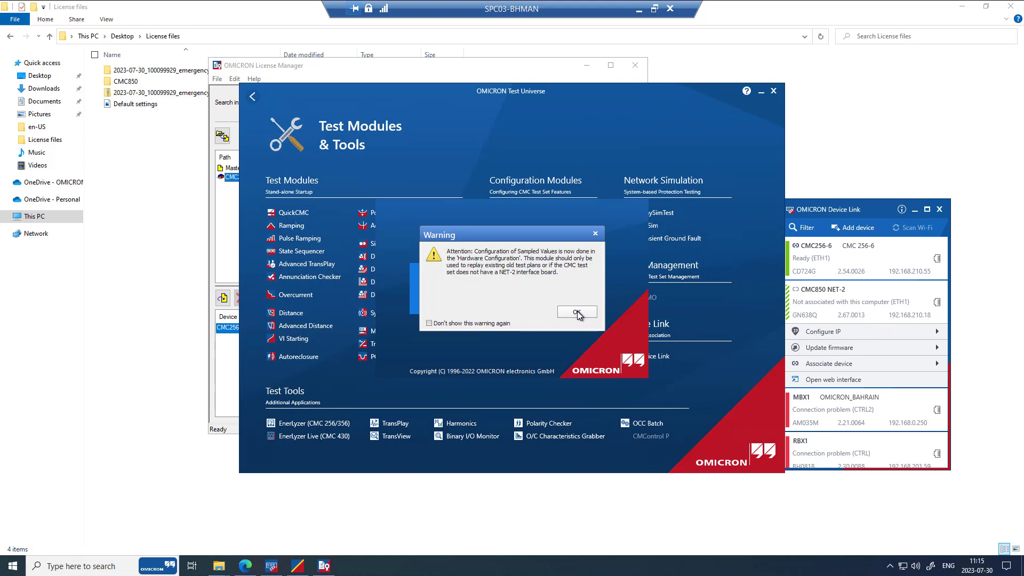
left_click(576, 312)
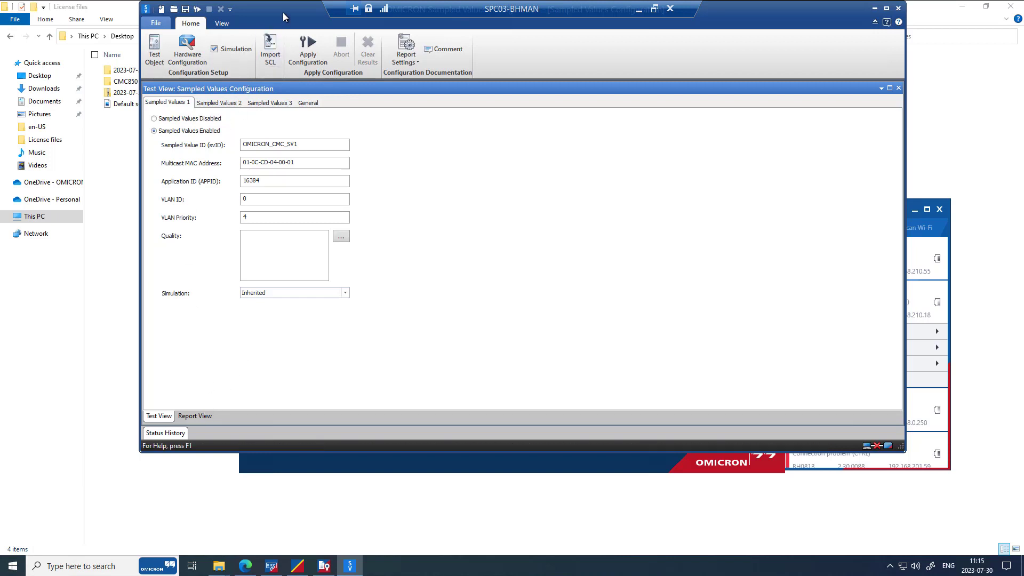
left_click(167, 433)
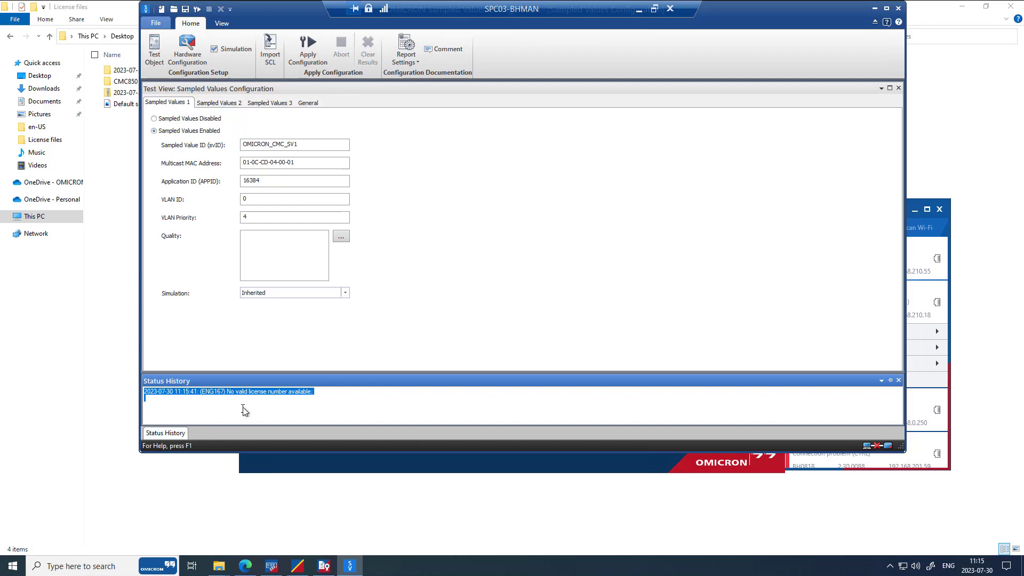
left_click_drag(309, 393, 142, 392)
left_click(898, 9)
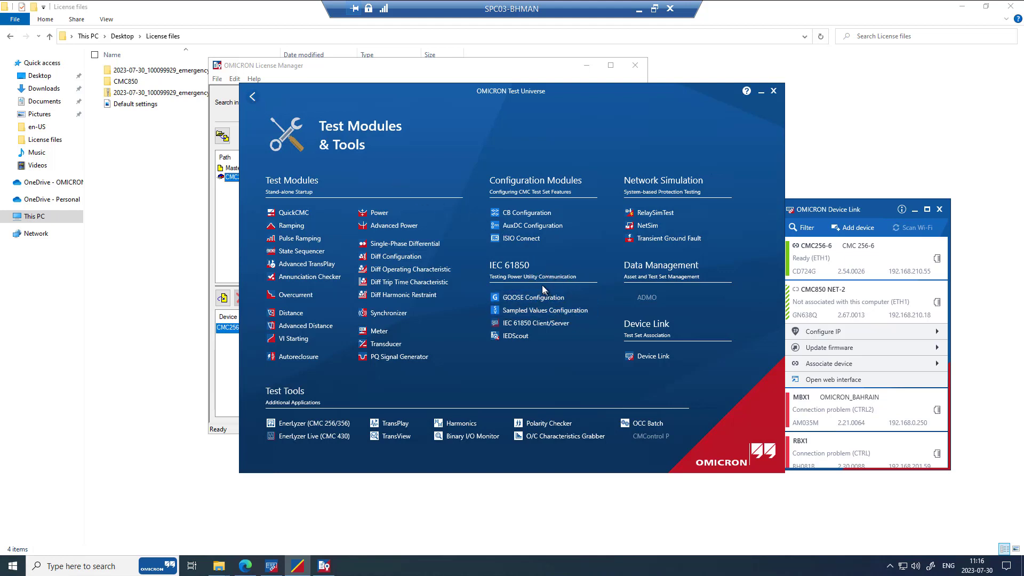
Widen the License Manager's Path column to show the full file path, and open the CMC256-6 subfolder of the emergency license folder
left_click(350, 71)
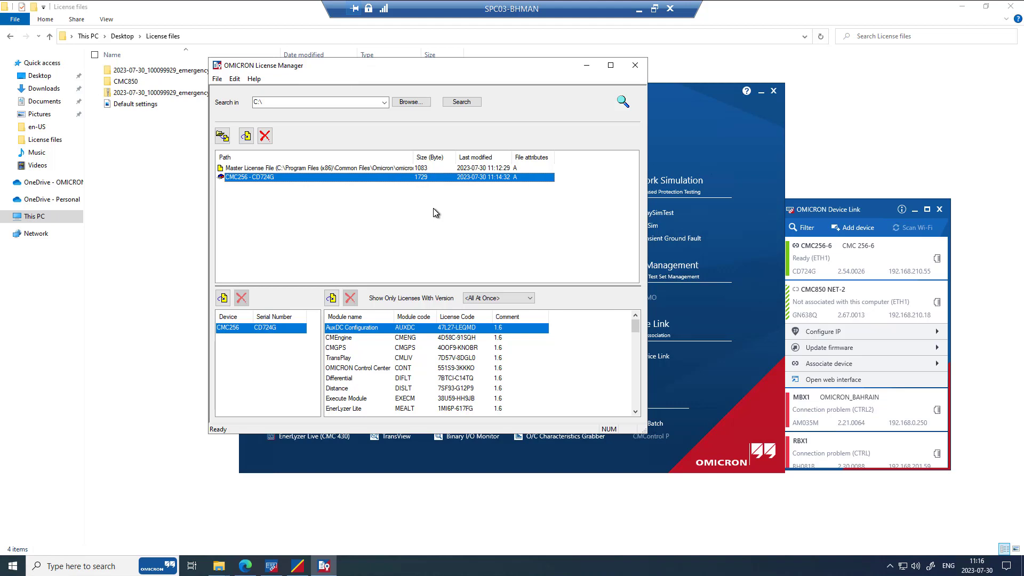
left_click_drag(415, 154, 458, 154)
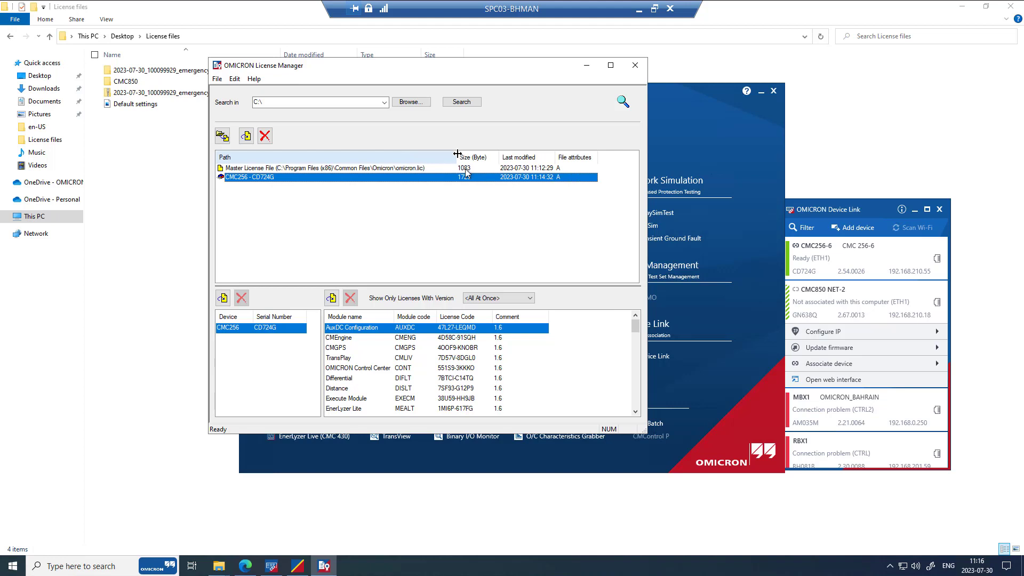
left_click(176, 71)
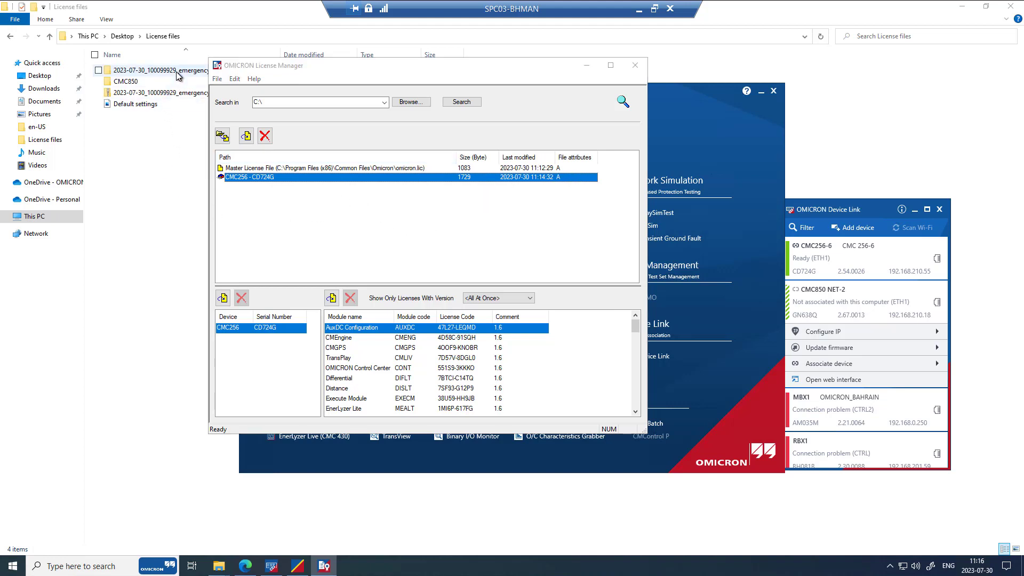
double_click(176, 71)
double_click(176, 71)
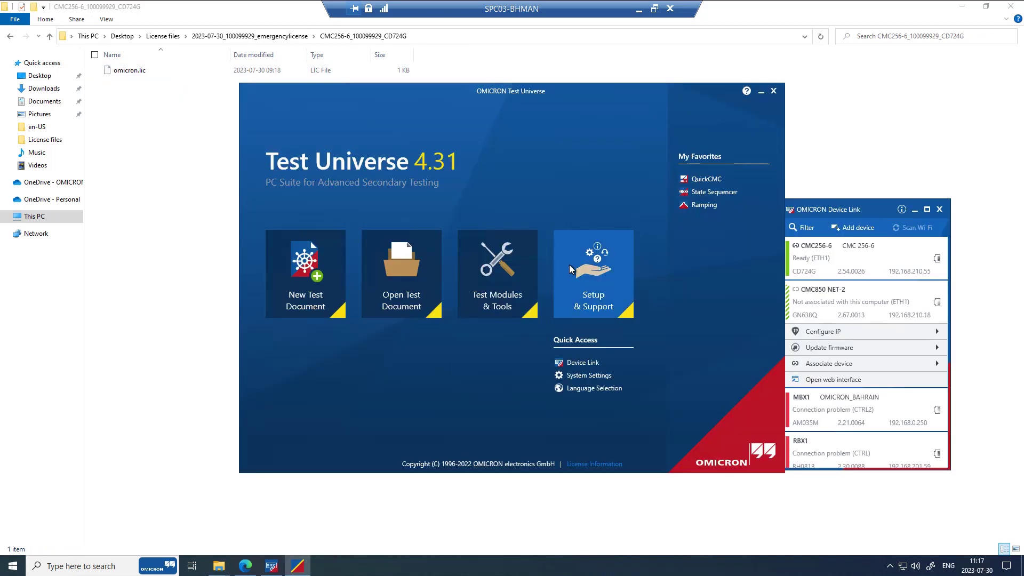
Open the License Manager from Setup & Support and search the CMC256-6 subfolder of the emergency license folder on the Desktop for license files
left_click(569, 264)
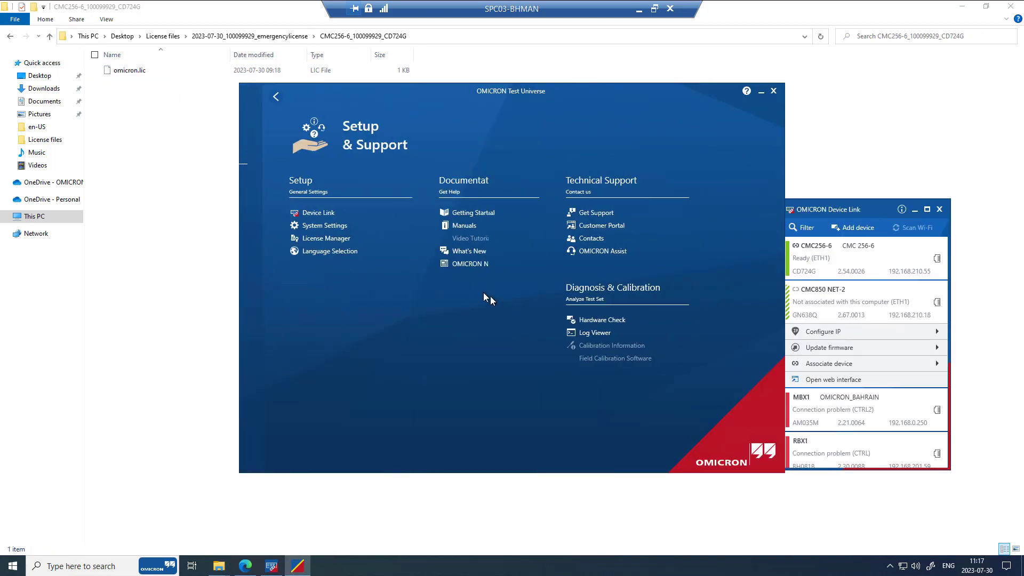
left_click(298, 239)
left_click(465, 355)
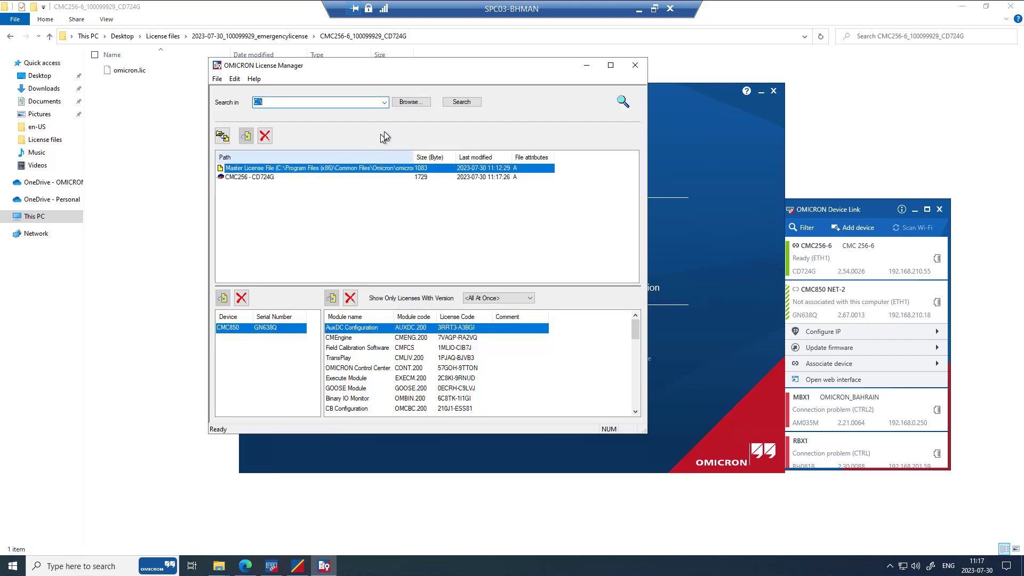
left_click(421, 102)
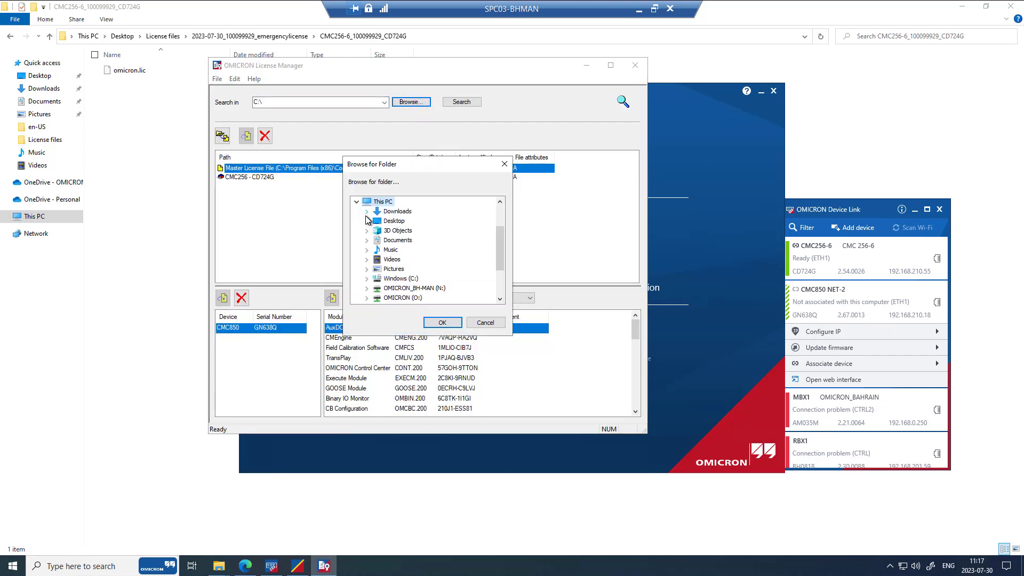
left_click(367, 221)
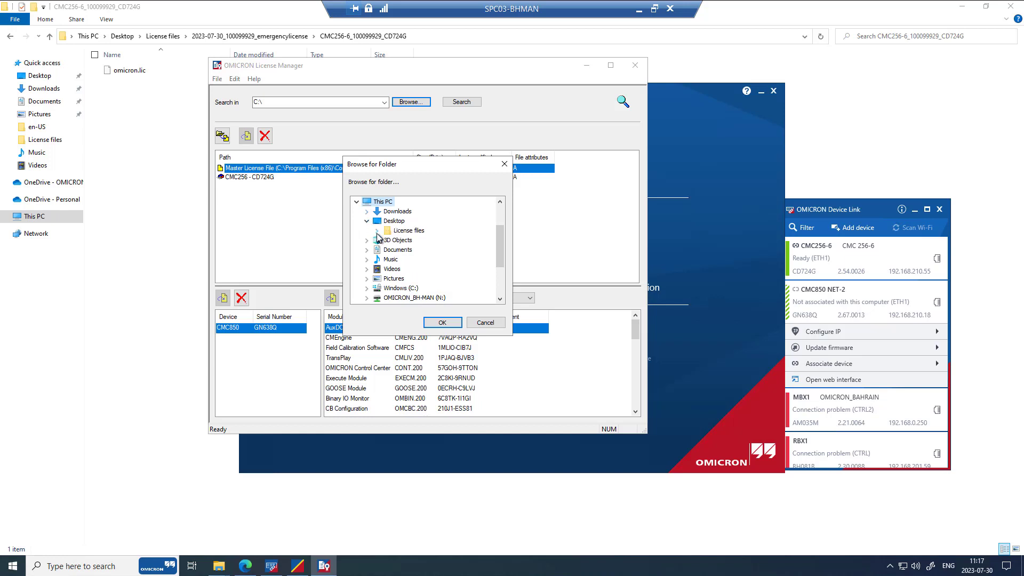
left_click(377, 231)
left_click(387, 242)
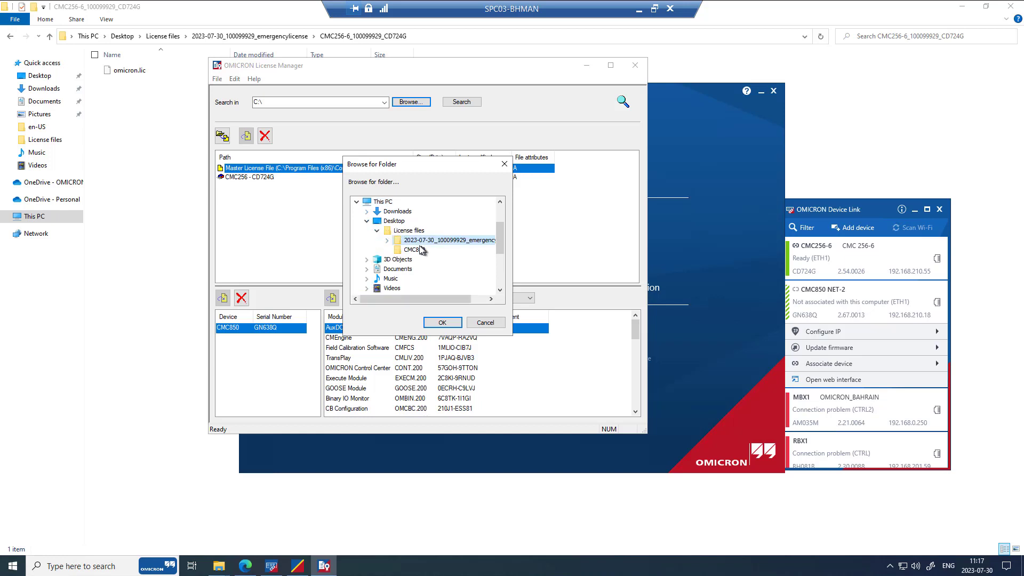
left_click(387, 242)
left_click(424, 250)
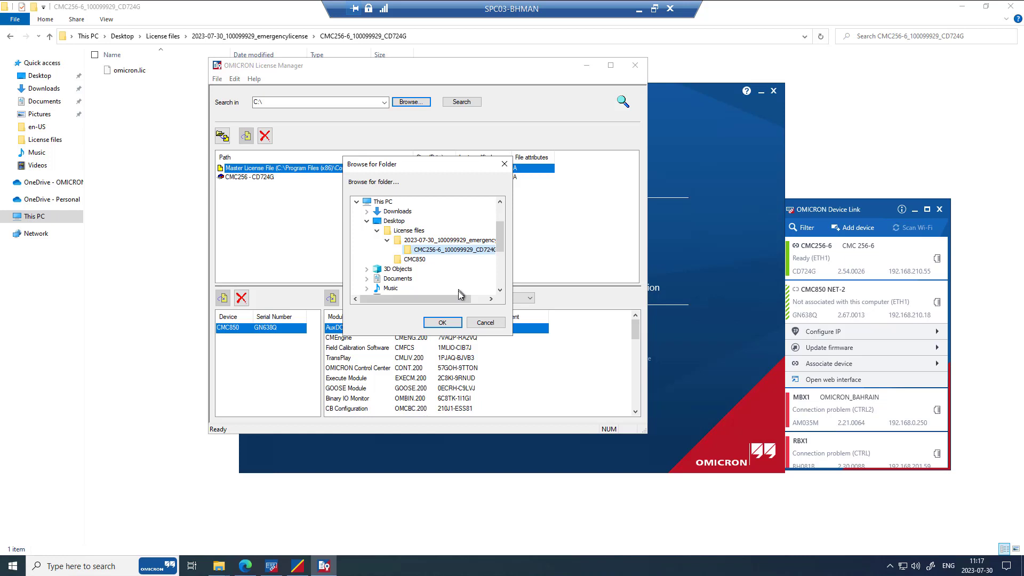
left_click(442, 323)
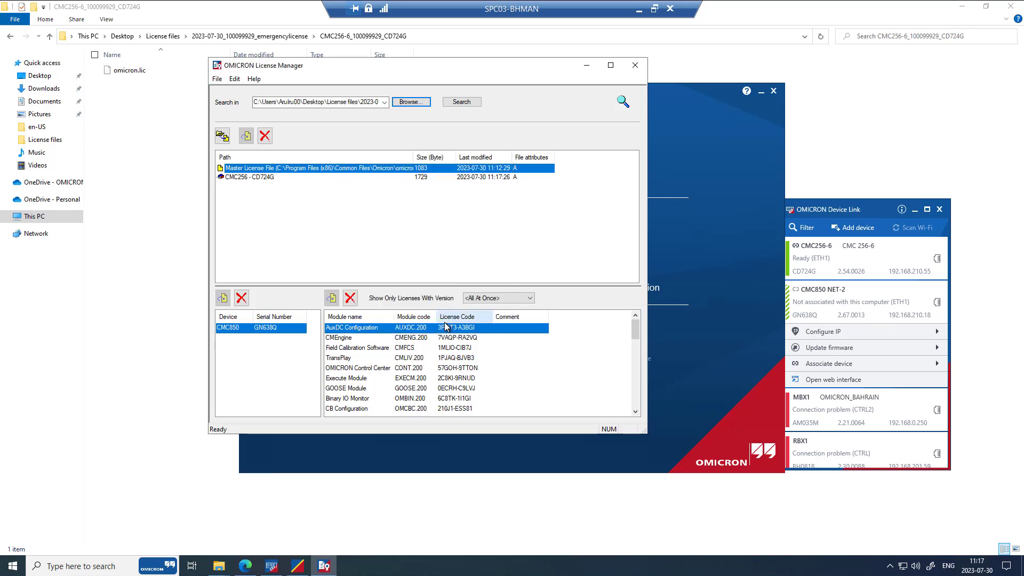
left_click(461, 101)
Examine the module licenses in the found CMC256 license file, including Sampled Values Configuration and the timed IEC Client/Server license
left_click(372, 180)
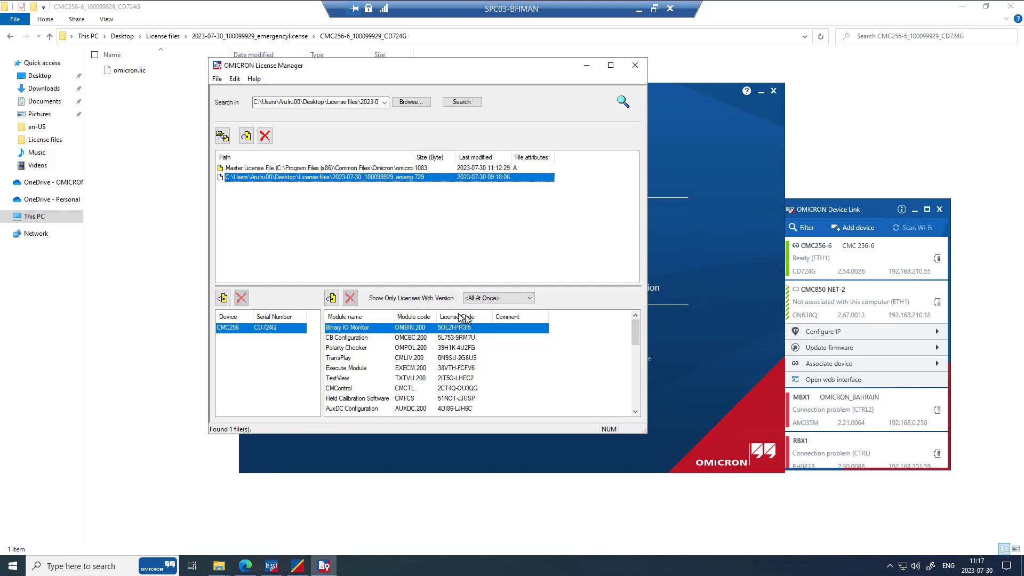
left_click_drag(638, 337, 642, 408)
left_click(357, 409)
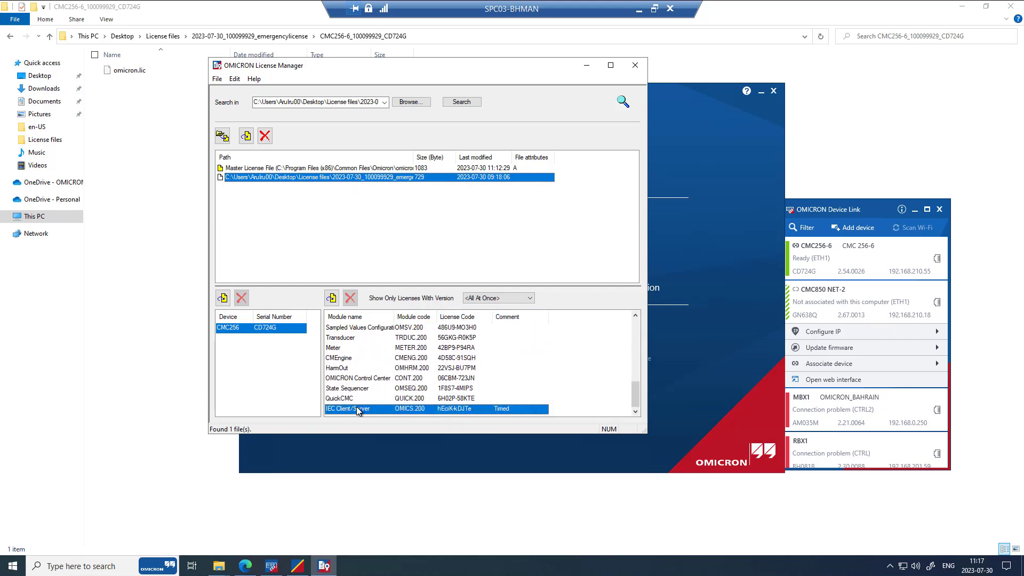
scroll(499, 393, "up", 5)
scroll(500, 393, "up", 3)
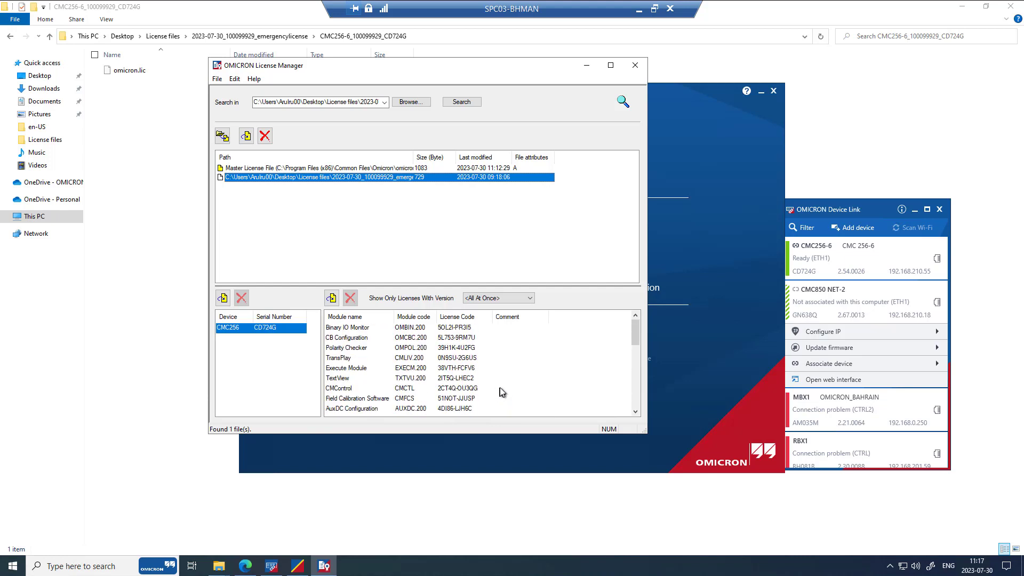
left_click_drag(640, 338, 637, 384)
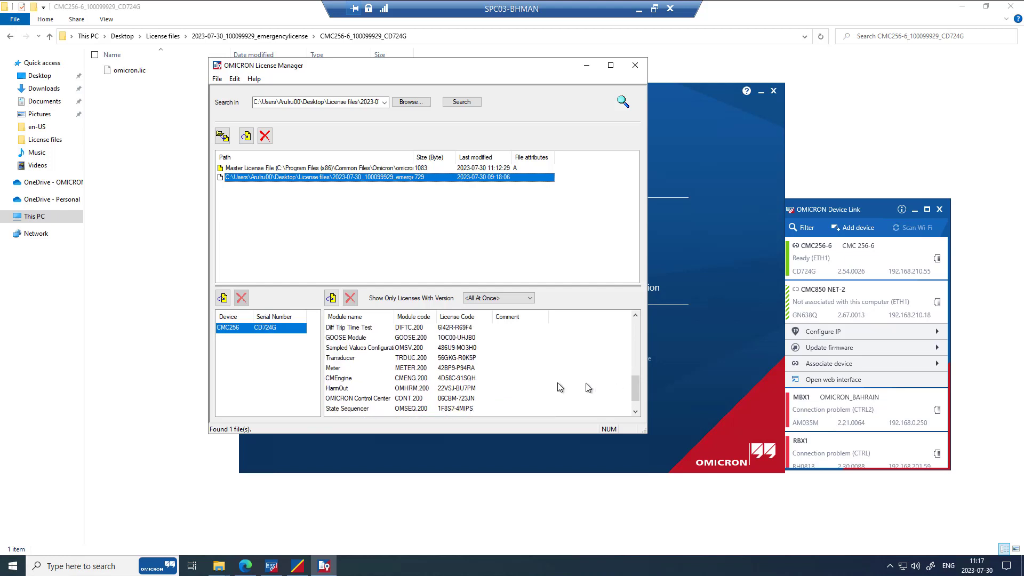
left_click(374, 350)
scroll(533, 402, "down", 1)
left_click(515, 411)
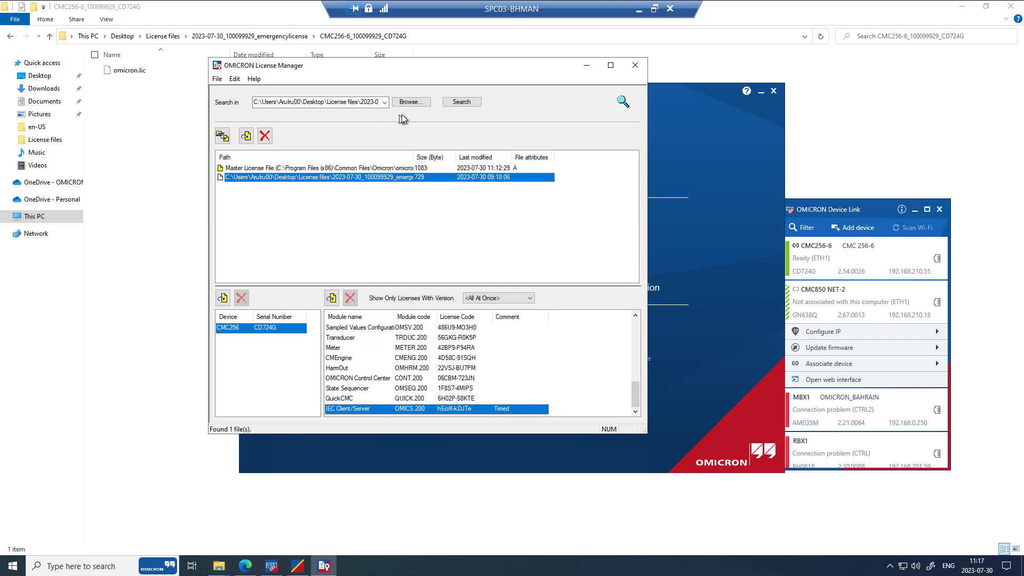
Merge the found license file into the Master License File and check the CMC256 module licenses in the master file
right_click(348, 182)
left_click(389, 184)
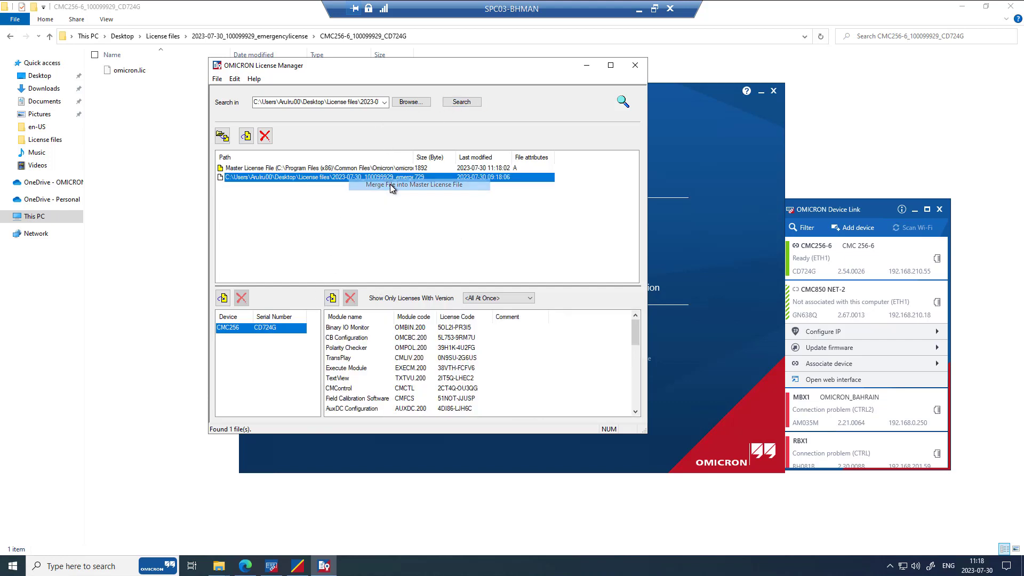
left_click(359, 168)
left_click(249, 338)
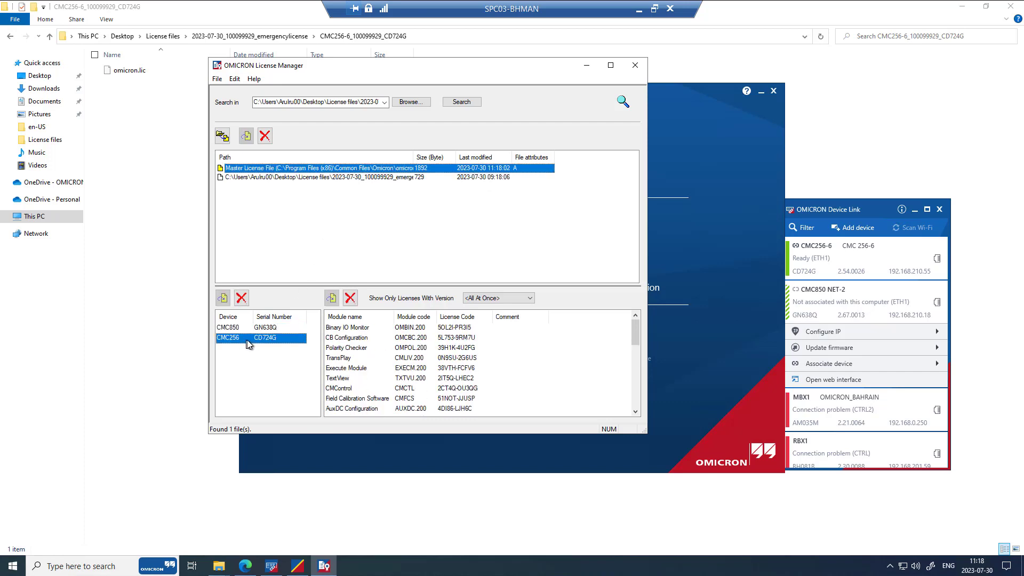
scroll(564, 379, "down", 2)
scroll(564, 378, "down", 2)
scroll(559, 391, "up", 4)
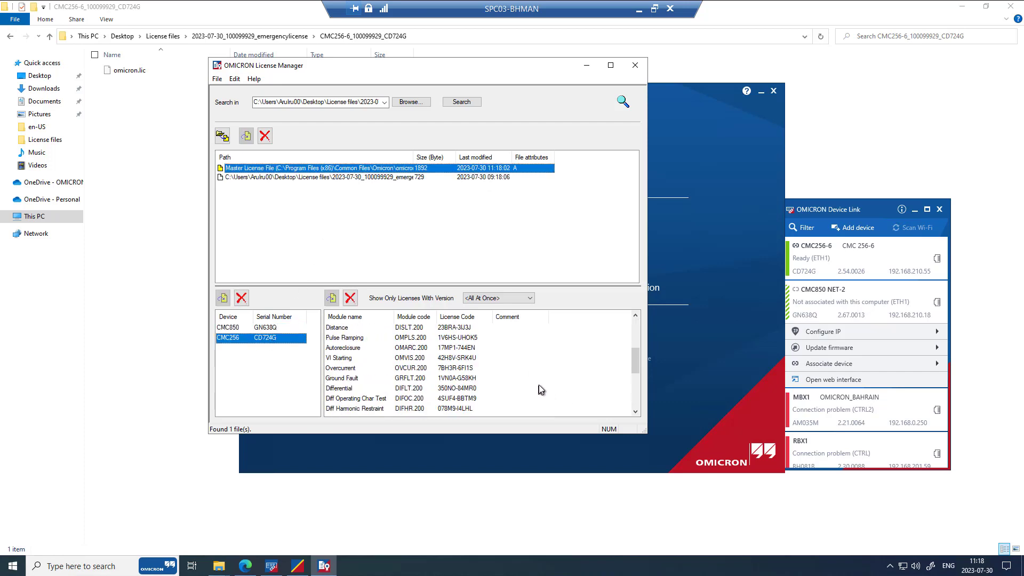
Close the License Manager, minimize the file browser window, and open Test Modules & Tools in Test Universe
left_click(630, 69)
left_click(252, 96)
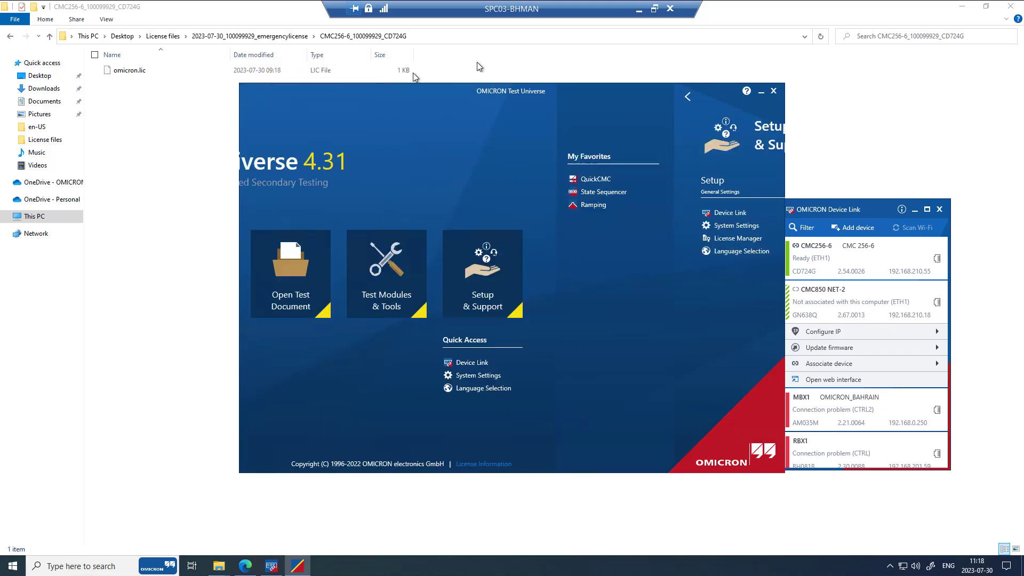
left_click(962, 6)
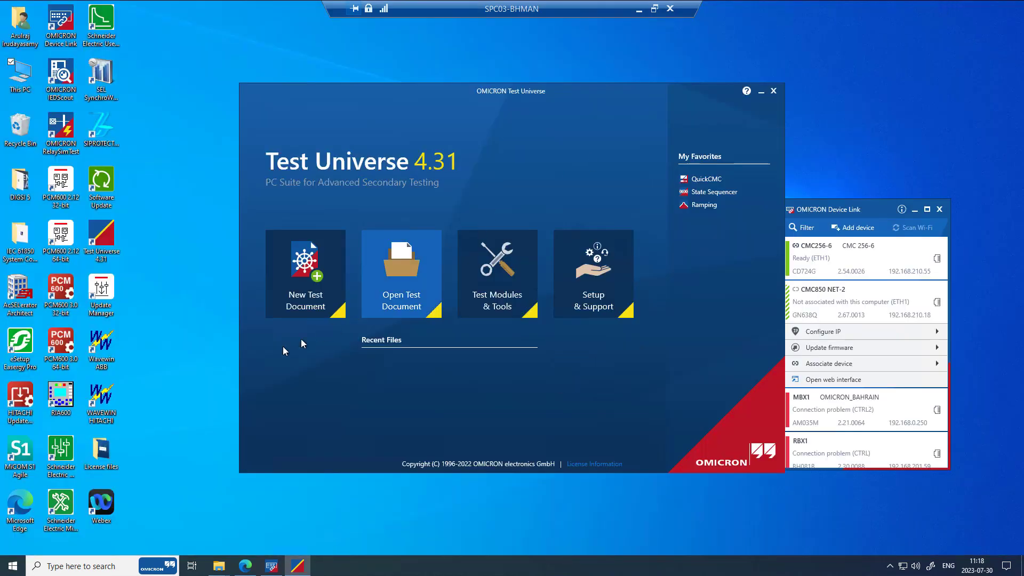
left_click(483, 274)
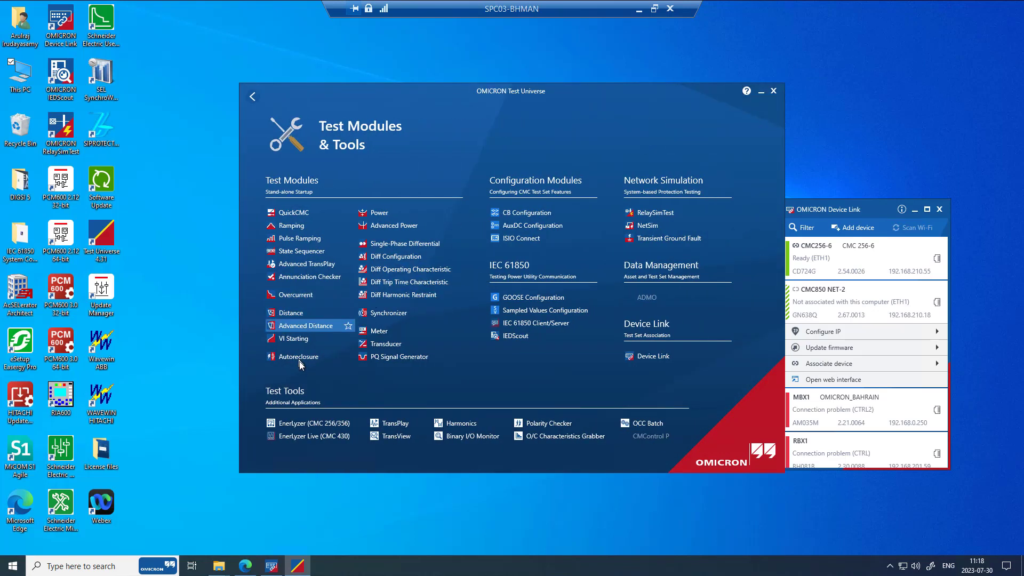
Start the Sampled Values Configuration module, check the test set connection in its status history, and close the module
left_click(546, 312)
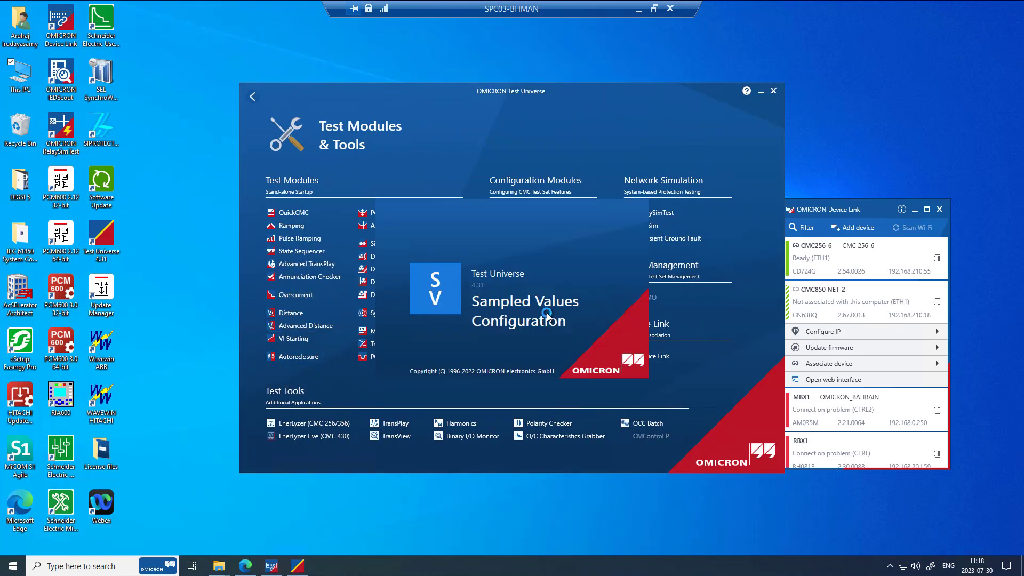
left_click(566, 313)
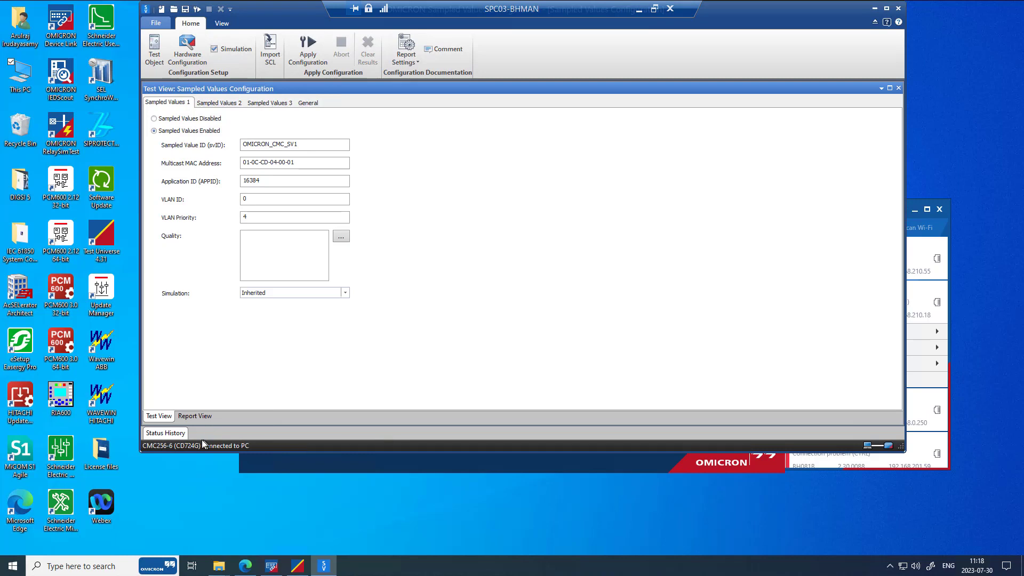
left_click(163, 432)
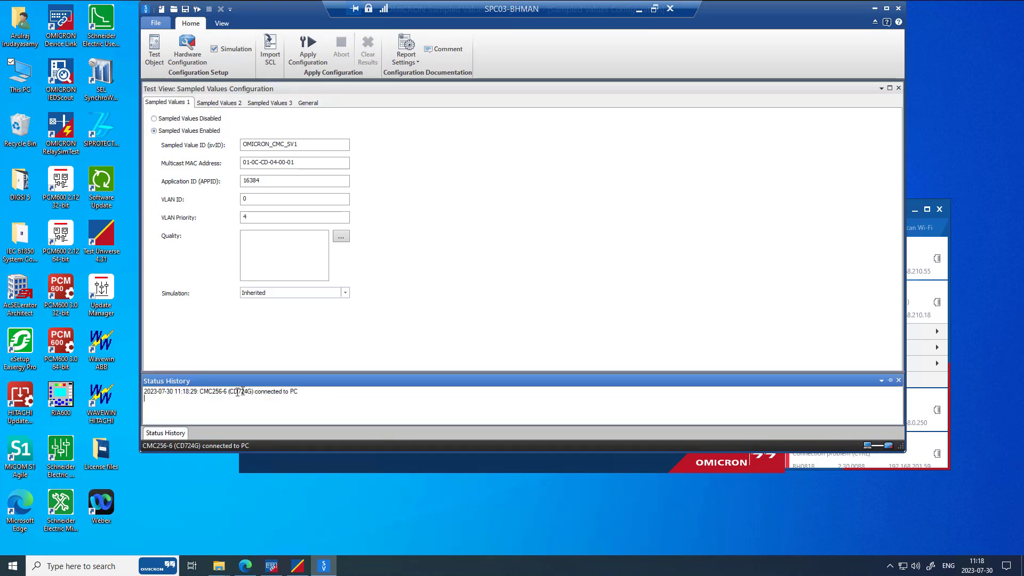
left_click_drag(298, 392, 181, 392)
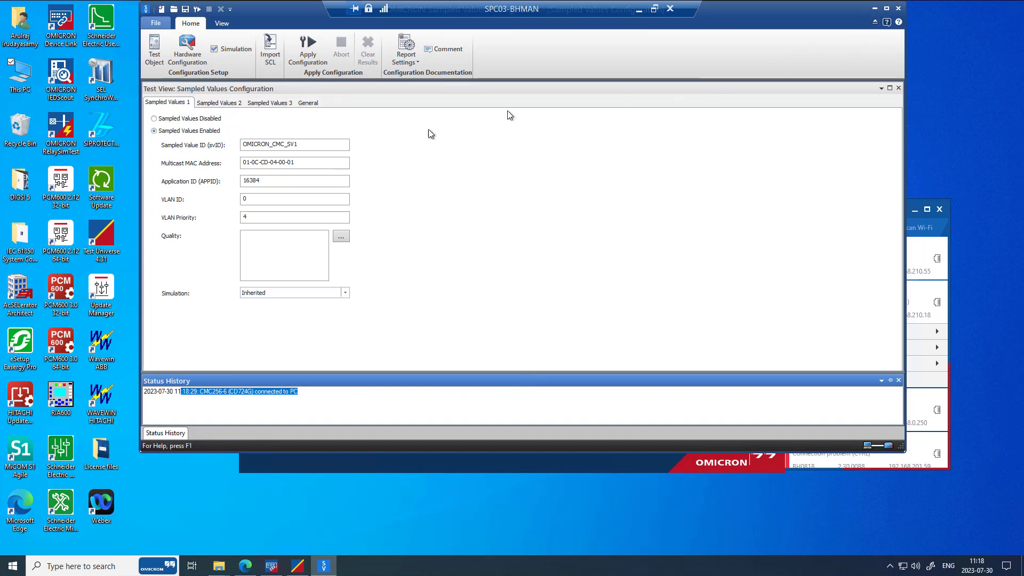
left_click(897, 8)
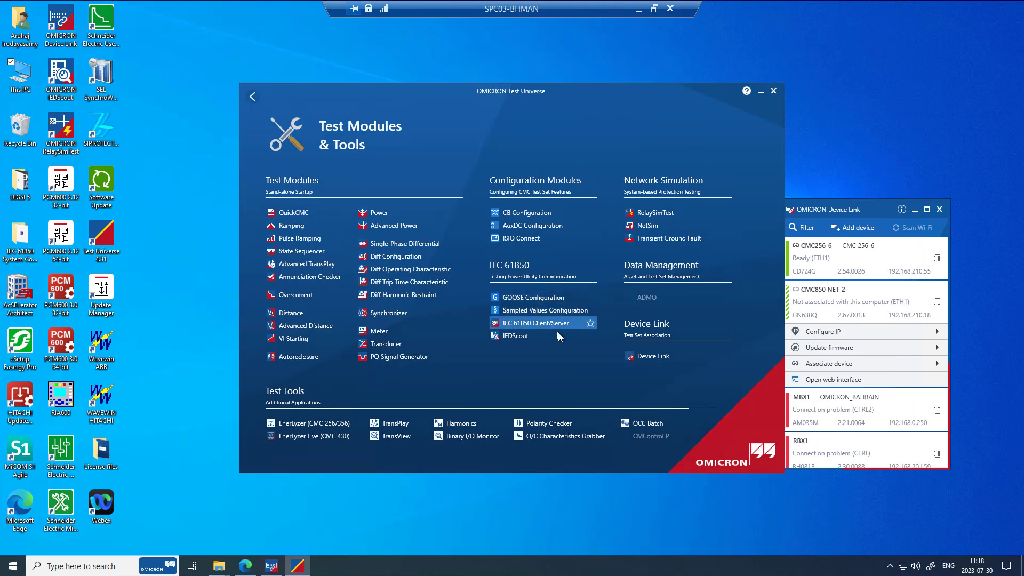
Start the GOOSE Configuration module, check the test set connection in its status history, and close the module
left_click(535, 299)
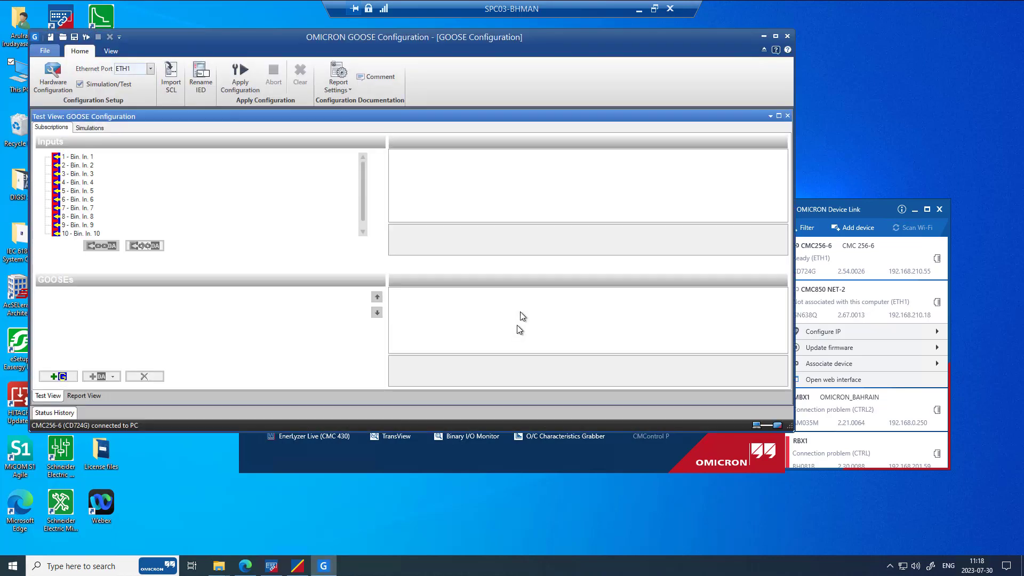
left_click(55, 413)
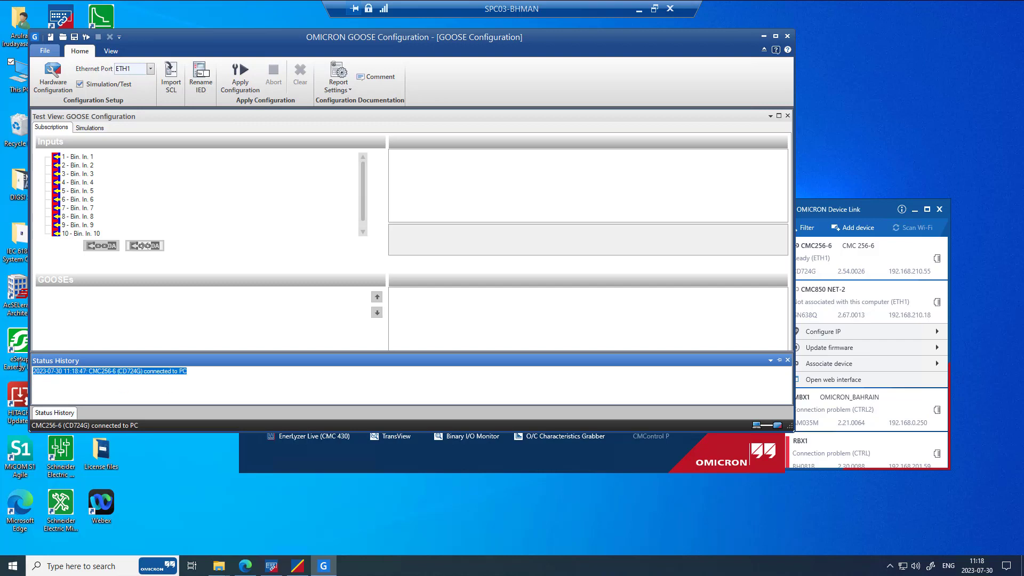
left_click(786, 36)
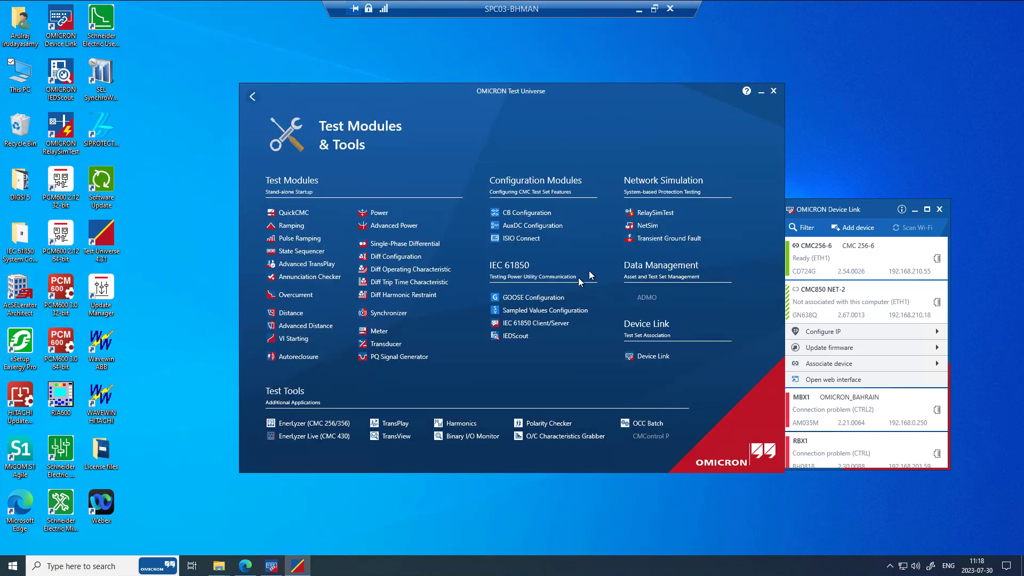
Start Sampled Values Configuration once more, acknowledging its startup warning, and close it
left_click(539, 312)
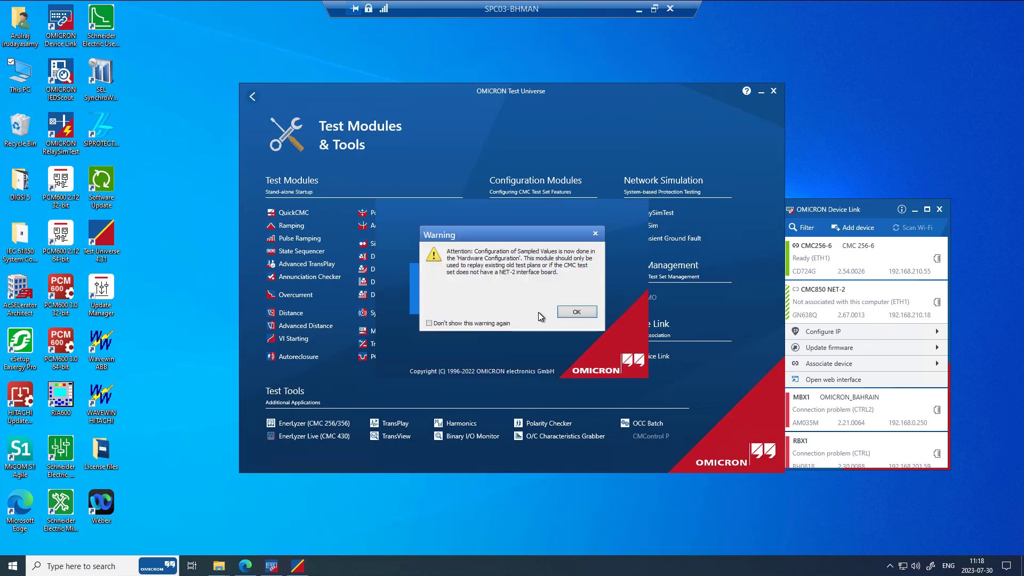
left_click(572, 312)
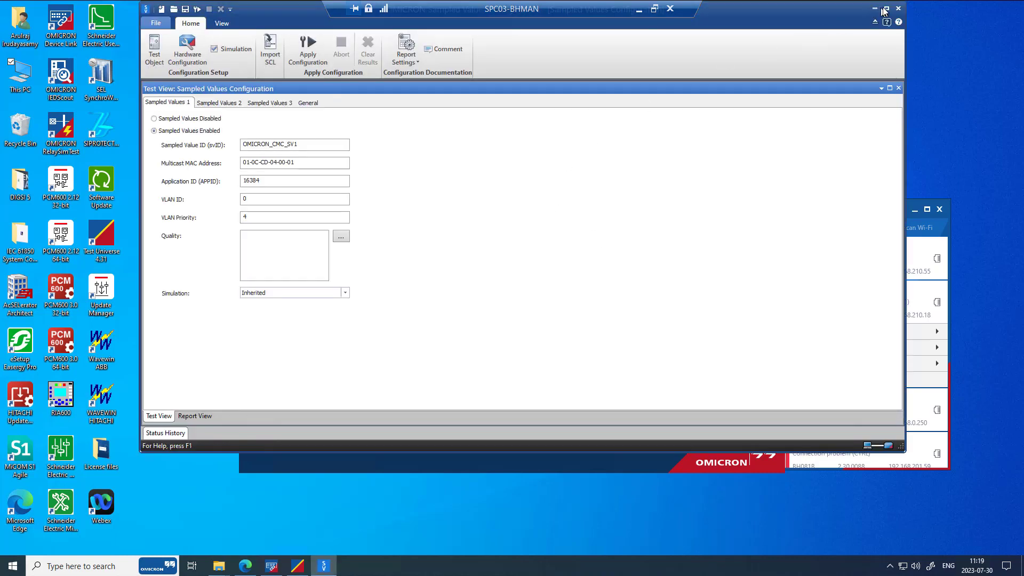
left_click(898, 8)
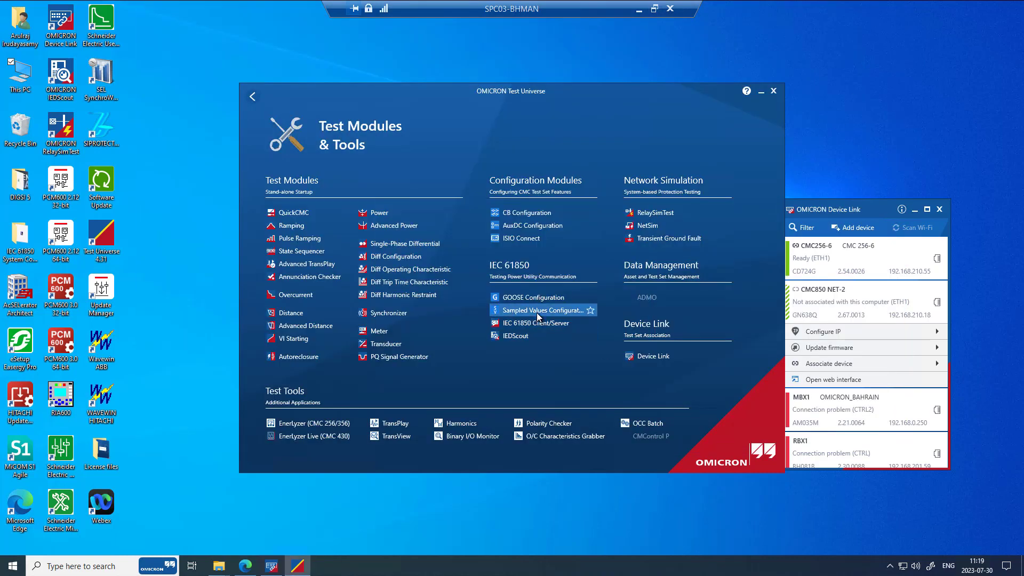
Start IEC 61850 Client/Server, check its status history and the response modes available for the Prefault 1 state, and close the module
left_click(533, 323)
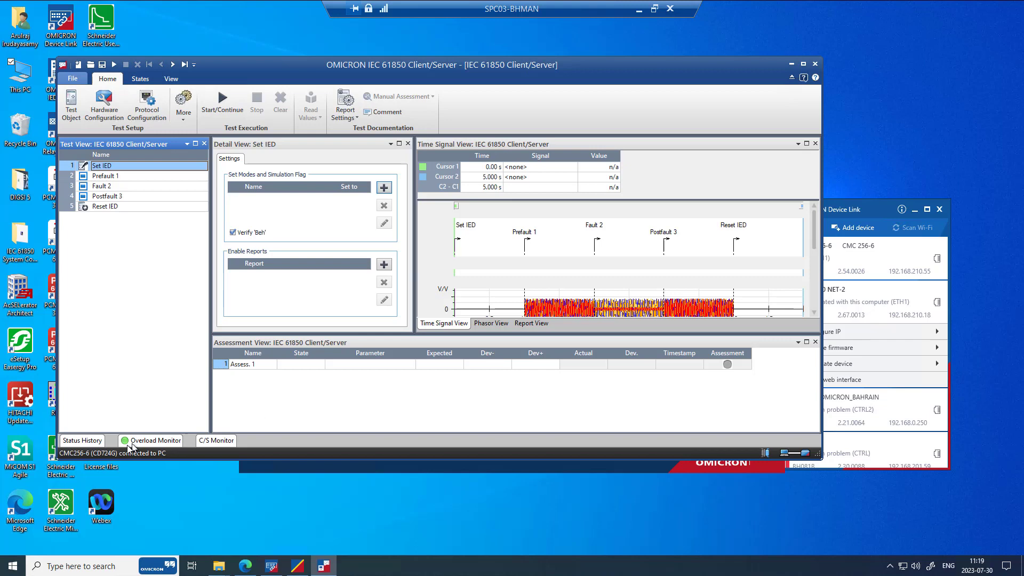
left_click(89, 444)
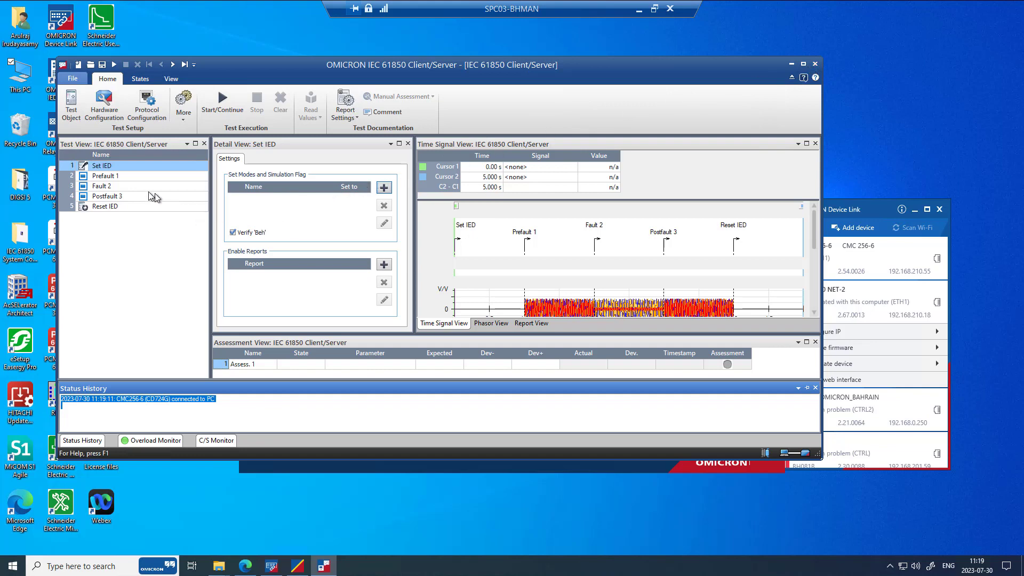
left_click(128, 177)
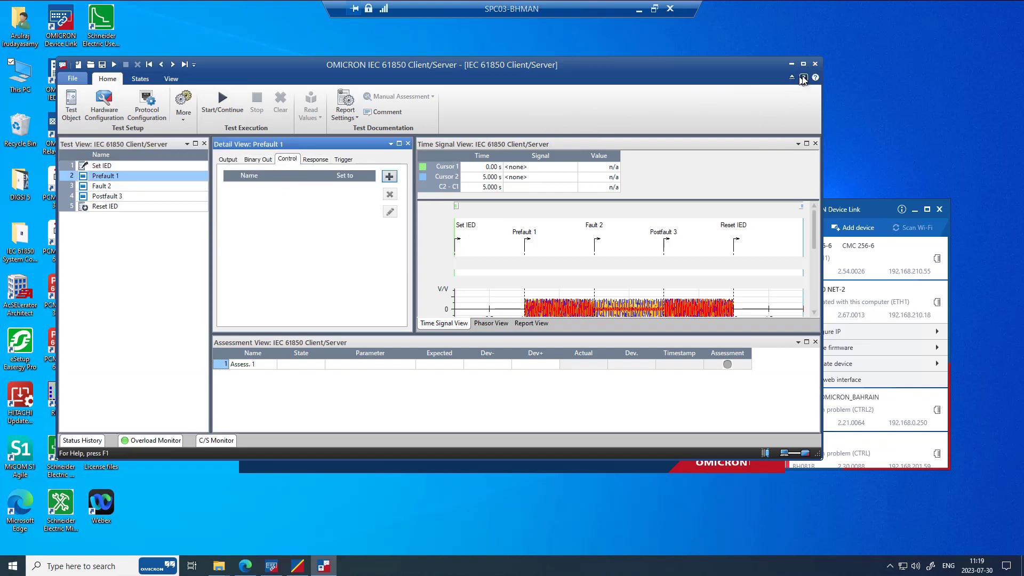
left_click(316, 160)
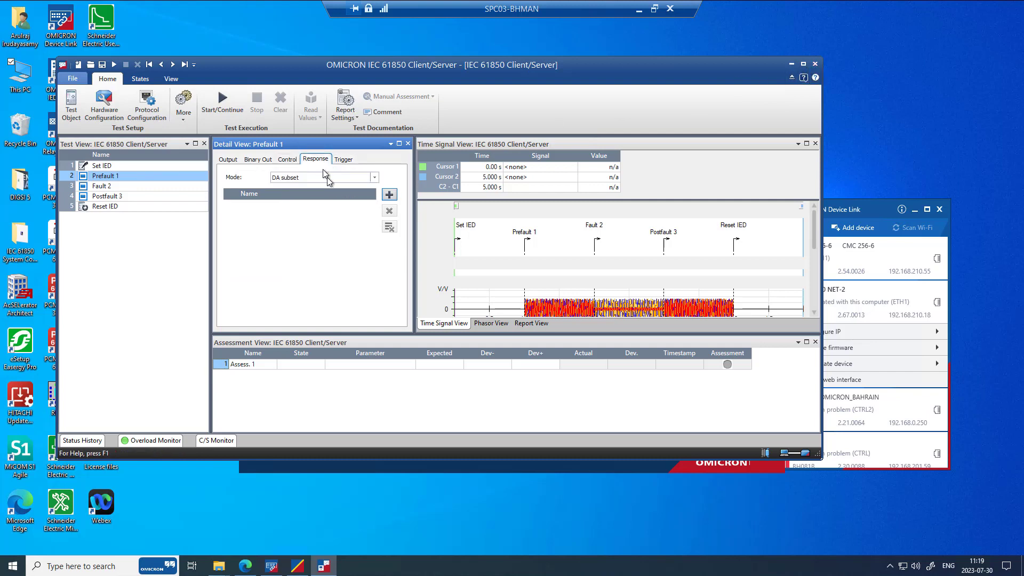
left_click(374, 178)
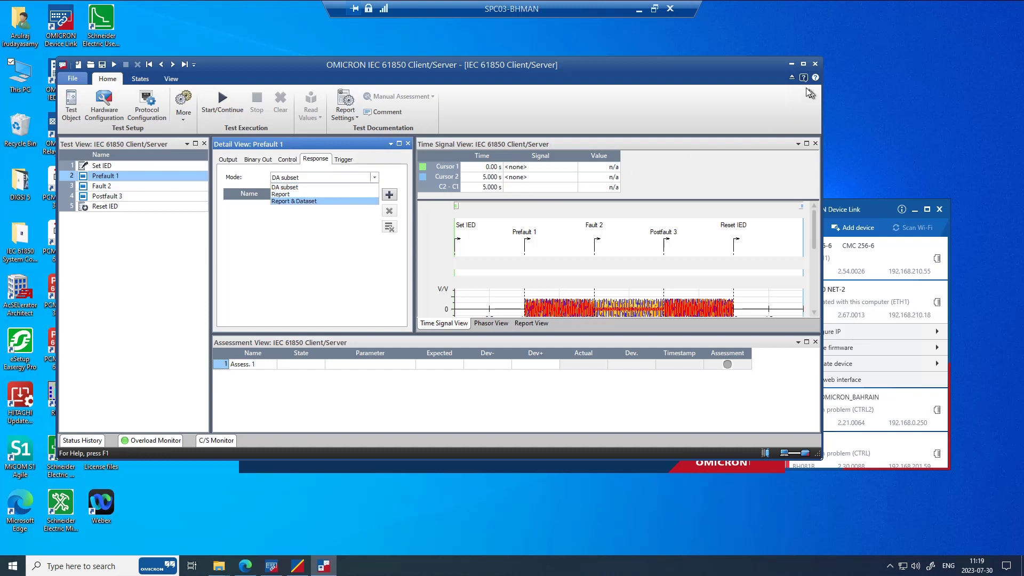
left_click(818, 65)
left_click(815, 65)
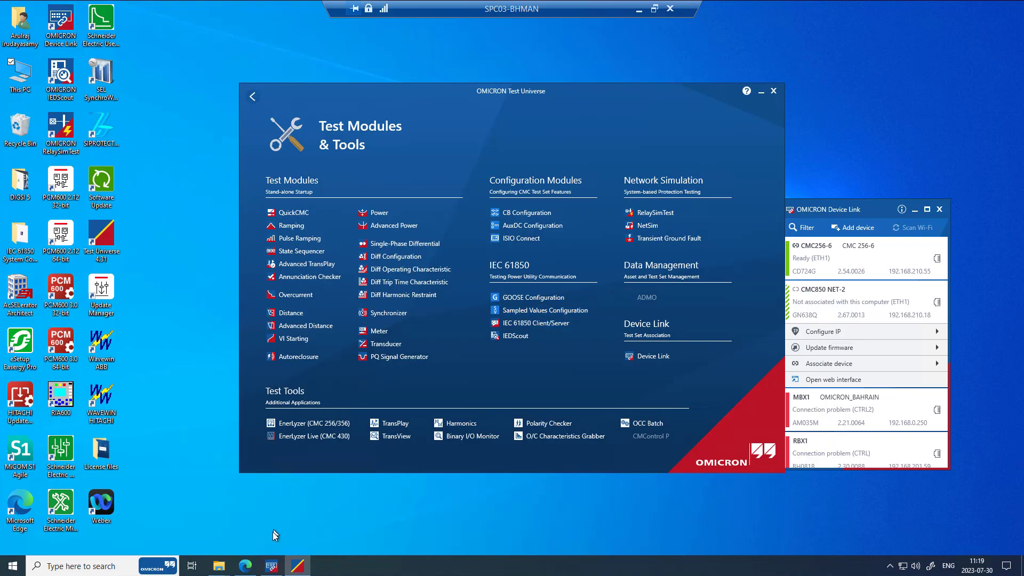
Switch to the Edge browser and show the regional support contacts on the OMICRON website's Technical Support page in a new tab
left_click(246, 566)
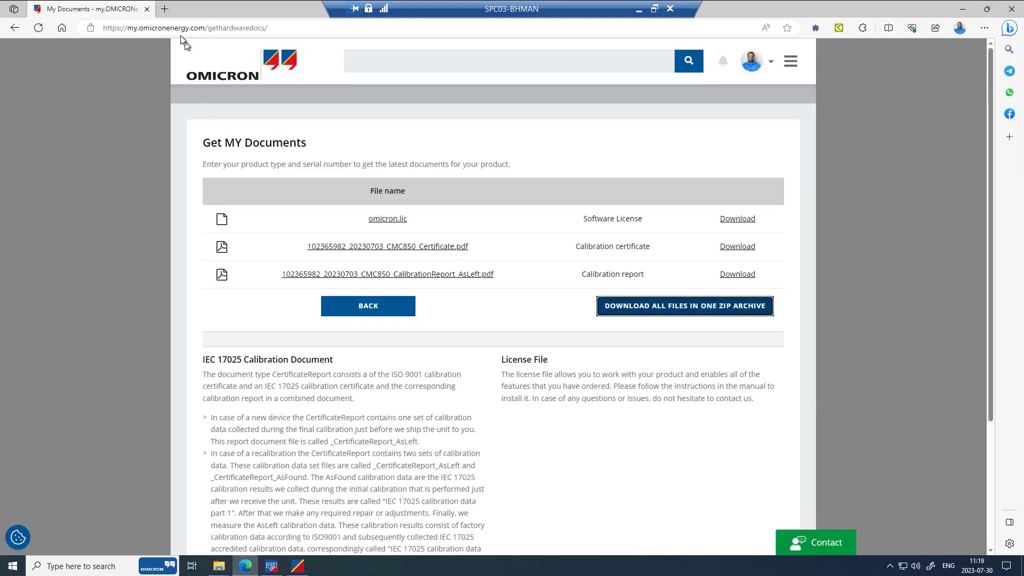
left_click(164, 8)
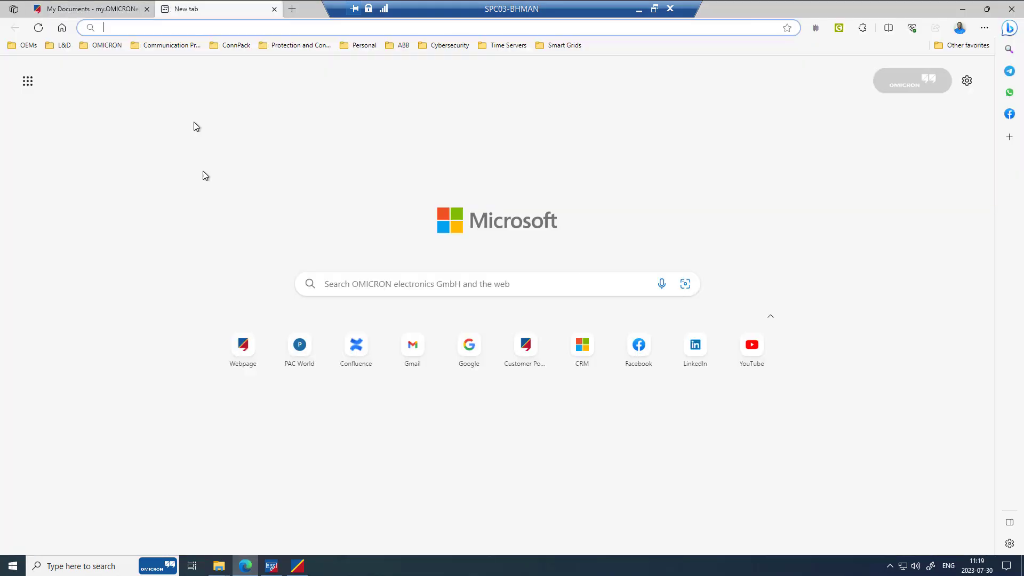
left_click(246, 349)
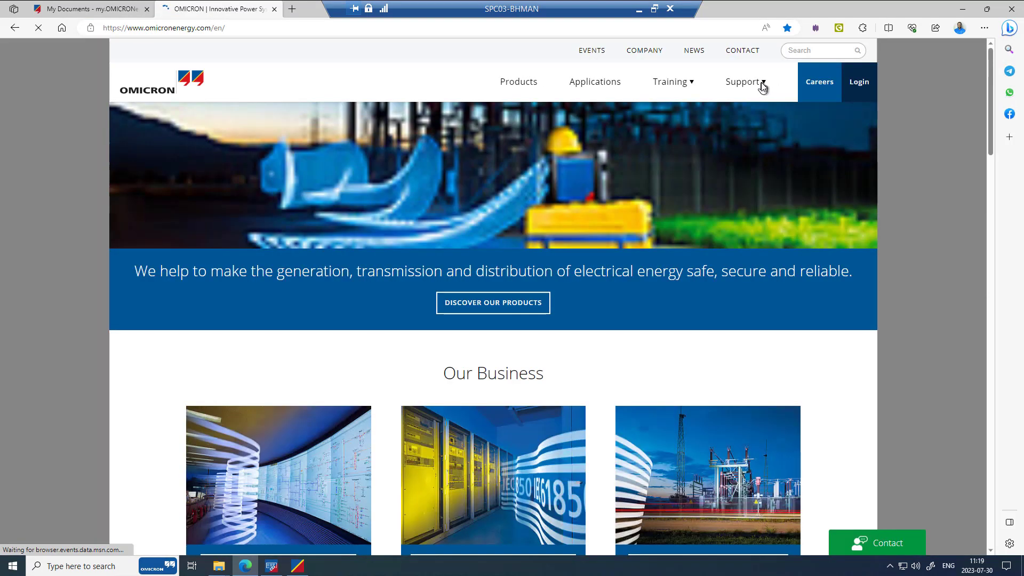
left_click(757, 83)
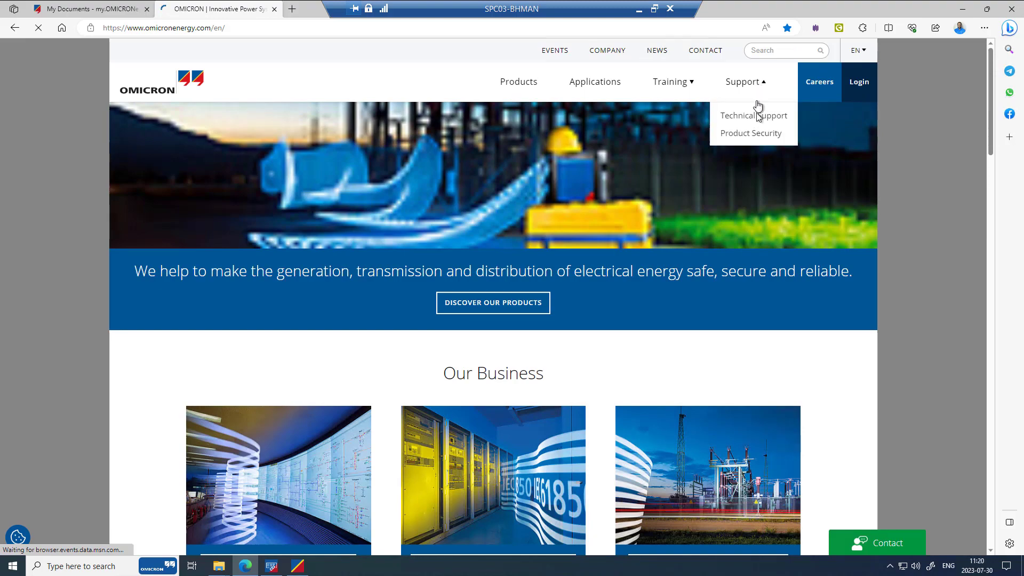
left_click(757, 117)
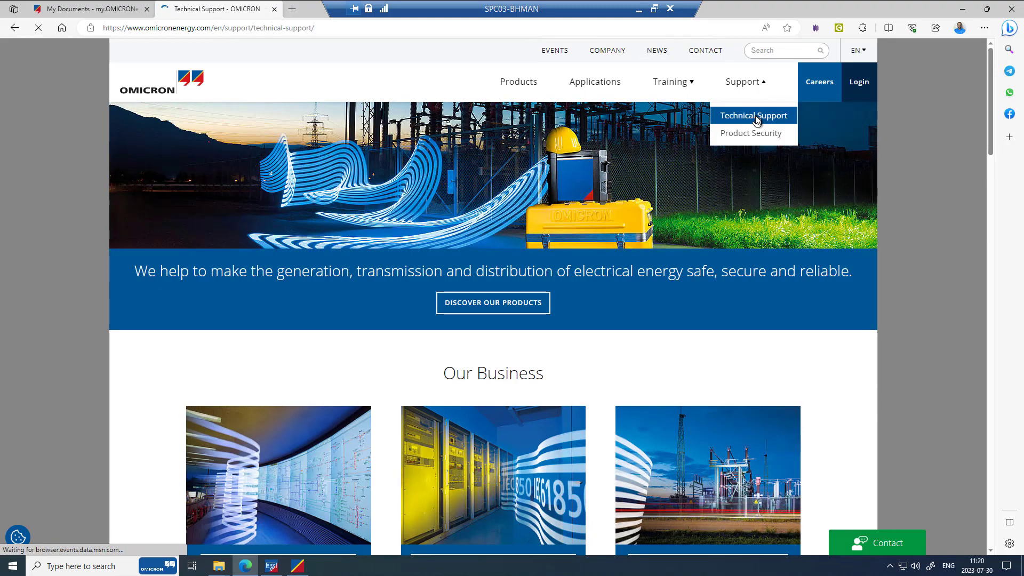
scroll(556, 342, "down", 5)
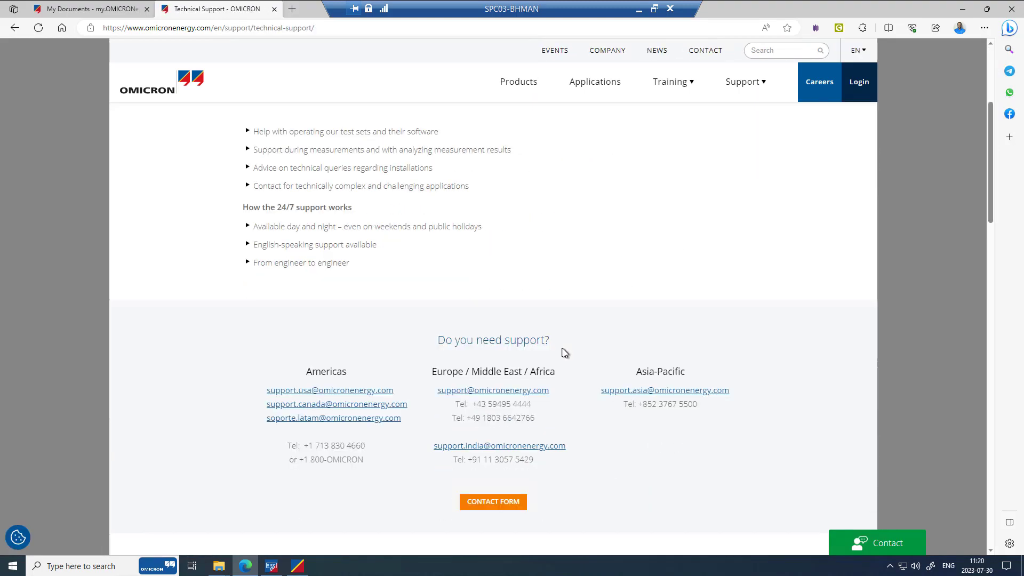